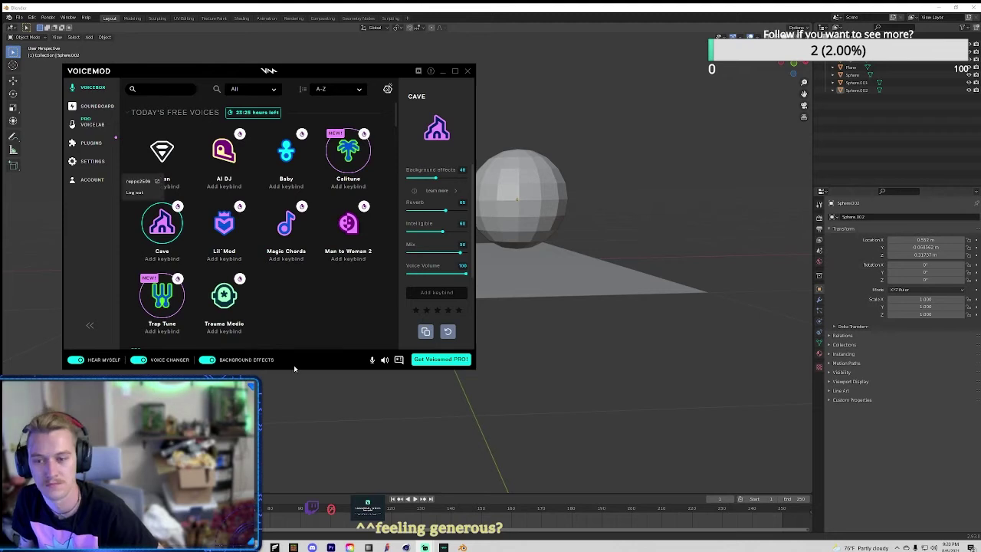
# Step: Add a Subdivision Surface modifier to the left, middle and right spheres
pyautogui.click(819, 321)
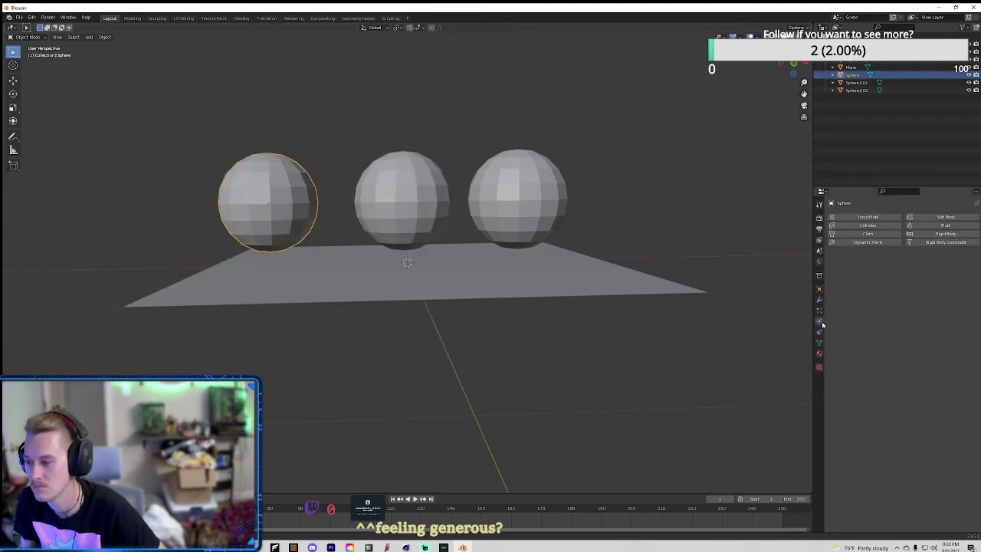
pyautogui.click(819, 300)
pyautogui.click(842, 217)
pyautogui.click(835, 289)
pyautogui.click(856, 82)
pyautogui.click(841, 217)
pyautogui.click(835, 289)
pyautogui.click(856, 91)
pyautogui.click(902, 220)
pyautogui.click(839, 356)
# Step: Deselect everything and switch to the Shading workspace
pyautogui.click(326, 230)
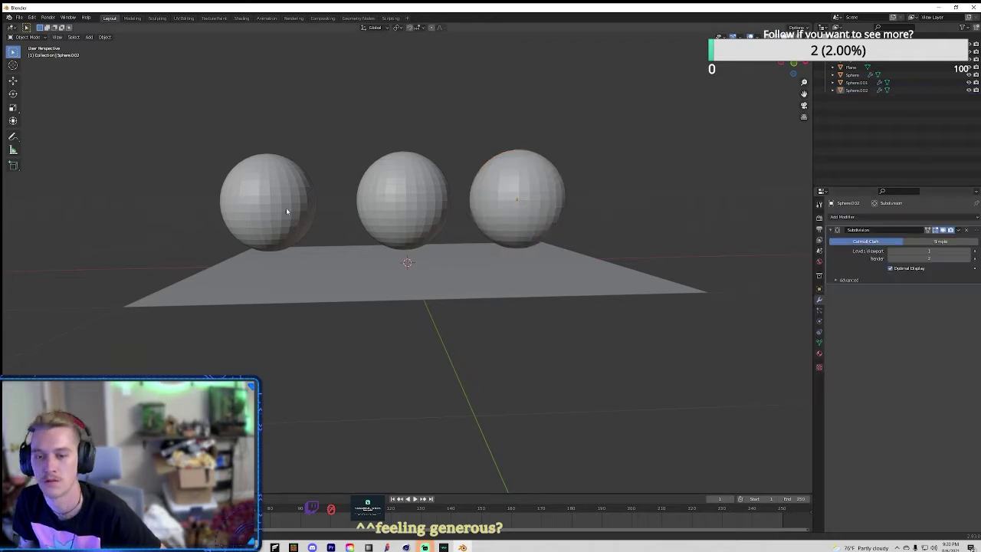
pyautogui.click(401, 198)
pyautogui.click(504, 376)
pyautogui.scroll(2, 406, 262)
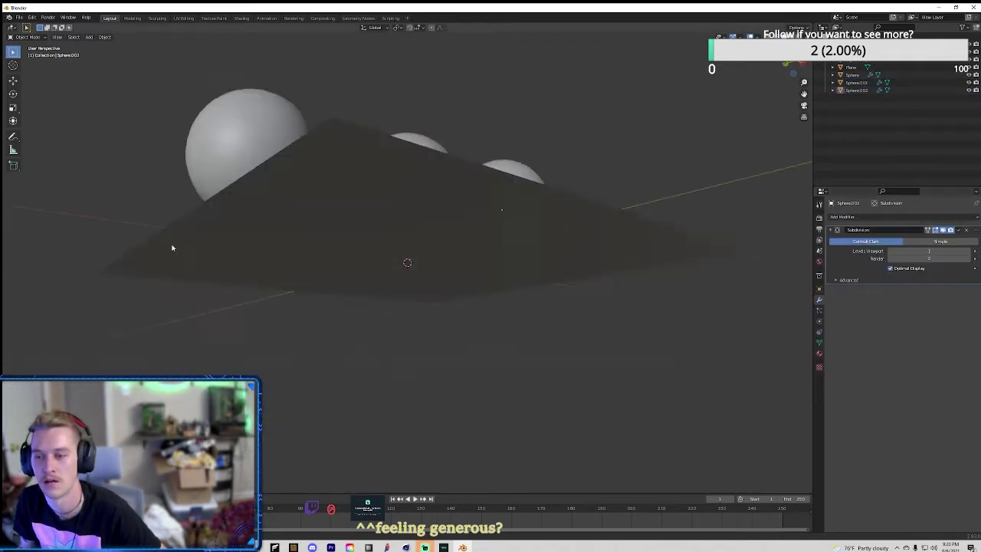
pyautogui.click(241, 17)
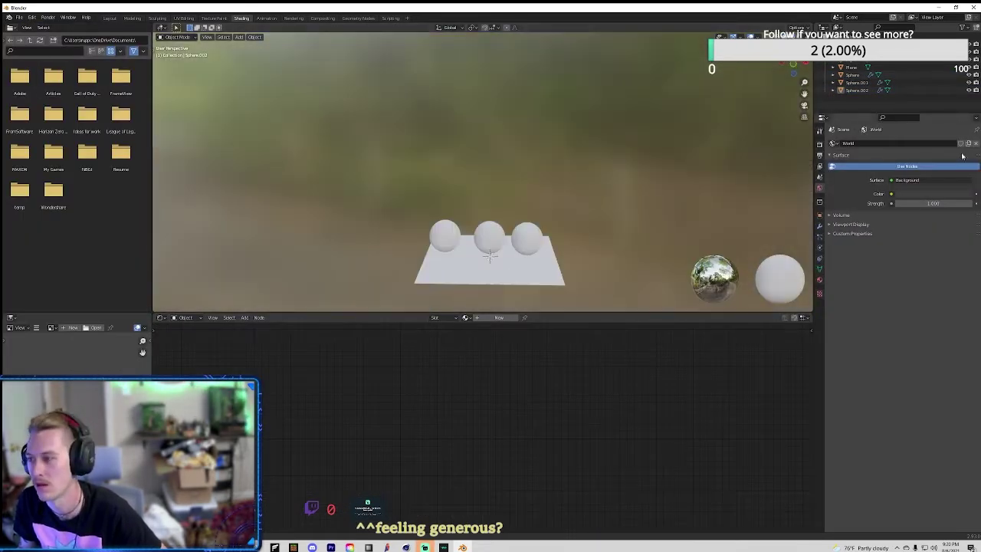
# Step: Set the render engine to Cycles with the Experimental feature set on GPU Compute
pyautogui.click(818, 145)
pyautogui.click(935, 143)
pyautogui.click(935, 159)
pyautogui.click(936, 152)
pyautogui.click(935, 159)
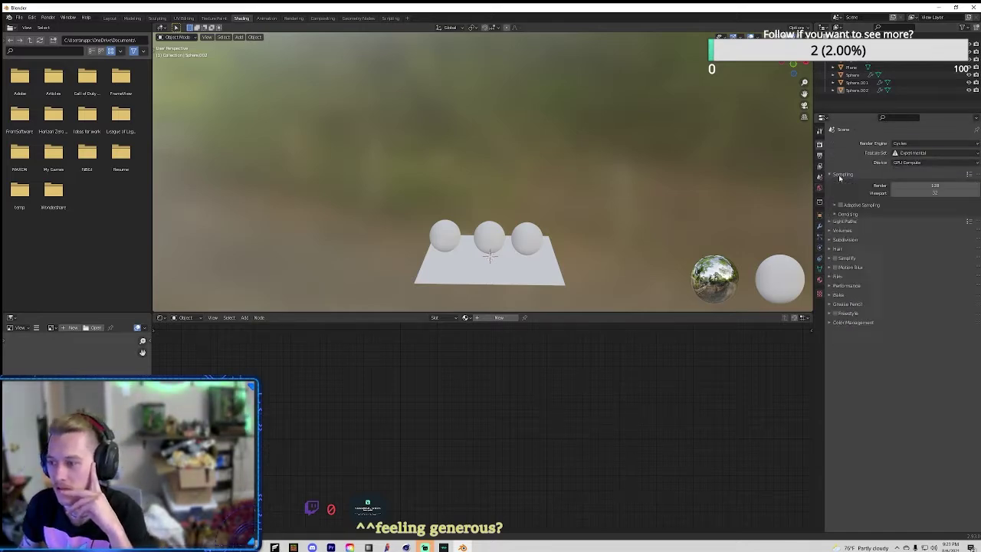
pyautogui.click(935, 162)
pyautogui.click(935, 170)
# Step: Enable render denoising and lower the total light path bounces to 4
pyautogui.click(893, 225)
pyautogui.click(847, 268)
pyautogui.click(845, 339)
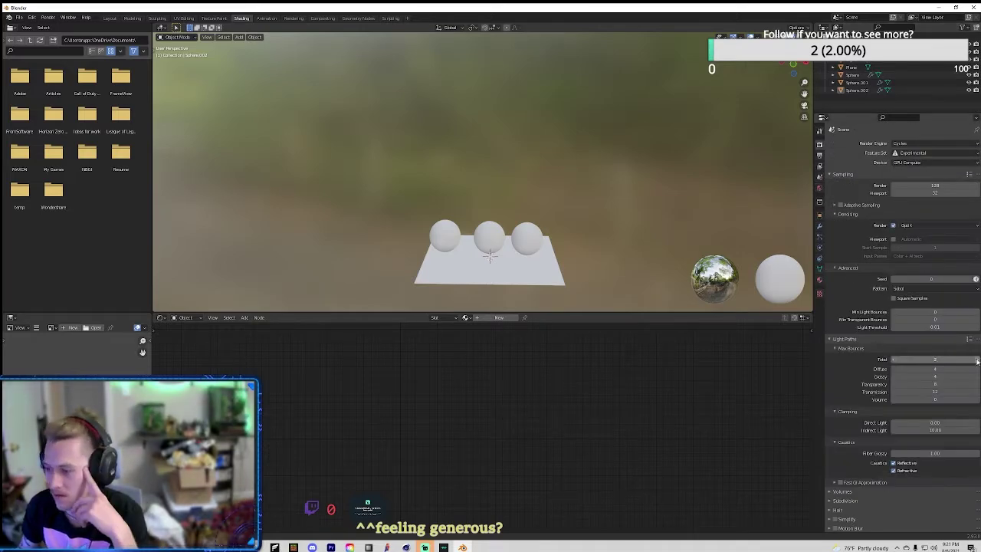
pyautogui.click(979, 372)
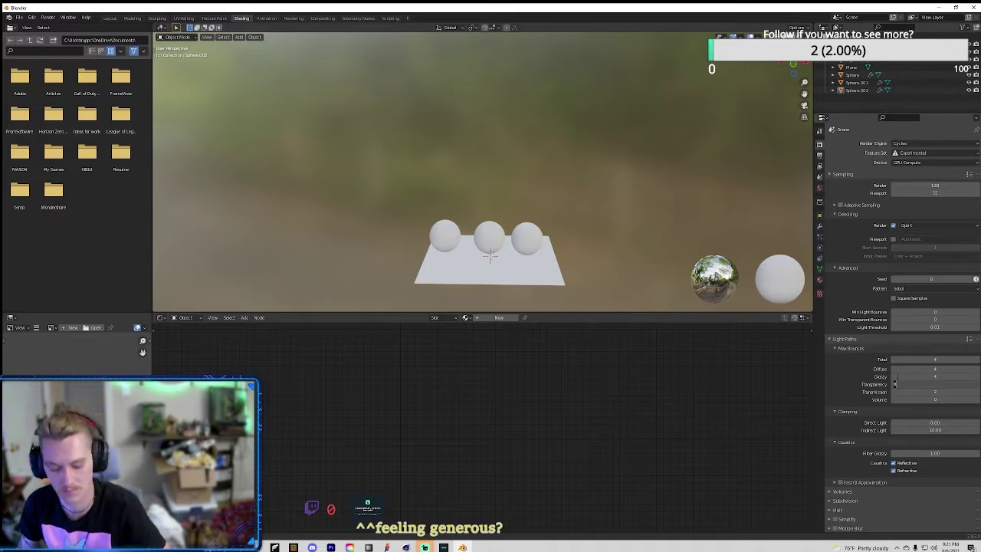
# Step: Select the plane and check the output folder setting without changing it
pyautogui.click(852, 68)
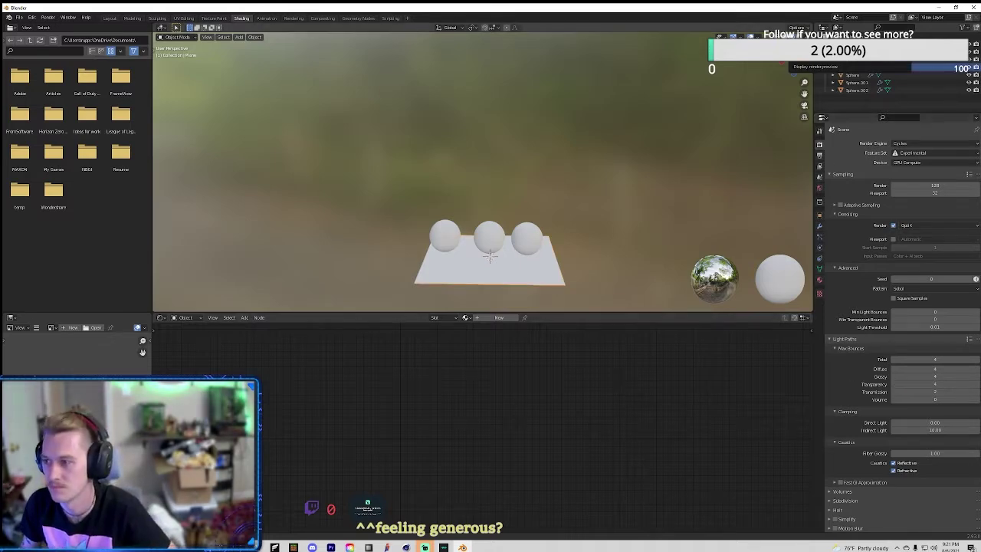
pyautogui.click(819, 155)
pyautogui.click(975, 279)
pyautogui.press('Escape')
pyautogui.moveTo(605, 248)
pyautogui.mouseDown(button='middle')
pyautogui.moveTo(606, 230)
pyautogui.moveTo(664, 243)
pyautogui.mouseUp(button='middle')
# Step: Make the left sphere's material fully metallic (Metallic 1) in rendered preview
pyautogui.press('z')
pyautogui.click(853, 75)
pyautogui.click(819, 280)
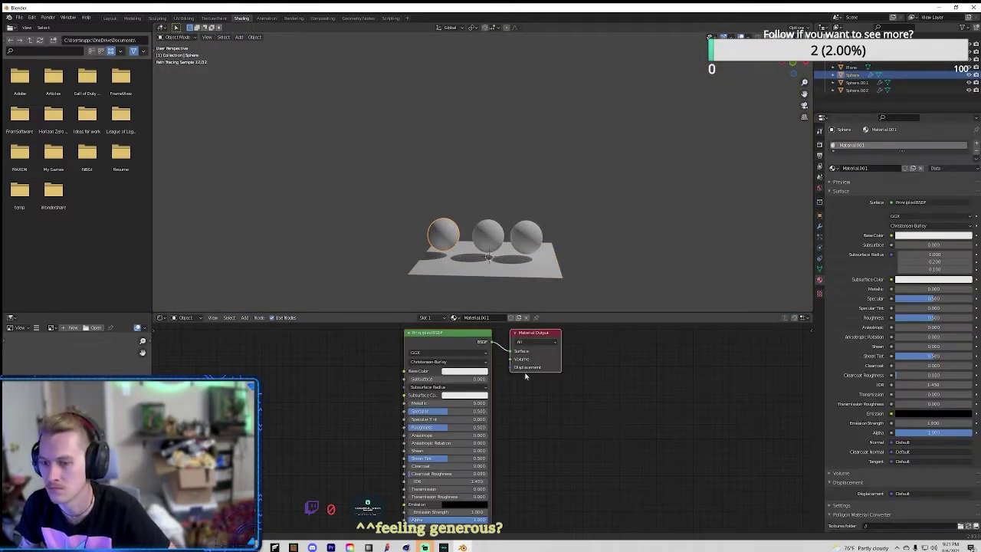
pyautogui.moveTo(904, 288); pyautogui.dragTo(972, 288)
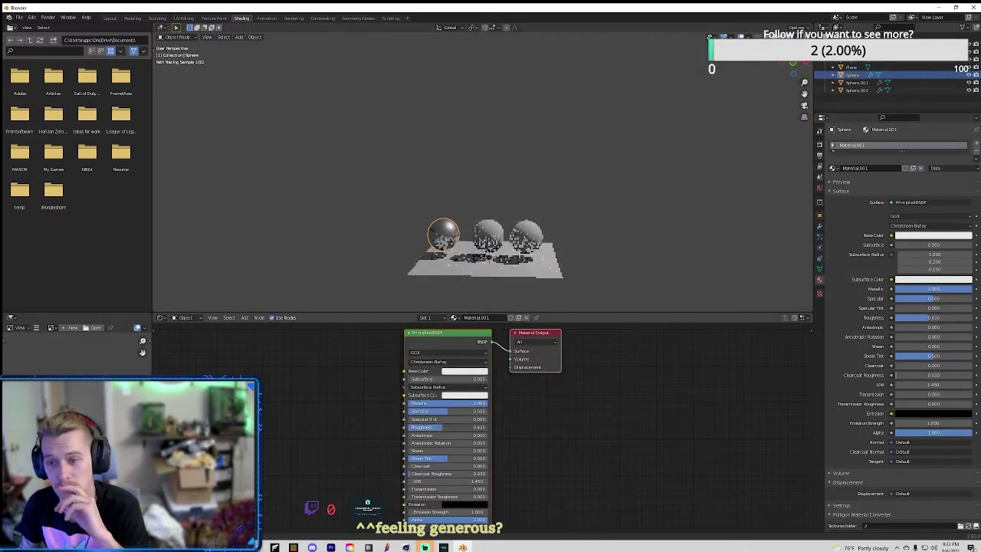
# Step: Give the middle sphere a new material with Roughness 0
pyautogui.moveTo(399, 264); pyautogui.dragTo(401, 248, button='middle')
pyautogui.press('z')
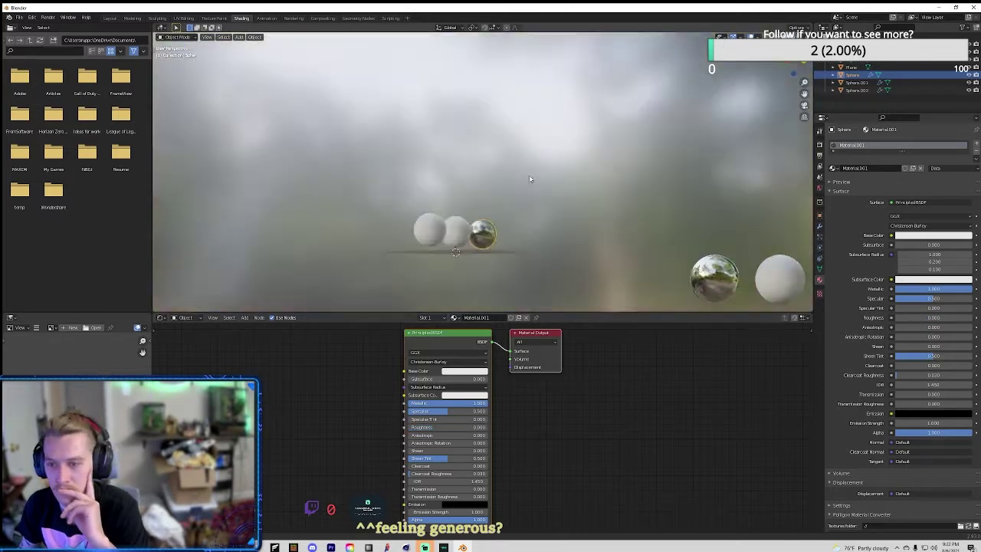
pyautogui.moveTo(304, 184); pyautogui.dragTo(368, 199, button='middle')
pyautogui.click(493, 234)
pyautogui.click(499, 317)
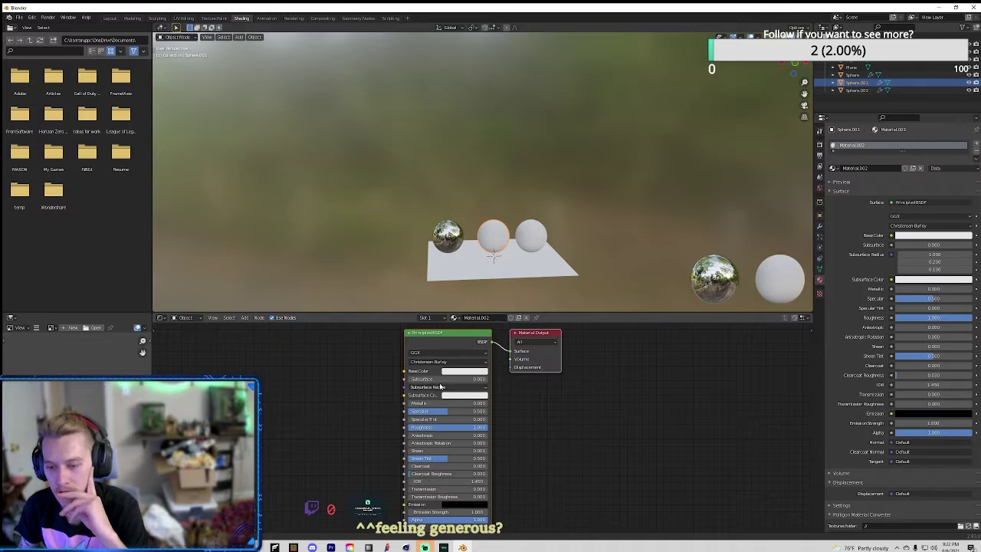
pyautogui.moveTo(460, 427); pyautogui.dragTo(429, 427)
# Step: Give the right sphere a new cyan material with Metallic 0.577
pyautogui.moveTo(490, 168); pyautogui.dragTo(490, 131, button='middle')
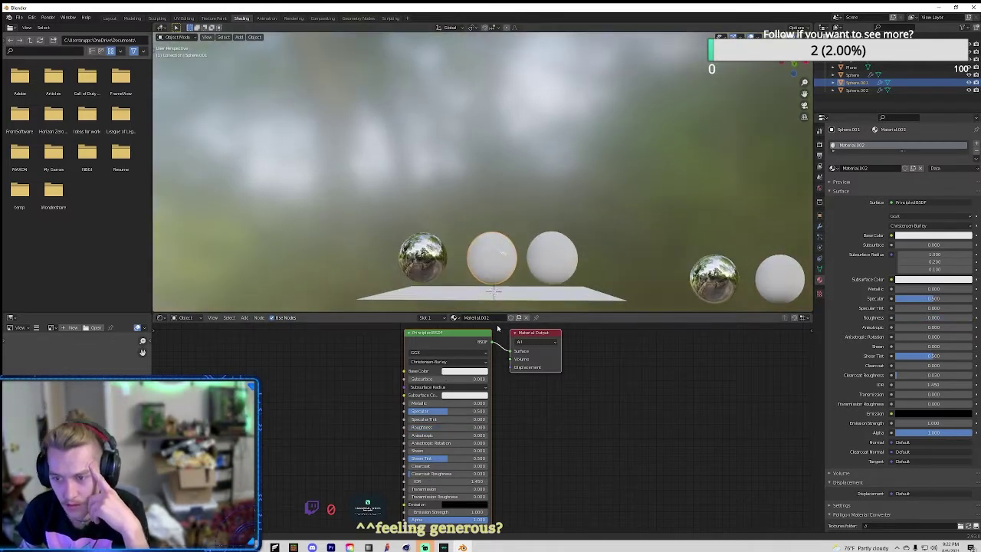
pyautogui.click(552, 257)
pyautogui.click(499, 318)
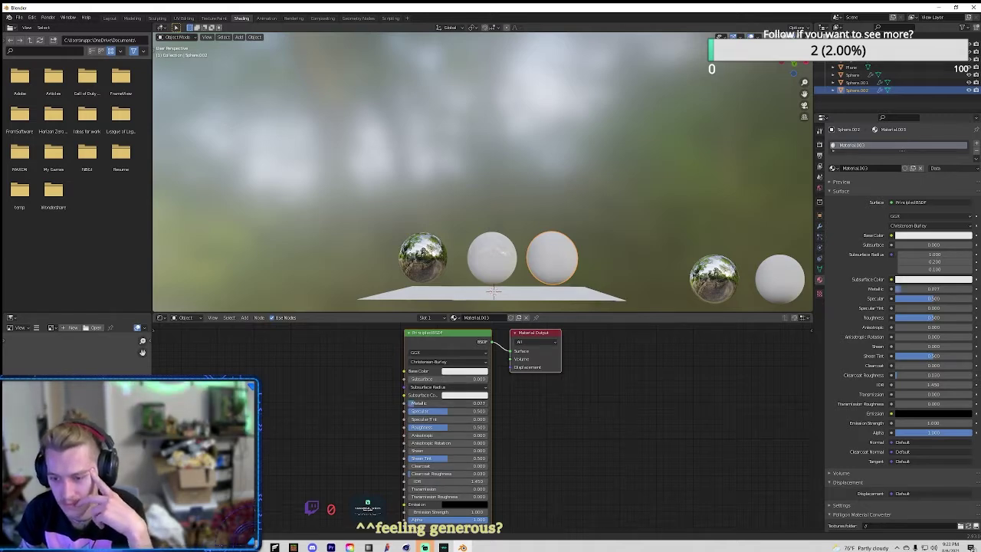
pyautogui.moveTo(430, 403); pyautogui.dragTo(454, 404)
pyautogui.click(465, 371)
pyautogui.moveTo(464, 287)
pyautogui.mouseDown()
pyautogui.moveTo(472, 273)
pyautogui.moveTo(486, 286)
pyautogui.mouseUp()
# Step: Set the middle sphere's base colour to purple
pyautogui.click(492, 253)
pyautogui.click(465, 371)
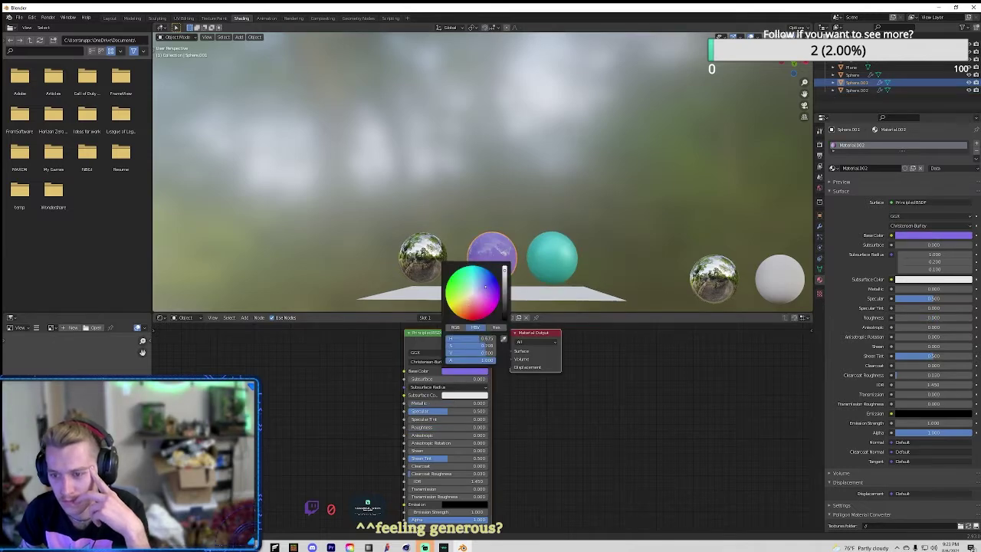
pyautogui.click(552, 257)
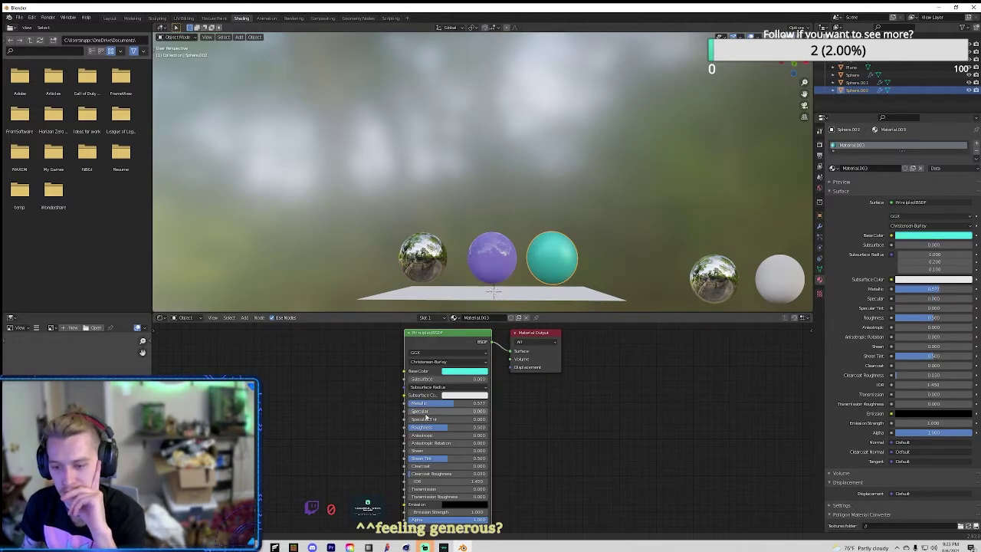
pyautogui.click(535, 340)
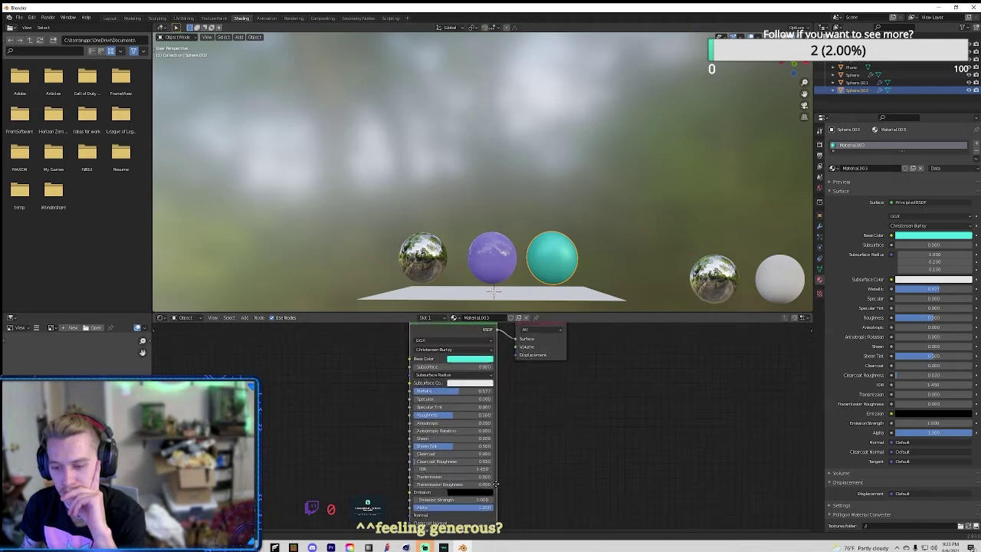
pyautogui.click(852, 68)
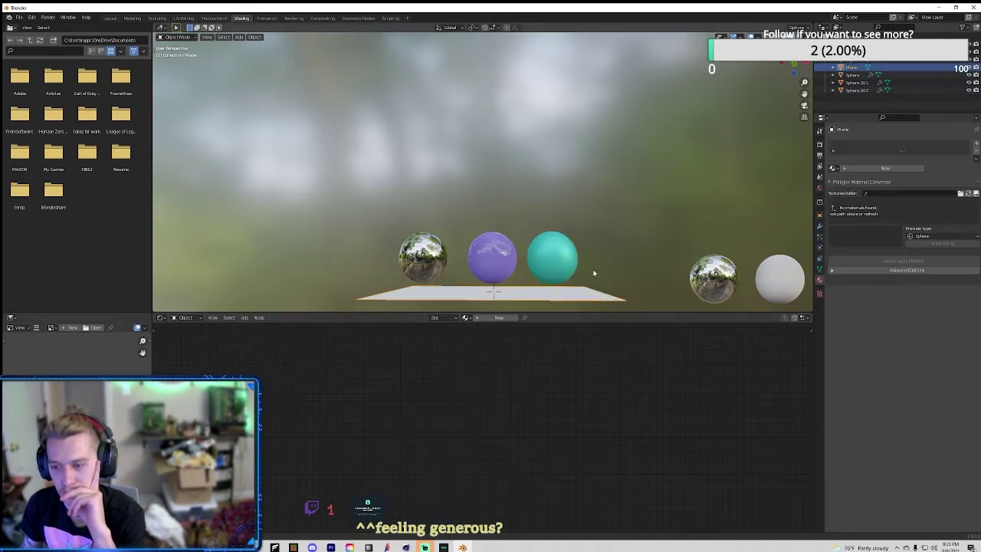
# Step: Give the plane a new dark brown material with Metallic 1 and Roughness 0
pyautogui.click(464, 370)
pyautogui.click(475, 304)
pyautogui.moveTo(504, 270)
pyautogui.mouseDown()
pyautogui.moveTo(504, 307)
pyautogui.moveTo(461, 306)
pyautogui.mouseUp()
pyautogui.moveTo(441, 402)
pyautogui.mouseDown()
pyautogui.moveTo(483, 402)
pyautogui.moveTo(429, 426)
pyautogui.mouseUp()
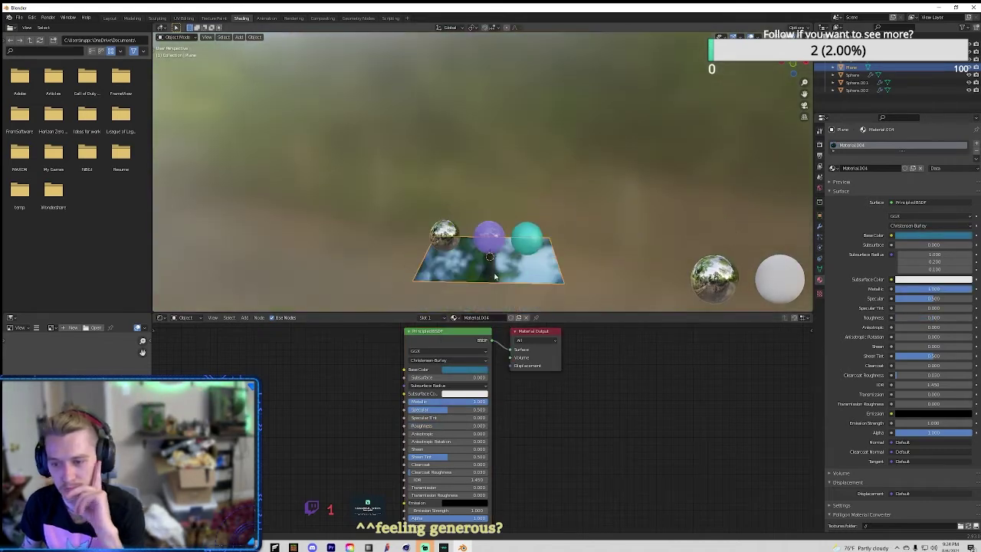
pyautogui.moveTo(596, 221); pyautogui.dragTo(545, 215, button='middle')
# Step: Switch the node editor to World shader nodes and open the Background colour
pyautogui.click(178, 317)
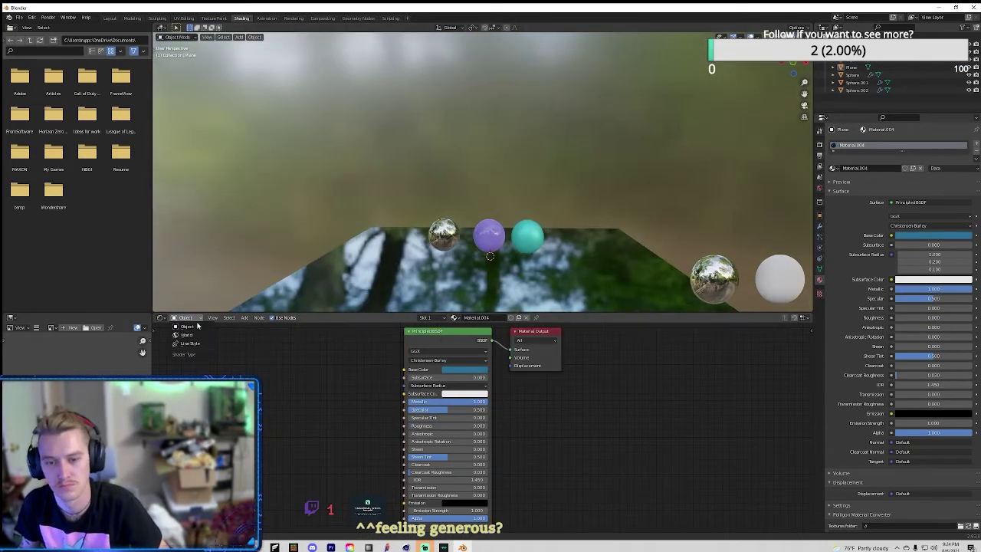
pyautogui.click(184, 342)
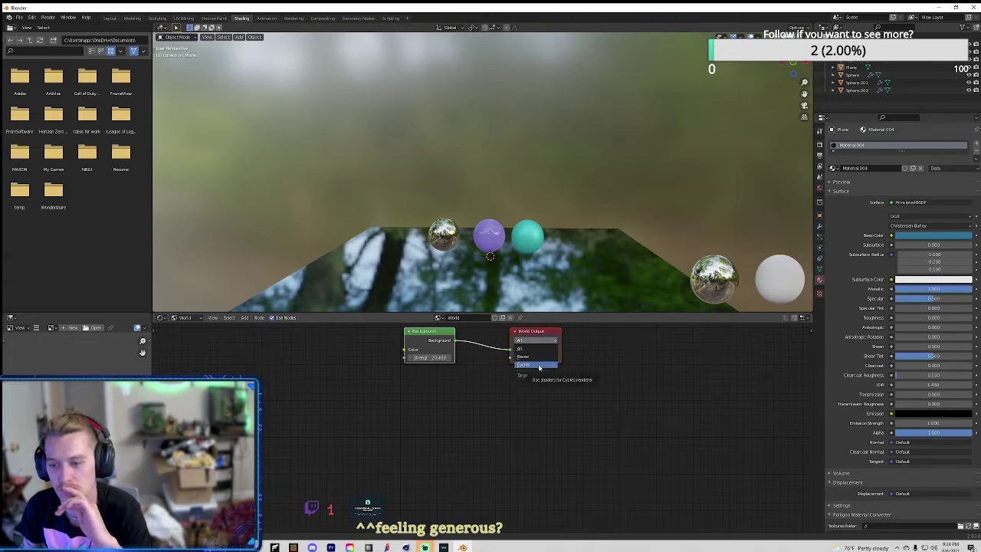
pyautogui.click(439, 349)
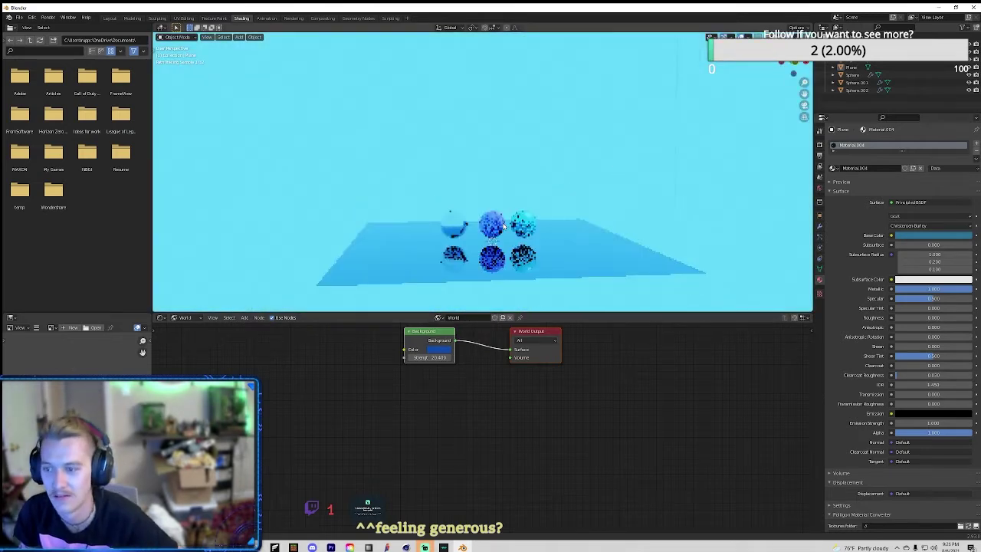
# Step: Set the Background strength to 12, then 4.400, and darken its blue colour
pyautogui.doubleClick(429, 357)
pyautogui.write('12')
pyautogui.press('Return')
pyautogui.moveTo(430, 357); pyautogui.dragTo(399, 357)
pyautogui.click(439, 349)
pyautogui.moveTo(494, 253); pyautogui.dragTo(494, 299)
# Step: Select the left sphere and switch the node editor back to Object shader nodes
pyautogui.click(444, 236)
pyautogui.click(182, 317)
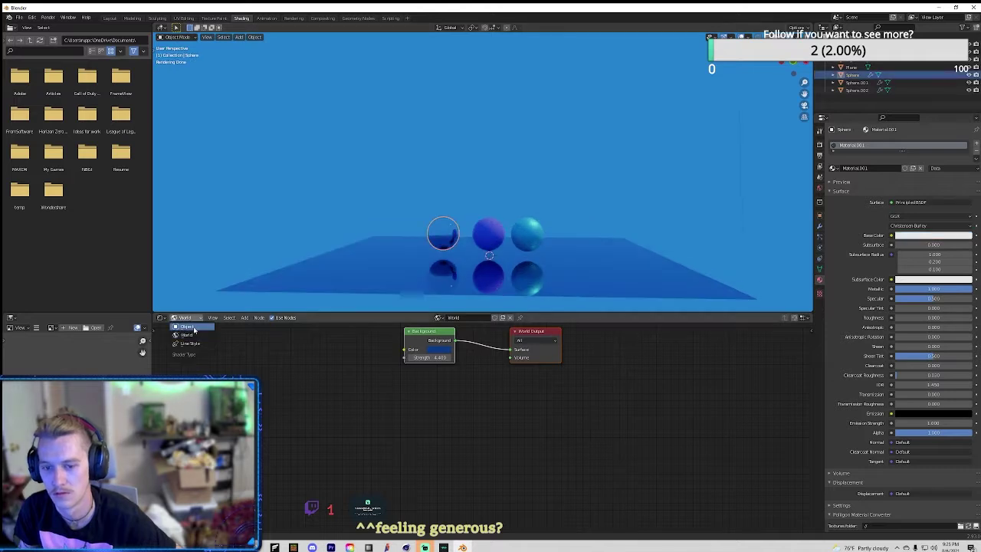
pyautogui.click(184, 329)
# Step: Add a Velvet BSDF node to the cyan sphere and connect it to the Material Output Volume
pyautogui.hotkey('shift', 'a')
pyautogui.moveTo(311, 452)
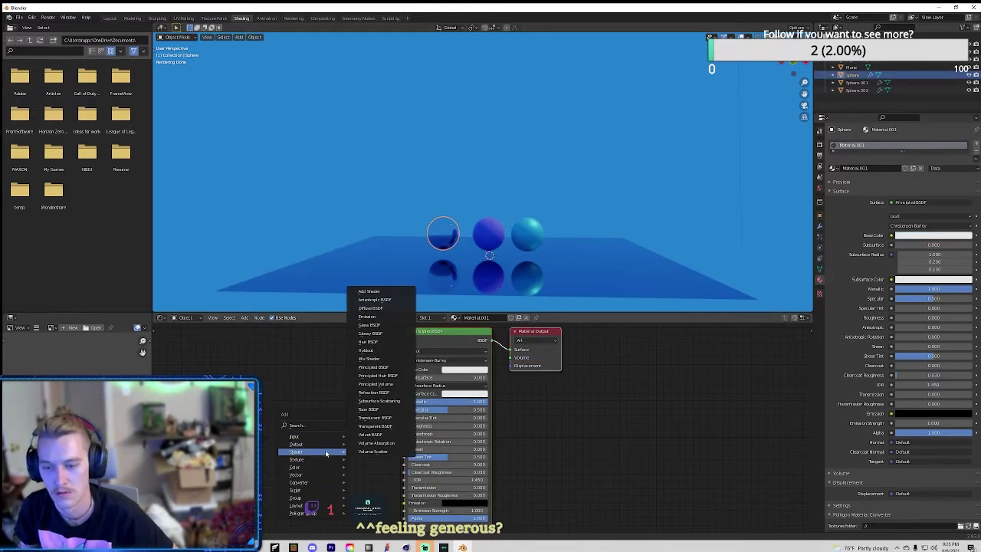
pyautogui.click(528, 233)
pyautogui.hotkey('shift', 'a')
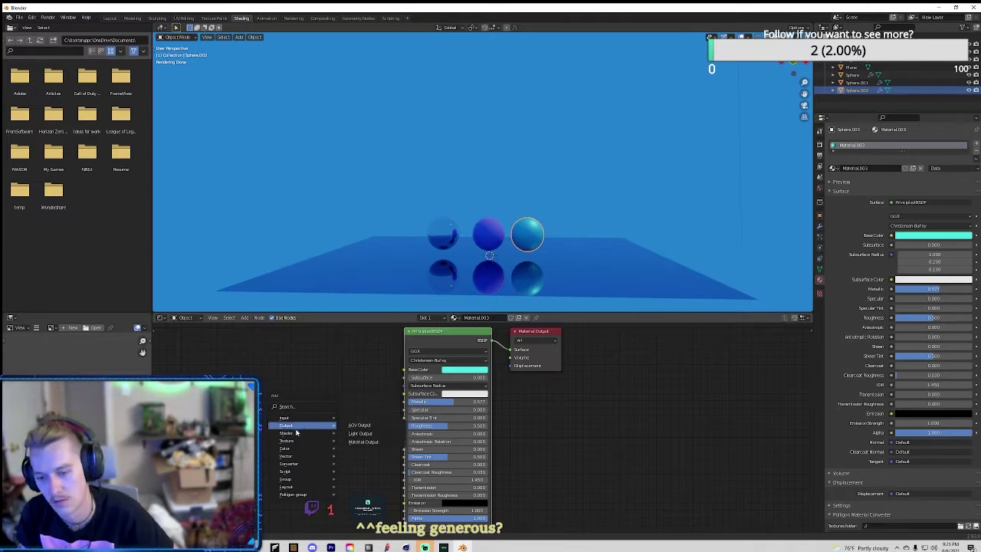
pyautogui.moveTo(286, 434)
pyautogui.click(360, 416)
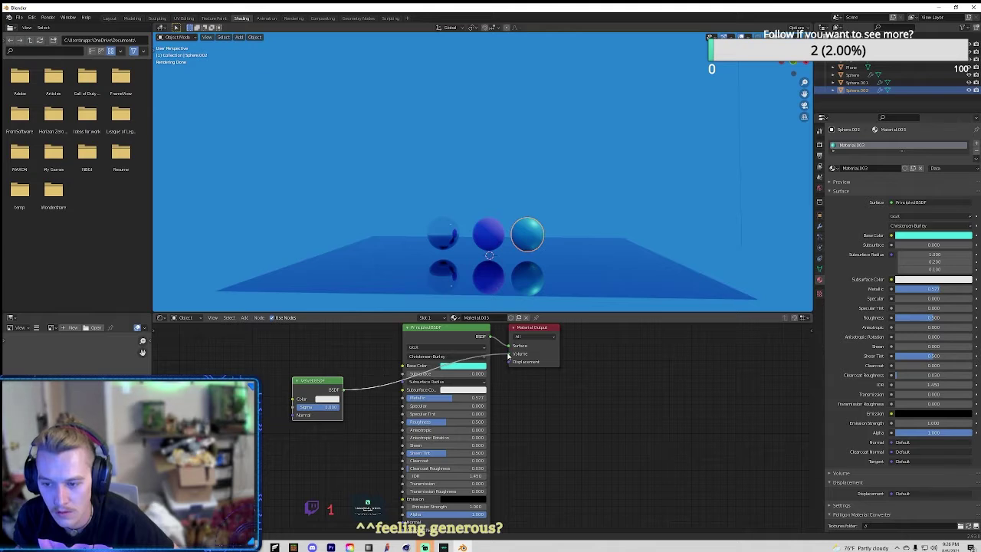
pyautogui.moveTo(508, 355); pyautogui.dragTo(508, 354)
# Step: Make the Velvet colour red, link it to the Principled base colour, and tidy the nodes
pyautogui.click(327, 399)
pyautogui.click(370, 305)
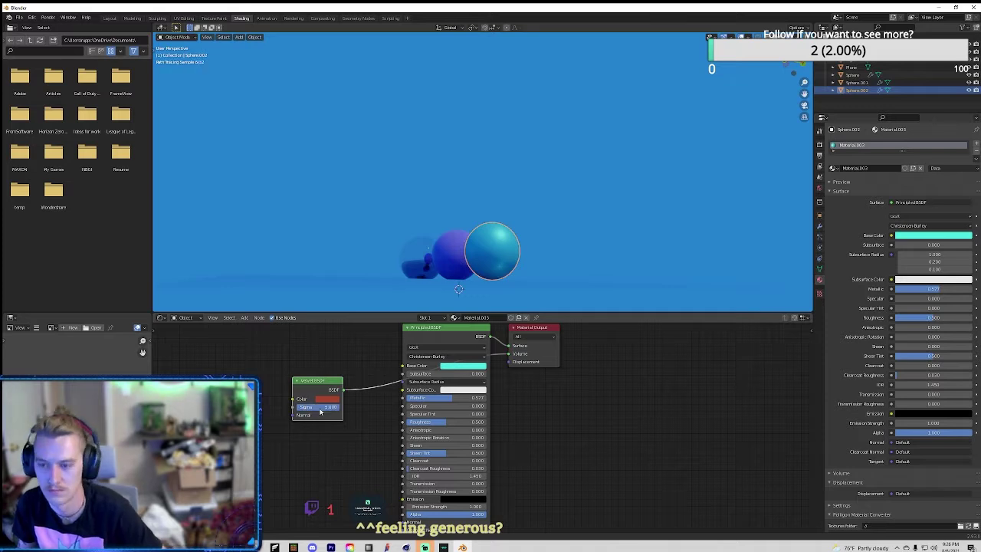
pyautogui.moveTo(343, 389); pyautogui.dragTo(364, 409)
pyautogui.moveTo(401, 366); pyautogui.dragTo(402, 365)
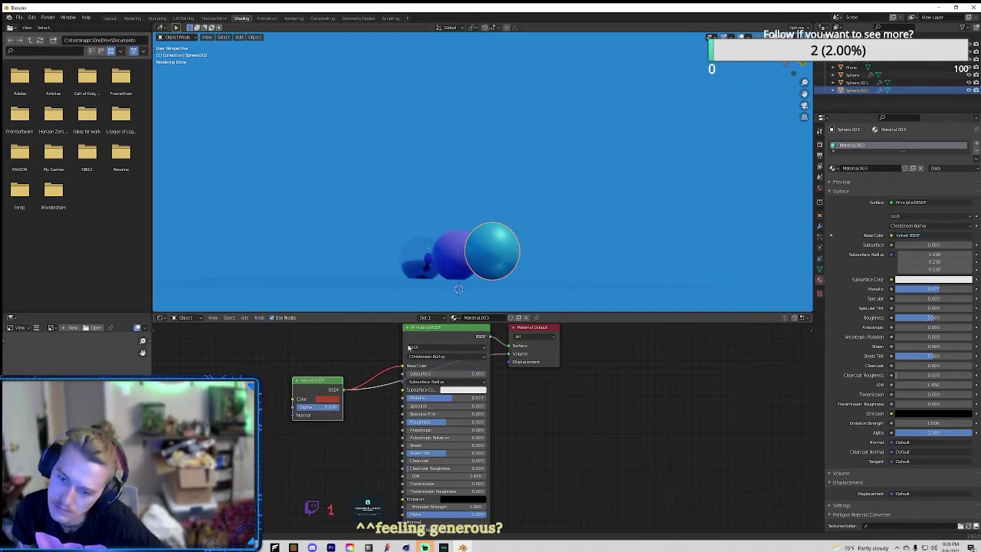
pyautogui.moveTo(438, 334); pyautogui.dragTo(354, 368)
pyautogui.moveTo(302, 404)
pyautogui.mouseDown()
pyautogui.moveTo(450, 394)
pyautogui.moveTo(438, 430)
pyautogui.mouseUp()
pyautogui.scroll(2, 317, 409)
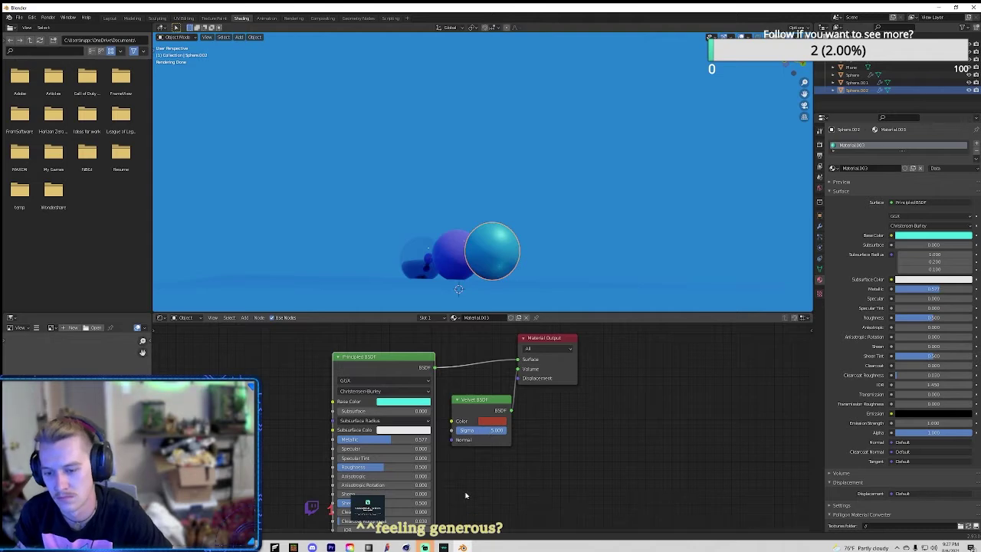
# Step: Select the left sphere and lower its Principled specular to 0.391
pyautogui.moveTo(465, 495); pyautogui.dragTo(424, 460, button='middle')
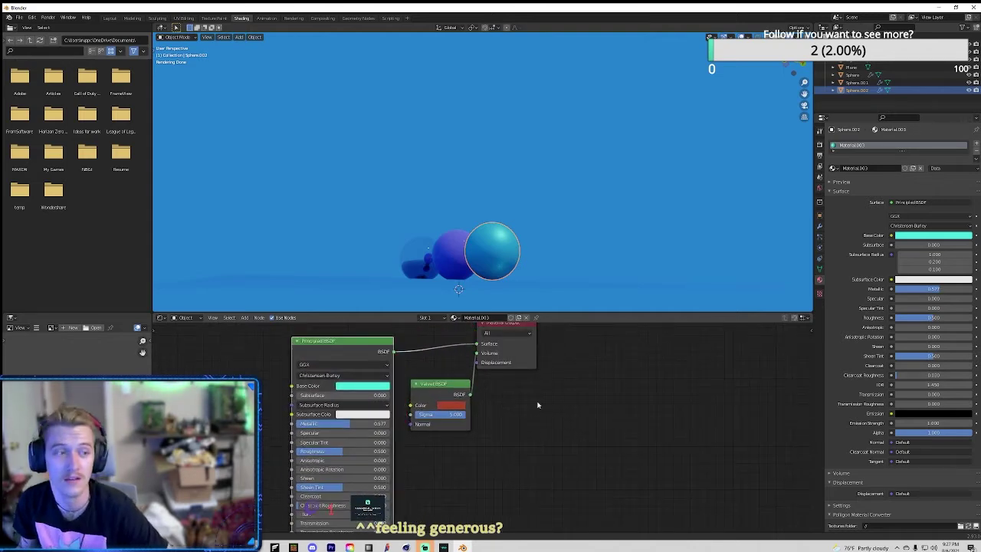
pyautogui.moveTo(491, 192); pyautogui.dragTo(491, 153, button='middle')
pyautogui.click(424, 263)
pyautogui.moveTo(406, 415); pyautogui.dragTo(391, 415)
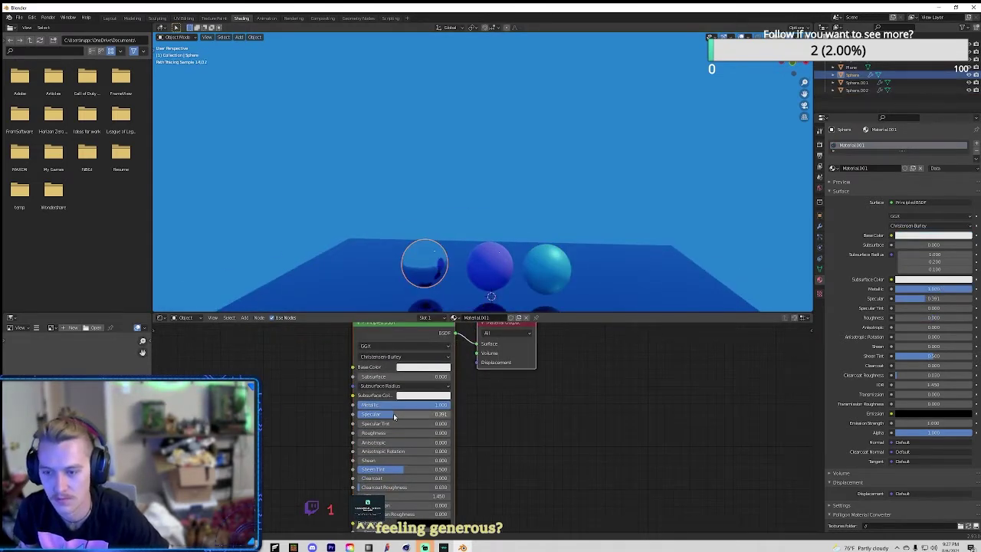
# Step: Add a Glass BSDF node to the left sphere's material and position it
pyautogui.click(274, 431)
pyautogui.click(324, 305)
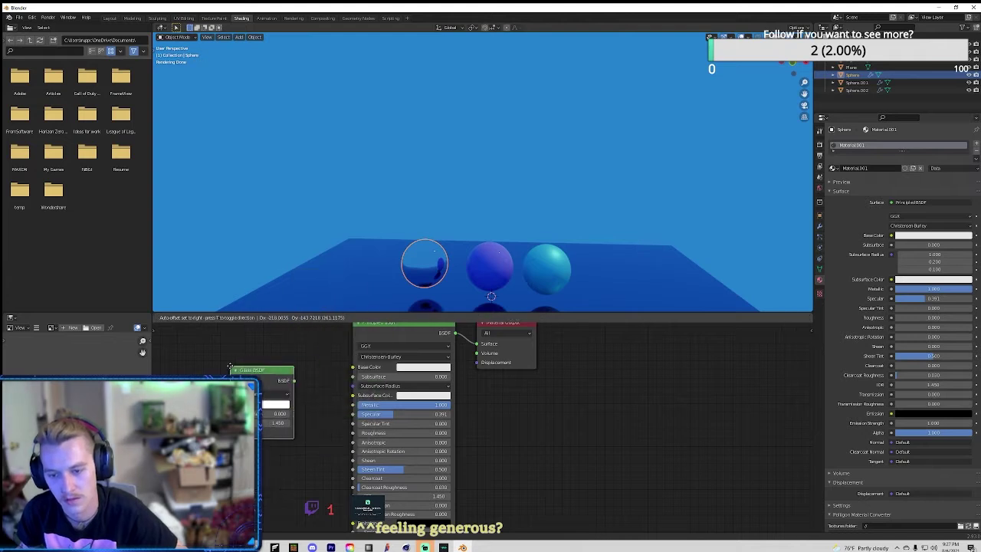
pyautogui.click(253, 398)
pyautogui.moveTo(261, 407); pyautogui.dragTo(338, 364, button='middle')
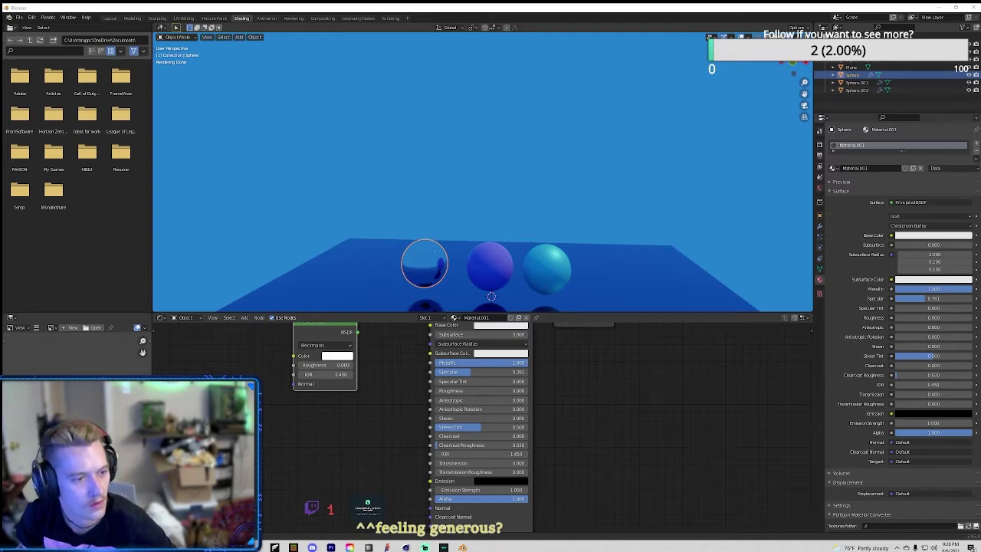
pyautogui.scroll(-2, 498, 430)
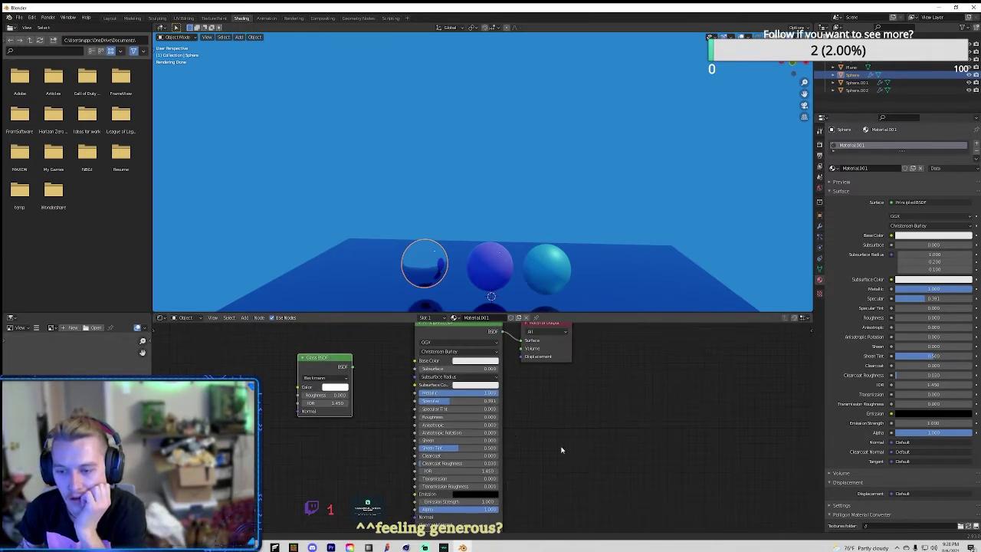
# Step: Connect the Glass BSDF to Surface and feed the Principled BSDF into its Color
pyautogui.moveTo(519, 347); pyautogui.dragTo(364, 332)
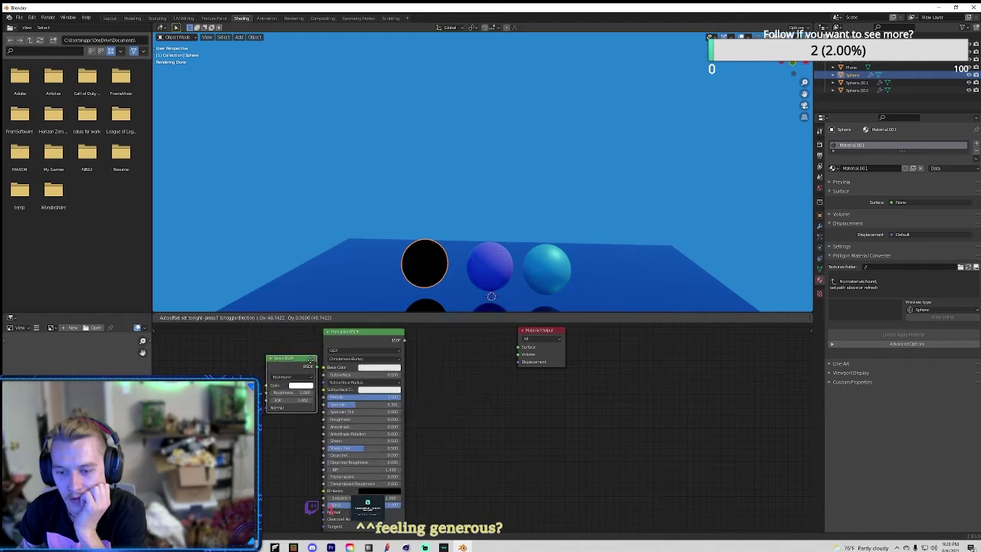
pyautogui.moveTo(276, 357); pyautogui.dragTo(466, 378)
pyautogui.moveTo(491, 385); pyautogui.dragTo(519, 347)
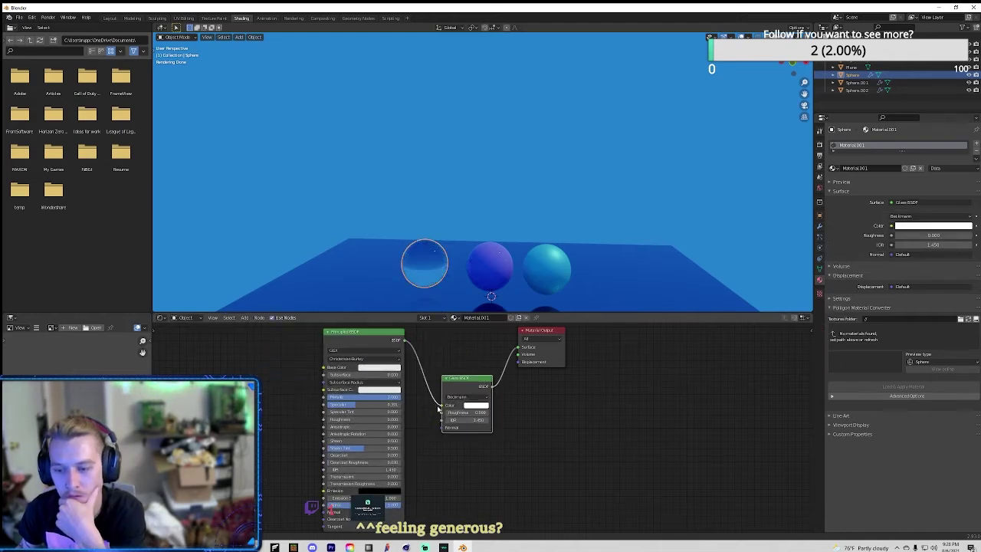
pyautogui.moveTo(438, 409); pyautogui.dragTo(442, 405)
pyautogui.moveTo(460, 230); pyautogui.dragTo(505, 266, button='middle')
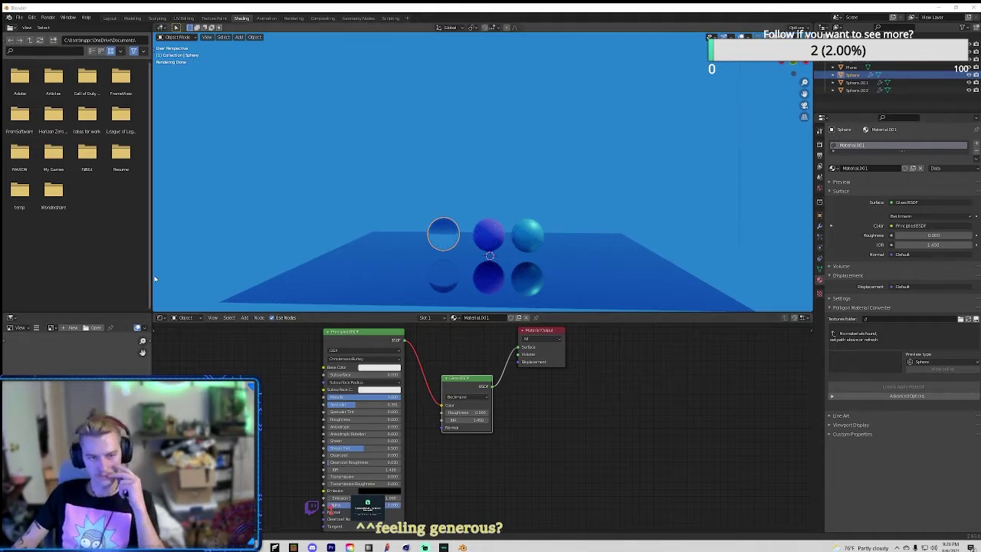
# Step: Make the left sphere's base colour yellow, wire Principled straight to Surface, then pick the middle sphere
pyautogui.click(380, 367)
pyautogui.click(370, 306)
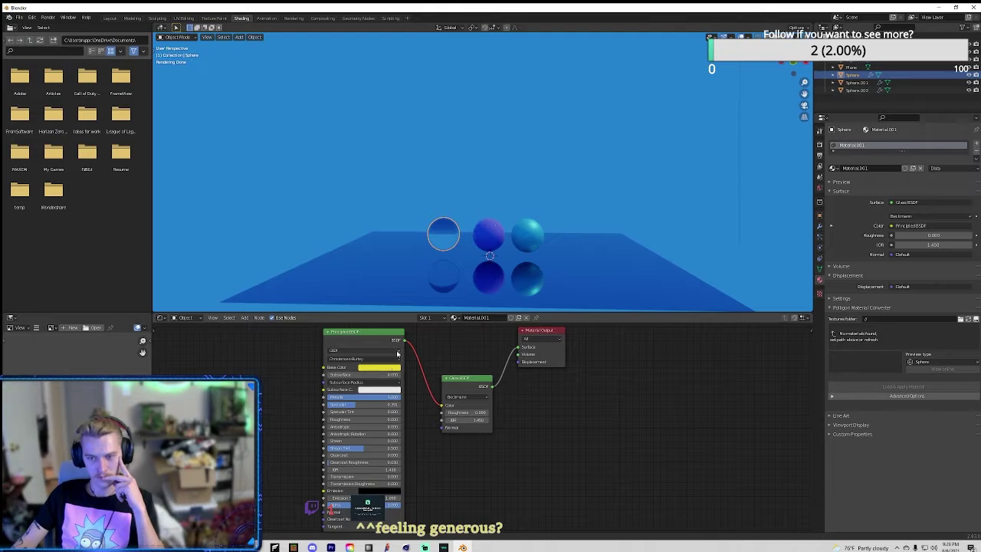
pyautogui.moveTo(441, 410); pyautogui.dragTo(519, 346)
pyautogui.scroll(2, 429, 267)
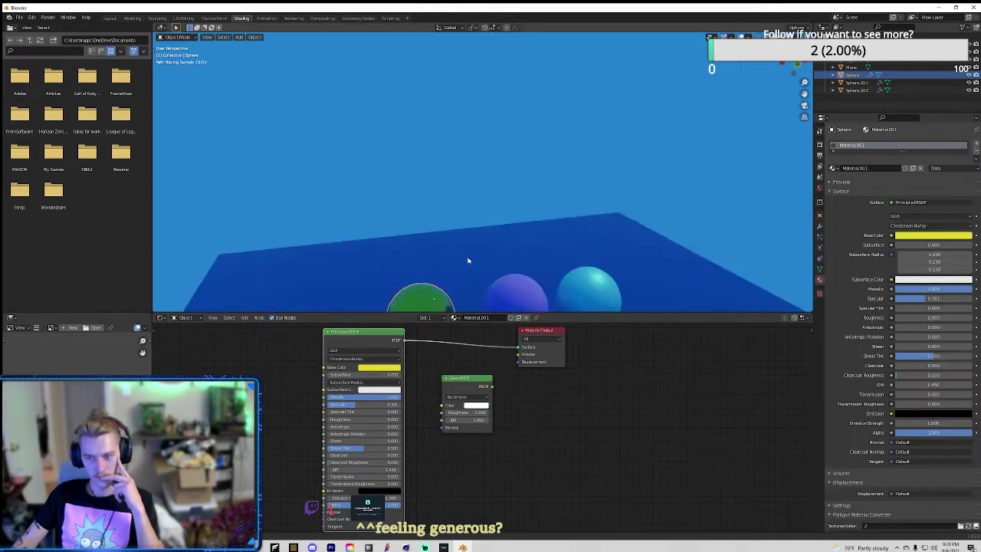
pyautogui.scroll(1, 460, 262)
pyautogui.click(503, 276)
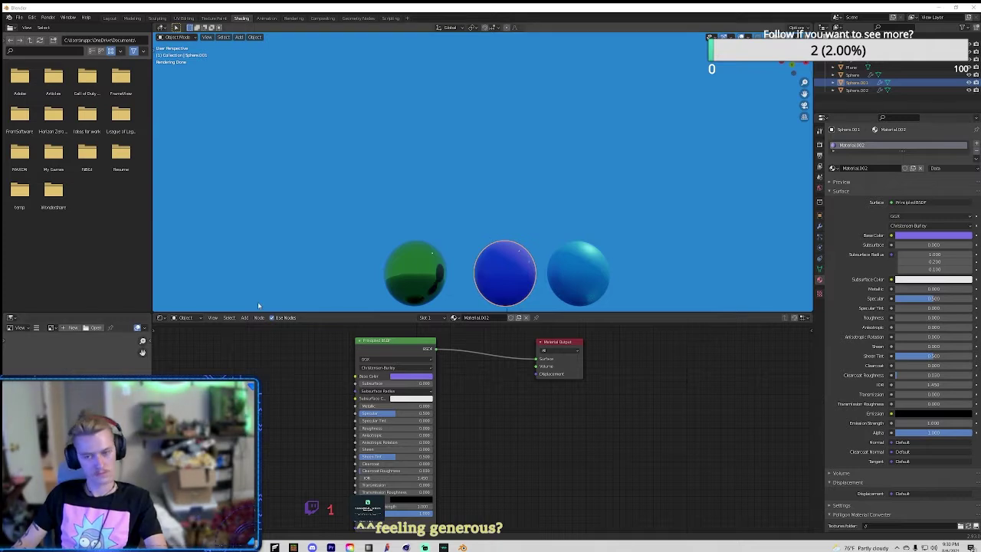
# Step: Add a Velvet BSDF node to the middle sphere and reconnect Principled to Surface
pyautogui.hotkey('shift', 'a')
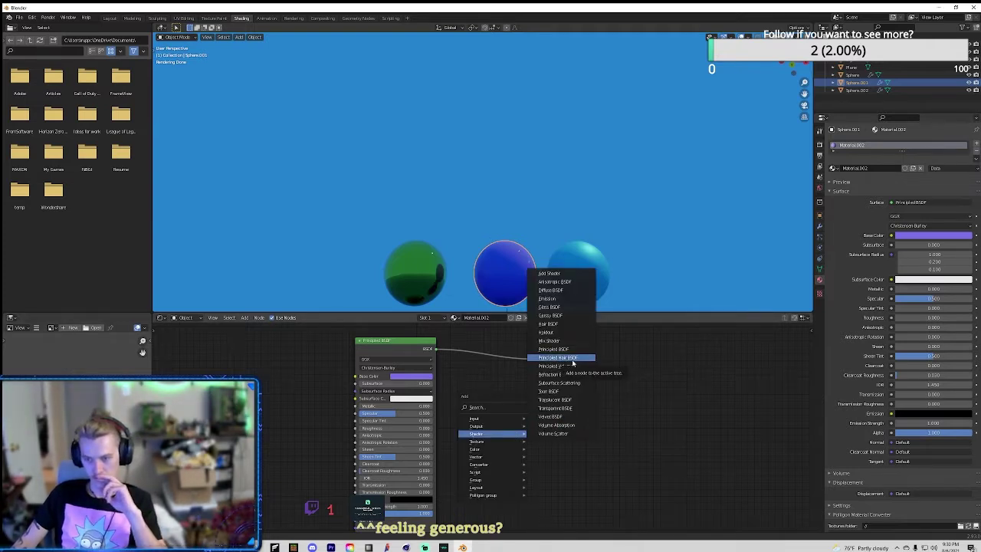
pyautogui.click(575, 419)
pyautogui.click(482, 406)
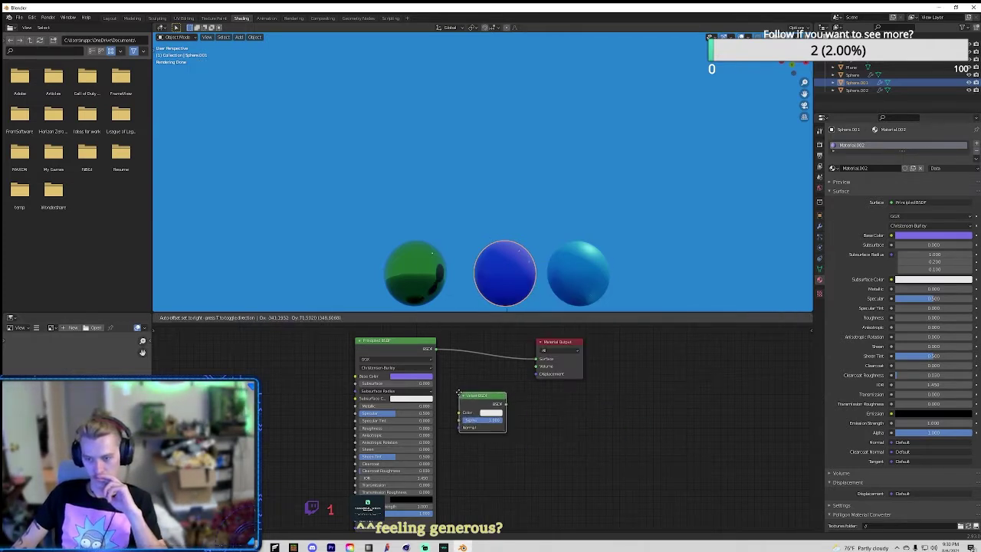
pyautogui.moveTo(536, 359); pyautogui.dragTo(498, 387)
pyautogui.moveTo(436, 348); pyautogui.dragTo(535, 358)
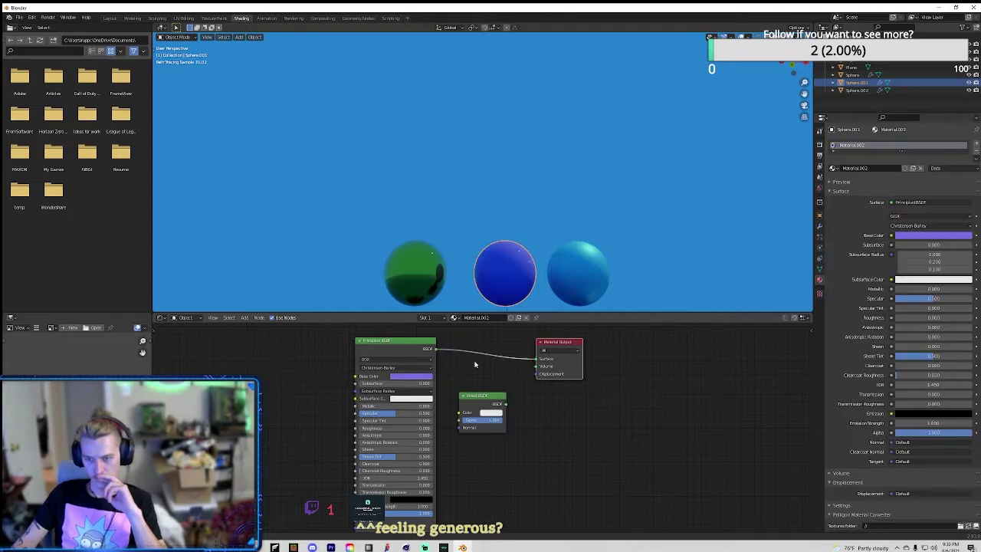
# Step: Set the middle sphere's base colour to red and the third sphere's to yellow
pyautogui.click(411, 375)
pyautogui.click(431, 299)
pyautogui.click(578, 272)
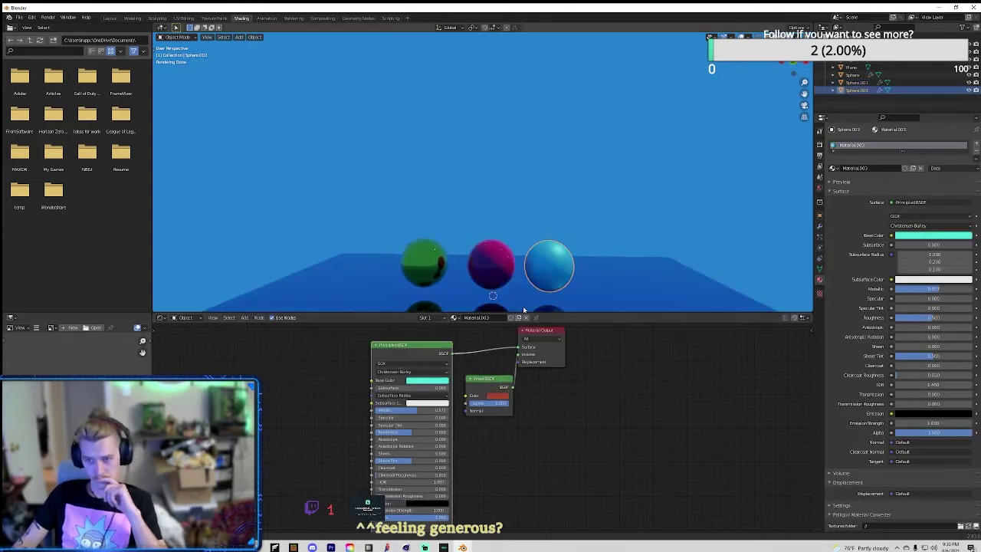
pyautogui.click(422, 374)
pyautogui.click(449, 299)
# Step: Add a Hair BSDF node to the middle sphere's material and adjust its offset and roughness
pyautogui.click(649, 234)
pyautogui.click(499, 257)
pyautogui.hotkey('shift', 'a')
pyautogui.hotkey('shift', 'a')
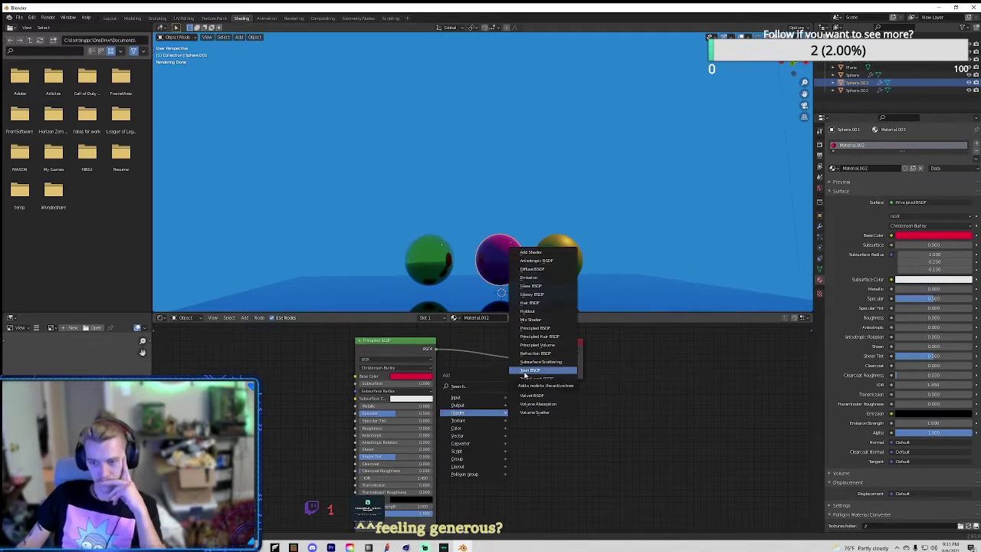
pyautogui.click(529, 302)
pyautogui.click(491, 423)
pyautogui.moveTo(513, 405); pyautogui.dragTo(536, 359)
pyautogui.moveTo(490, 432); pyautogui.dragTo(487, 441)
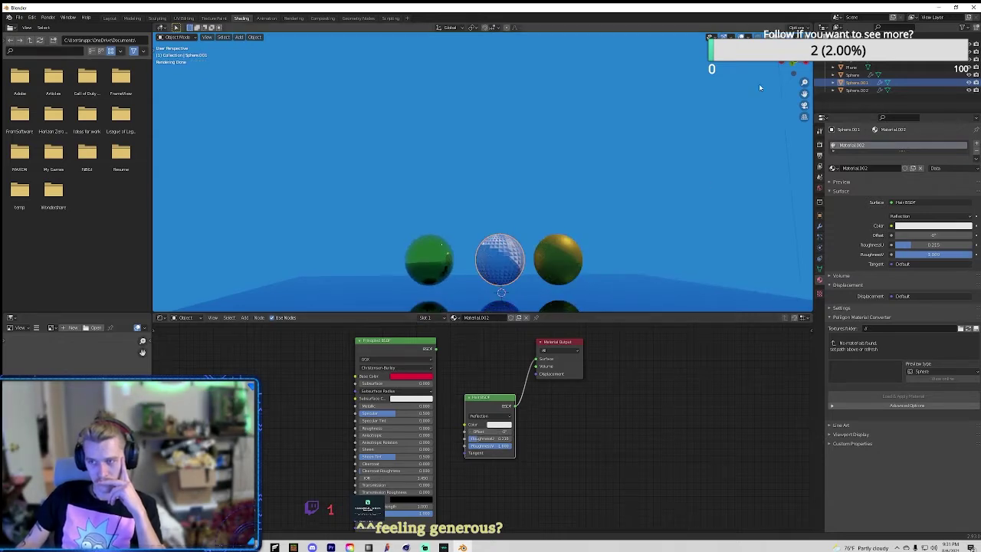
# Step: Reconnect the red Principled BSDF to the Material Output Surface
pyautogui.click(798, 36)
pyautogui.moveTo(644, 188)
pyautogui.mouseDown(button='middle')
pyautogui.moveTo(572, 194)
pyautogui.moveTo(631, 171)
pyautogui.moveTo(626, 263)
pyautogui.mouseUp(button='middle')
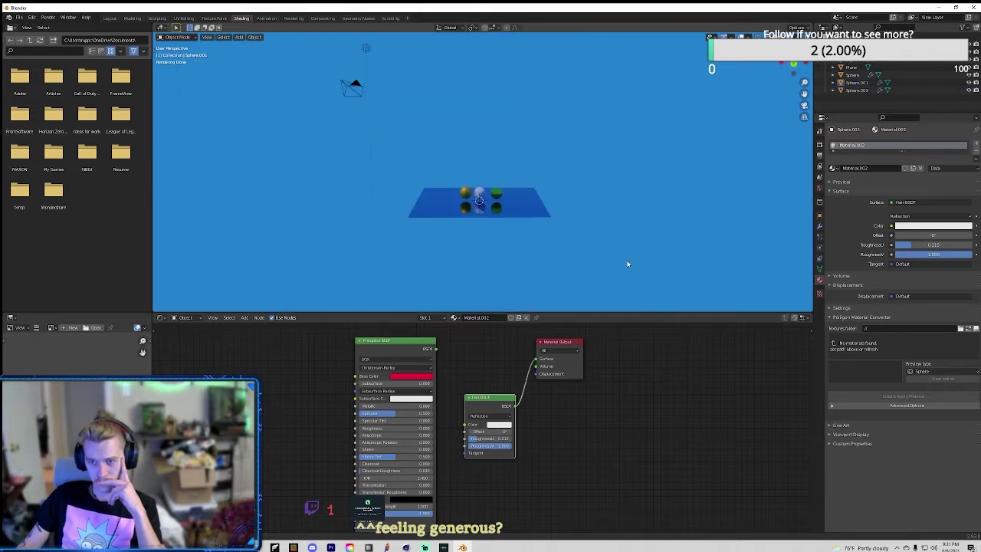
pyautogui.scroll(3, 626, 263)
pyautogui.scroll(2, 605, 230)
pyautogui.moveTo(436, 349); pyautogui.dragTo(536, 359)
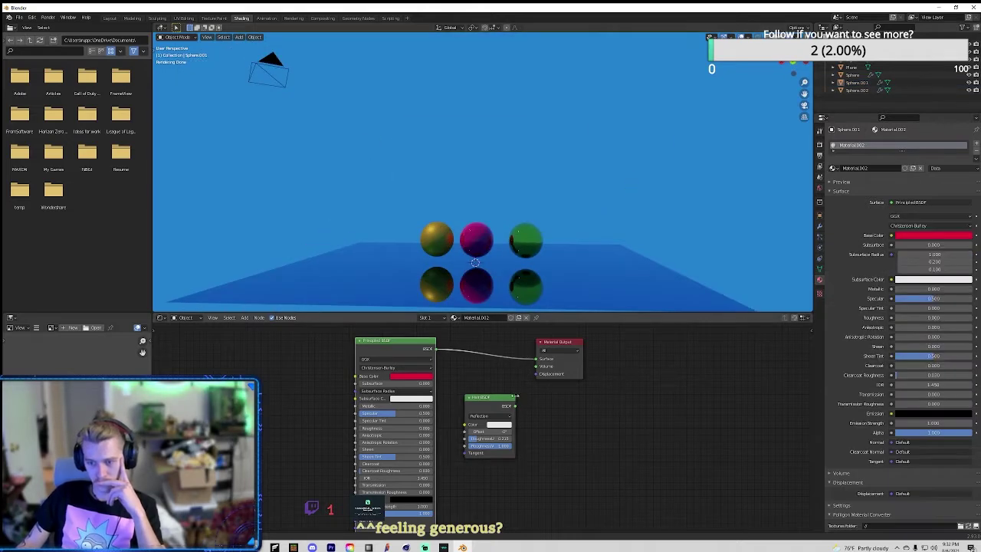
# Step: Delete the Hair BSDF node and place a Noise Texture node left of the Principled shader
pyautogui.click(489, 397)
pyautogui.press('x')
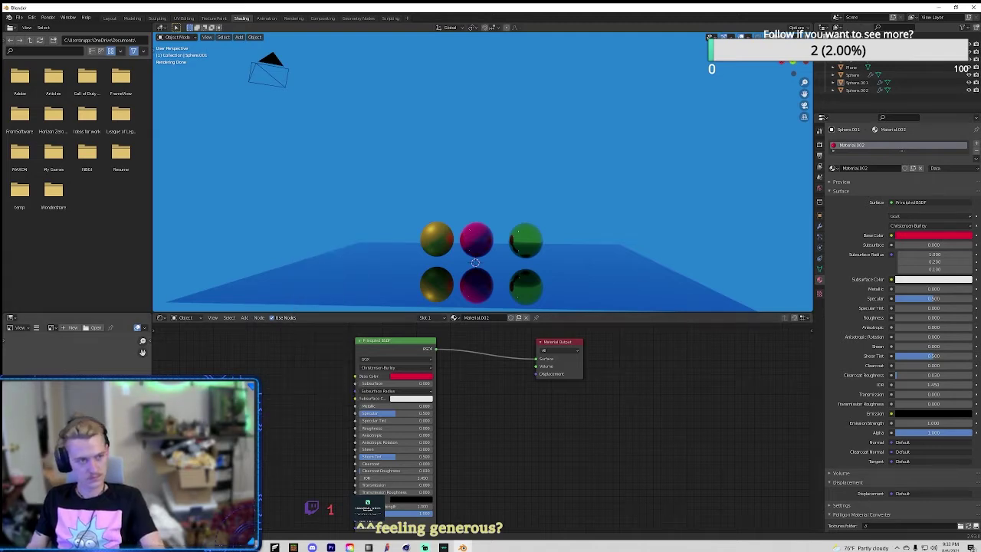
pyautogui.hotkey('shift', 'a')
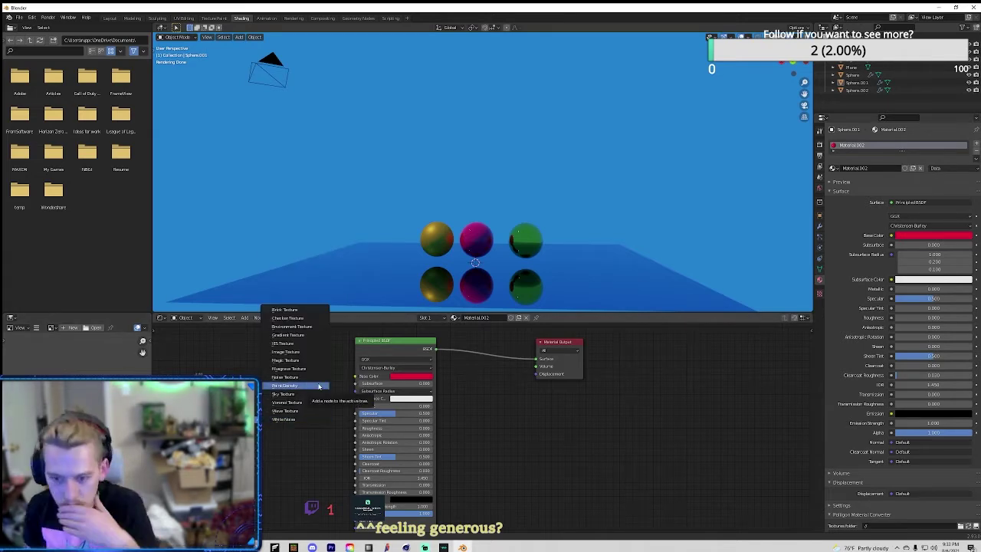
pyautogui.click(341, 399)
pyautogui.click(264, 390)
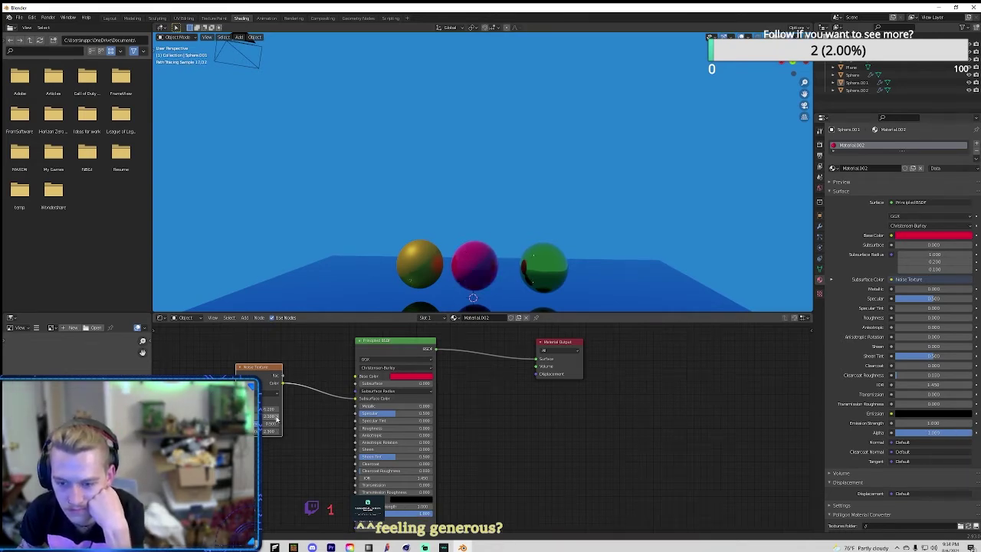
pyautogui.click(10, 17)
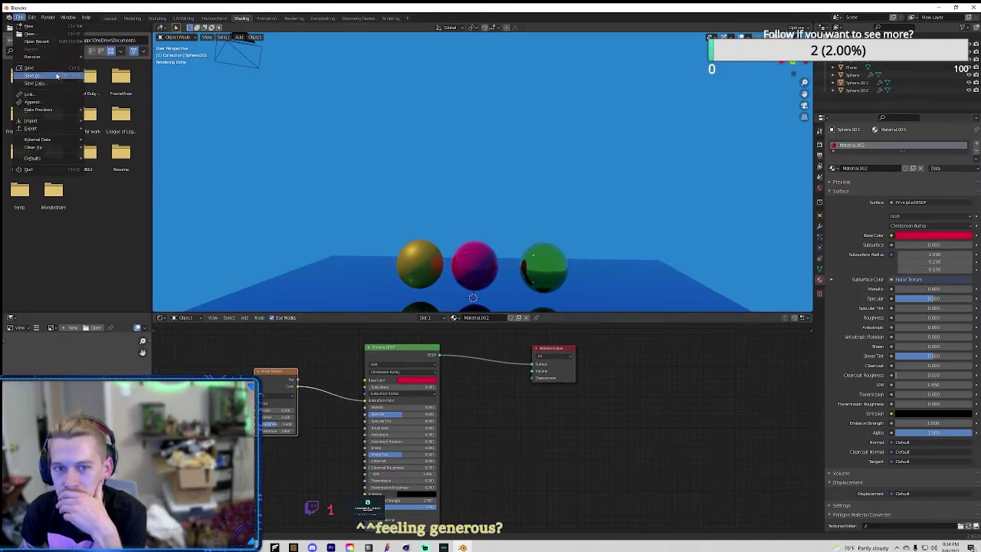
# Step: Save the scene under the new name Balls.blend
pyautogui.click(30, 76)
pyautogui.write('Ball')
pyautogui.press('Return')
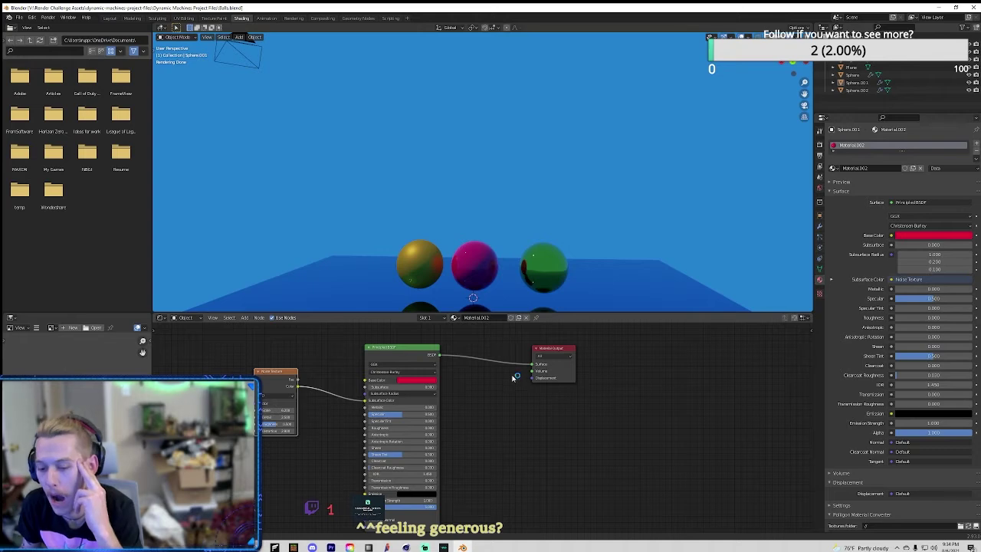
# Step: Switch to wireframe shading in the Layout workspace and select the camera
pyautogui.hotkey('shift', 'z')
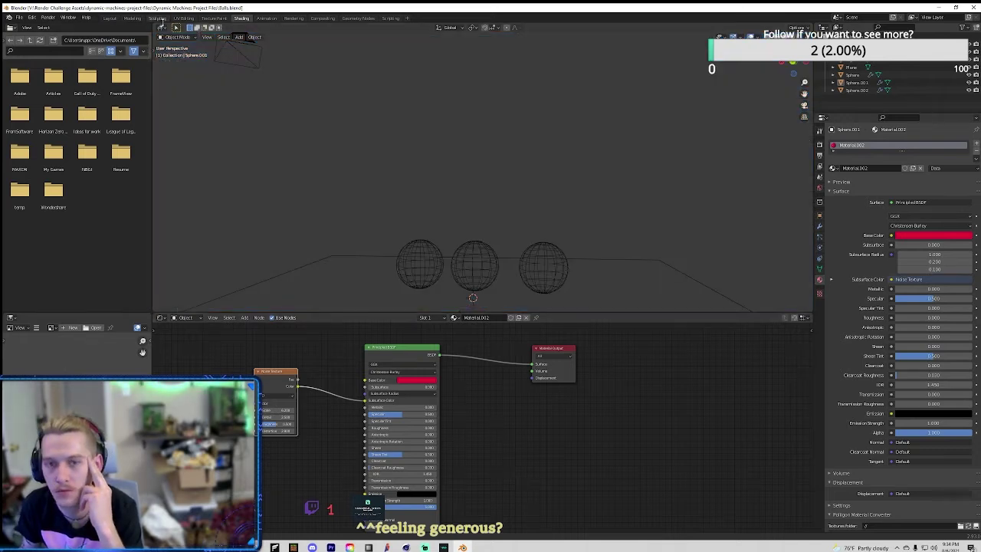
pyautogui.click(109, 18)
pyautogui.scroll(-5, 346, 169)
pyautogui.moveTo(200, 181); pyautogui.dragTo(567, 201, button='middle')
pyautogui.click(577, 201)
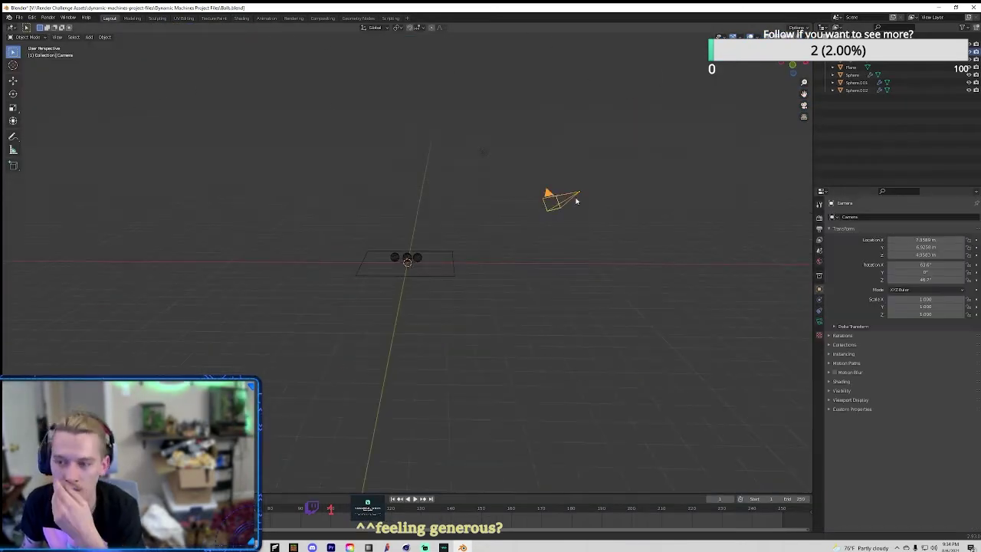
# Step: Recentre the camera over the spheres in top view, then look through it
pyautogui.press('KP_7')
pyautogui.press('g')
pyautogui.press('Return')
pyautogui.press('r')
pyautogui.click(569, 372)
pyautogui.press('KP_0')
# Step: Raise the camera, enlarge the timeline, and preview the animation from frame 0
pyautogui.press('g')
pyautogui.press('z')
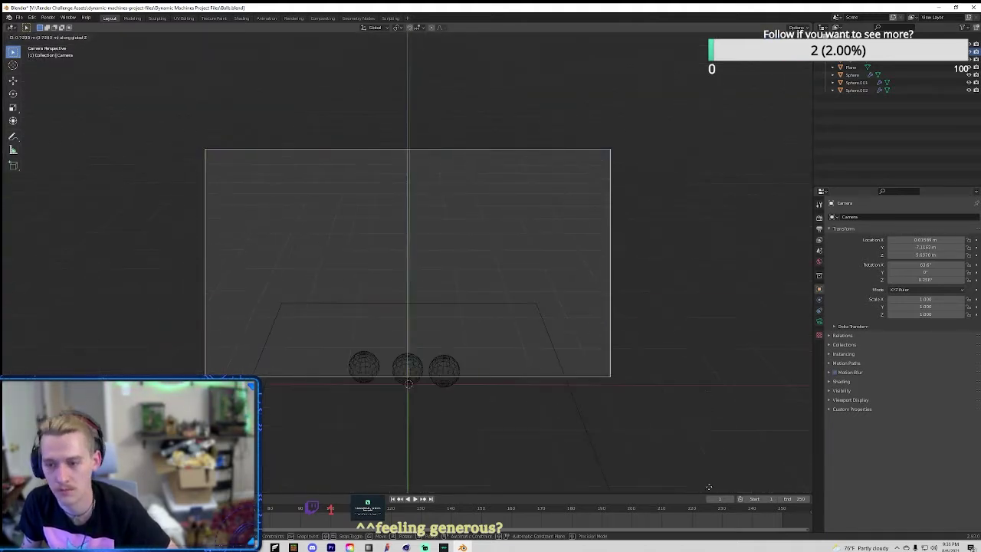
pyautogui.moveTo(500, 494); pyautogui.dragTo(500, 441)
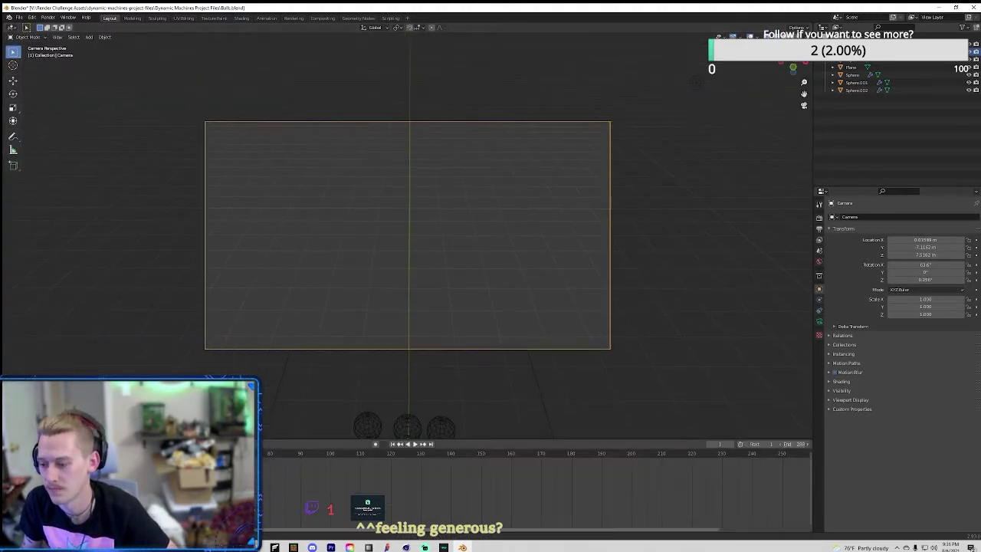
pyautogui.click(731, 361)
pyautogui.press('space')
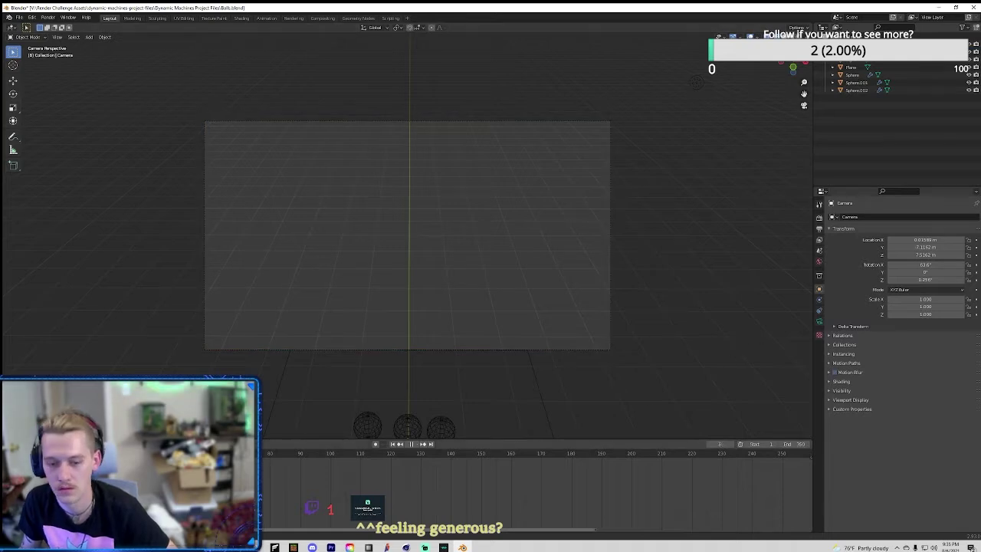
pyautogui.press('Escape')
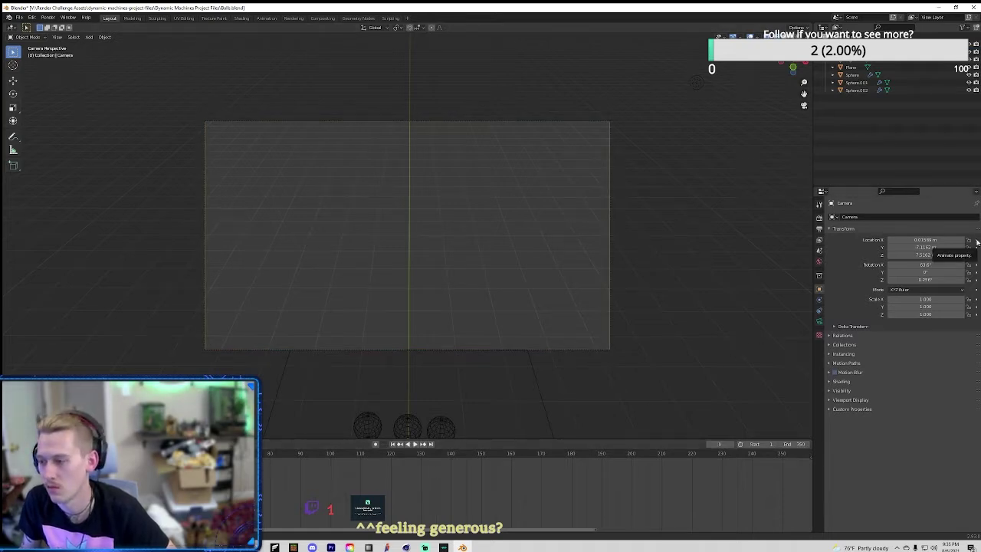
# Step: At frame 20, lower the camera along Z to centre the spheres, then return to frame 0
pyautogui.press('Up')
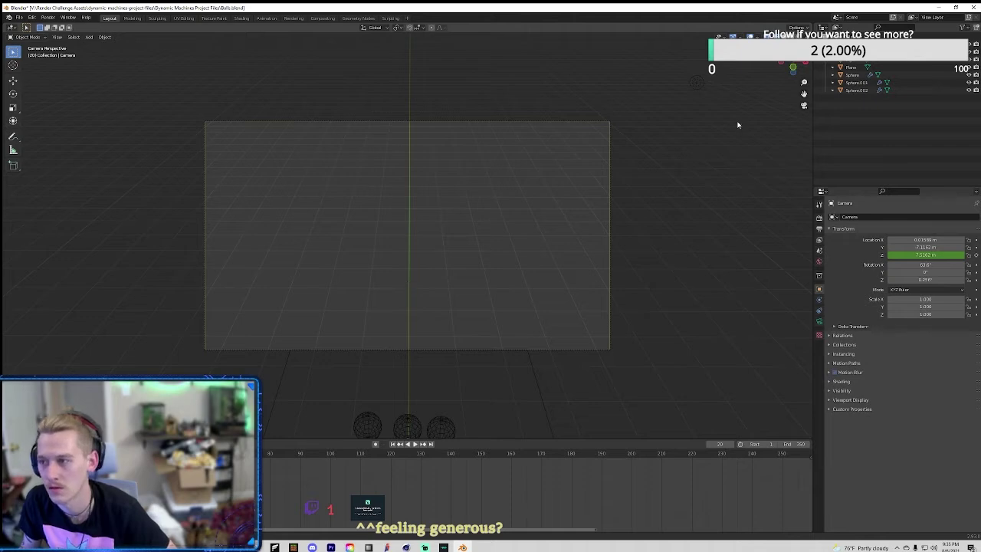
pyautogui.press('g')
pyautogui.press('z')
pyautogui.click(716, 416)
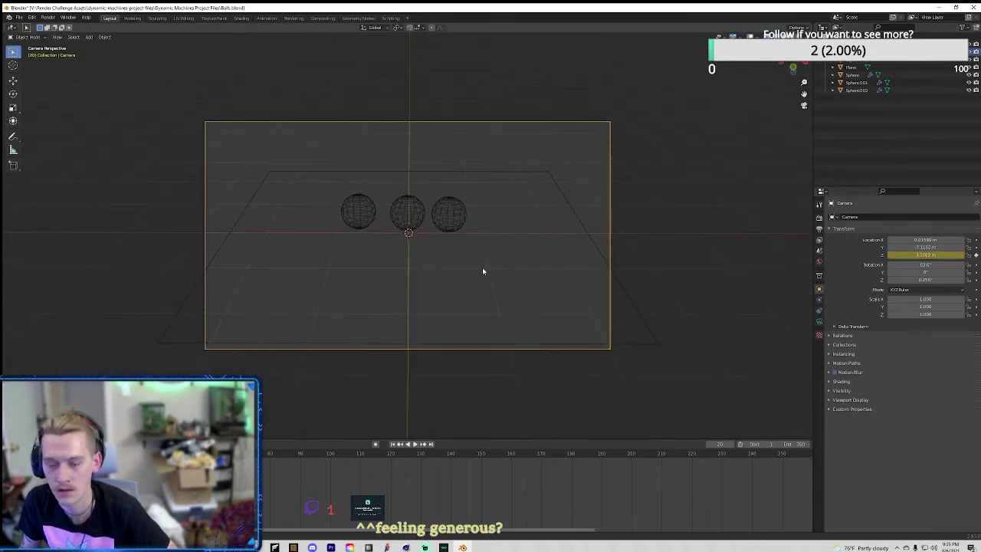
pyautogui.press('Down')
pyautogui.click(819, 321)
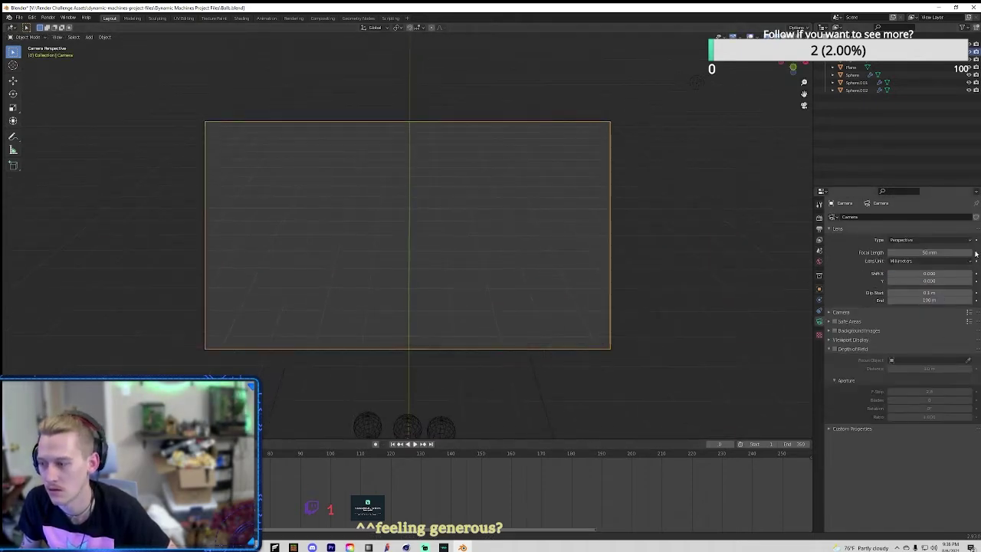
# Step: Keyframe the camera's focal length, lowering it to about 85 mm at frame 40
pyautogui.moveTo(929, 252)
pyautogui.mouseDown()
pyautogui.moveTo(912, 252)
pyautogui.moveTo(968, 252)
pyautogui.mouseUp()
pyautogui.press('i')
pyautogui.press('Up')
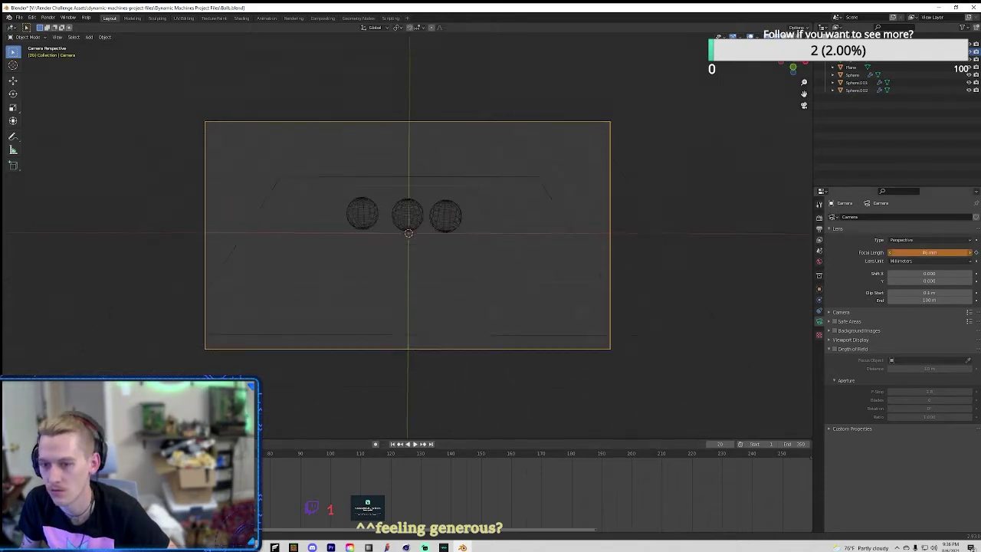
pyautogui.press('i')
pyautogui.press('space')
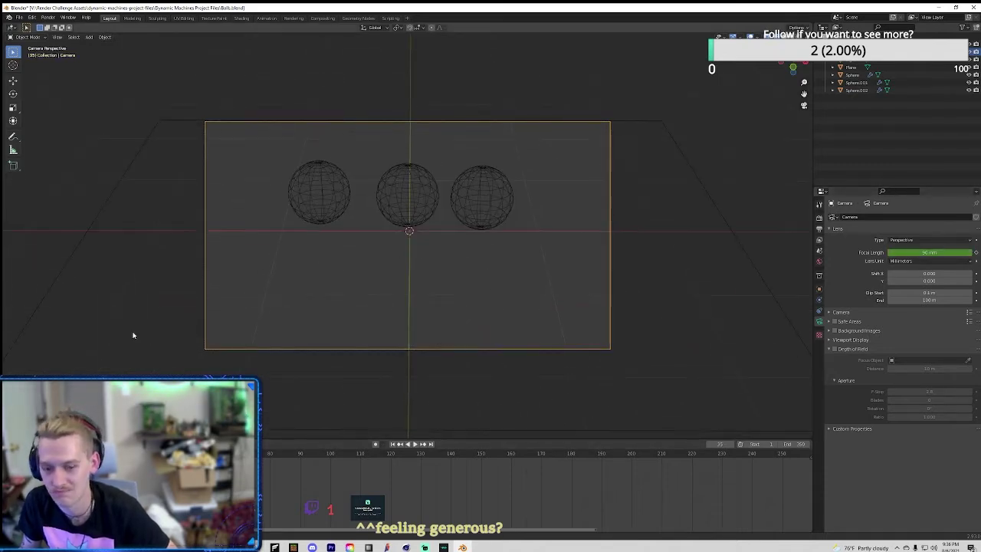
pyautogui.press('space')
pyautogui.moveTo(929, 253); pyautogui.dragTo(920, 252)
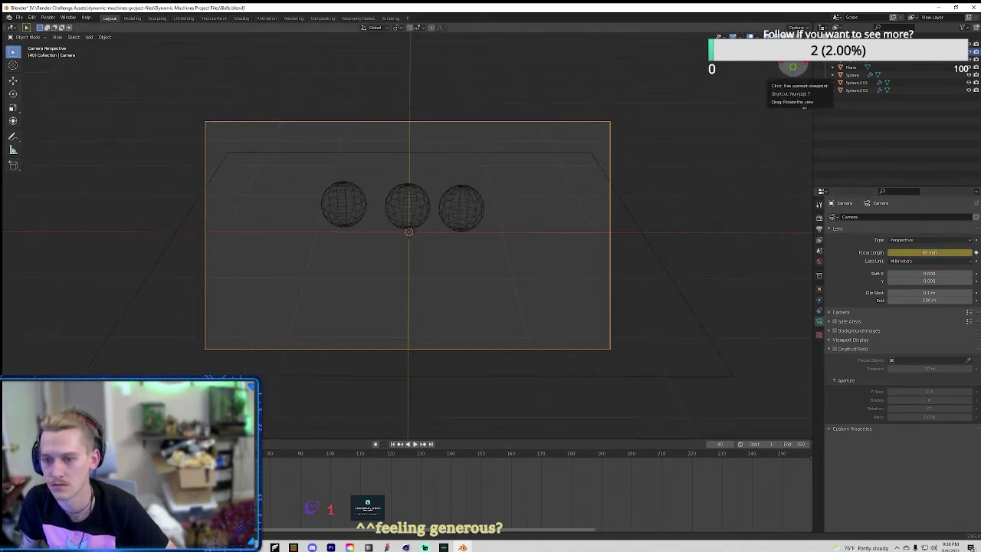
# Step: In top view, move the camera left along X and turn it toward the spheres
pyautogui.click(793, 67)
pyautogui.press('g')
pyautogui.press('x')
pyautogui.click(334, 343)
pyautogui.press('r')
pyautogui.press('Return')
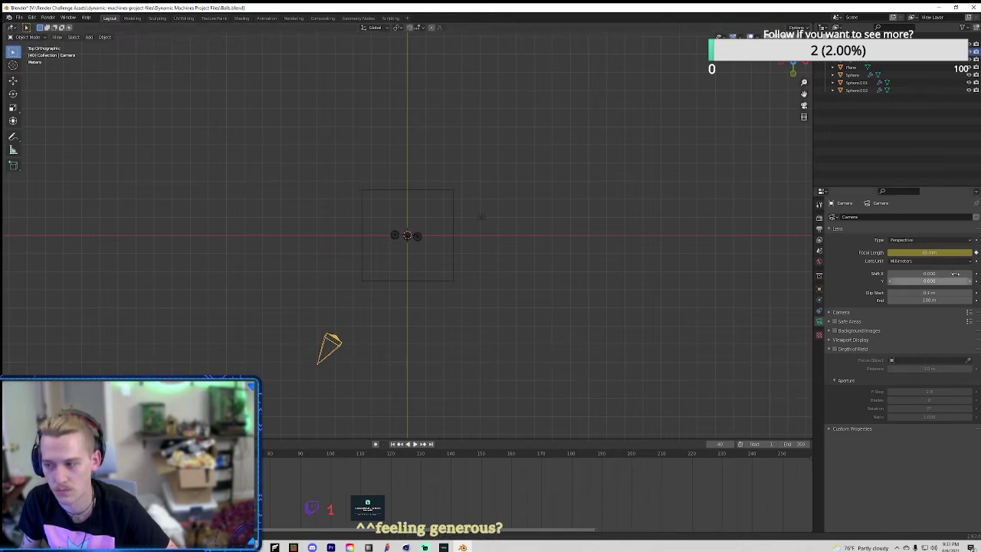
# Step: Set the camera's Rotation X tilt to 64° and play the shot through the camera
pyautogui.click(820, 289)
pyautogui.press('r')
pyautogui.click(355, 284)
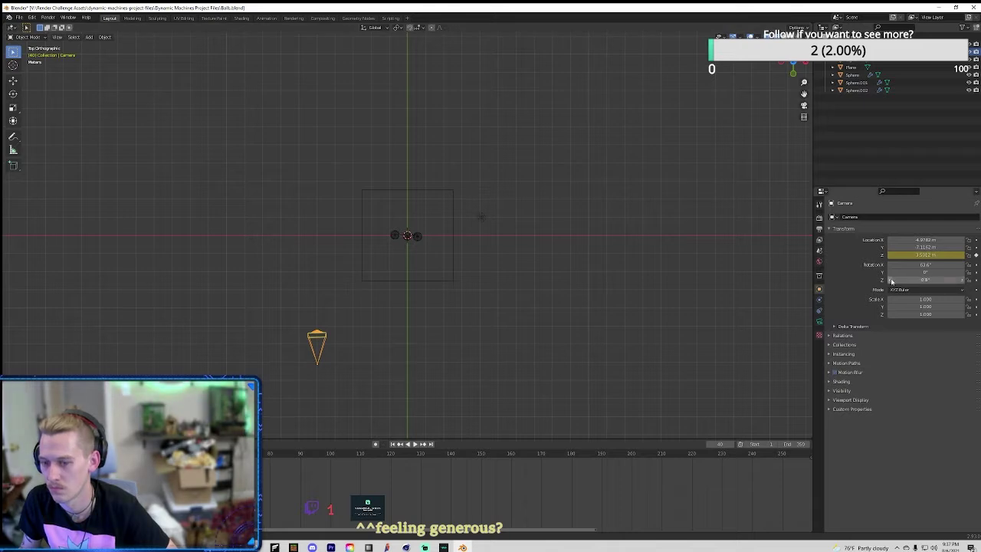
pyautogui.moveTo(963, 265); pyautogui.dragTo(967, 264)
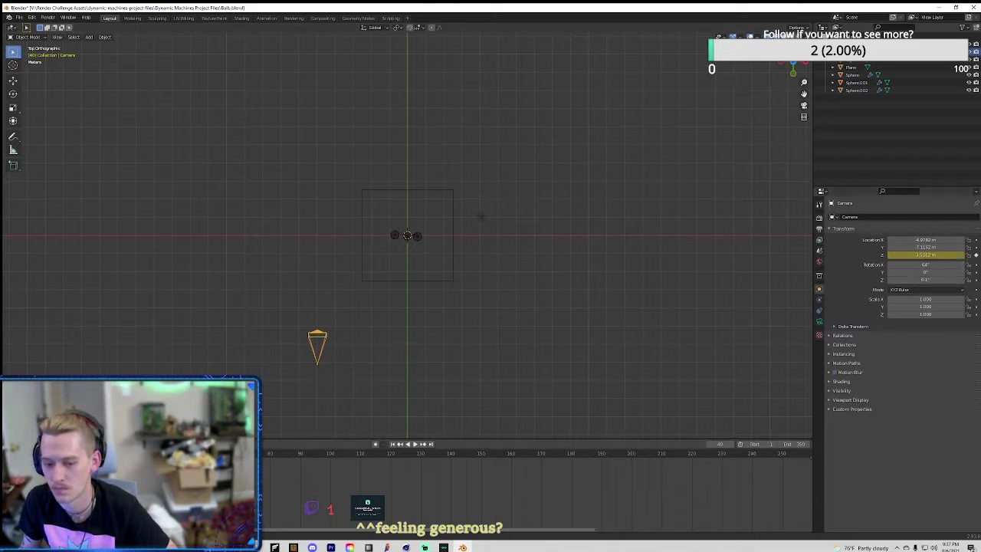
pyautogui.press('KP_0')
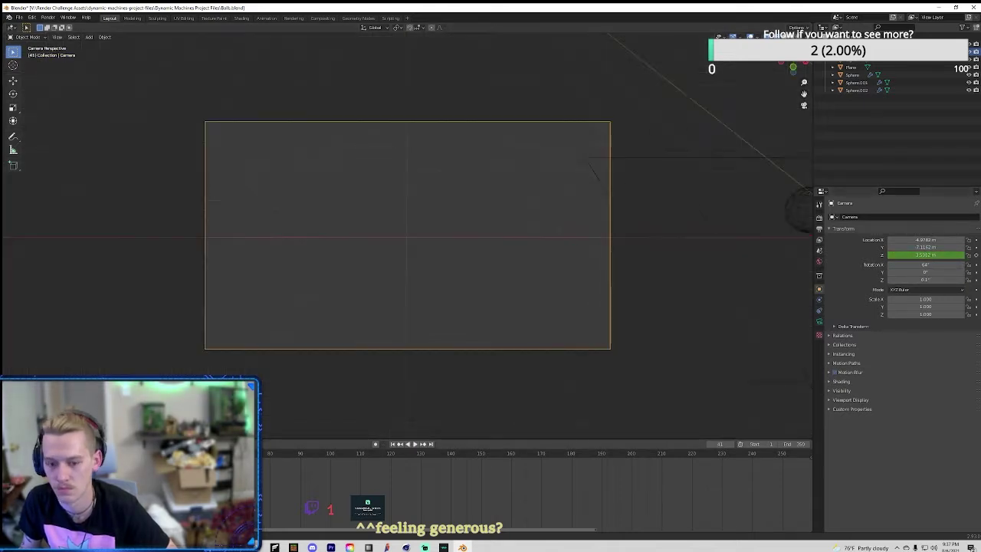
pyautogui.press('Escape')
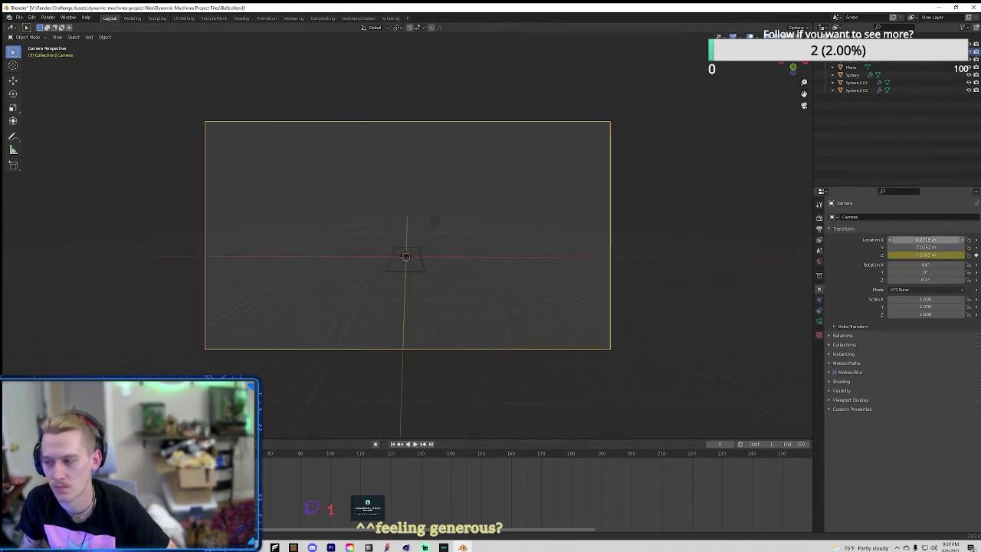
pyautogui.press('space')
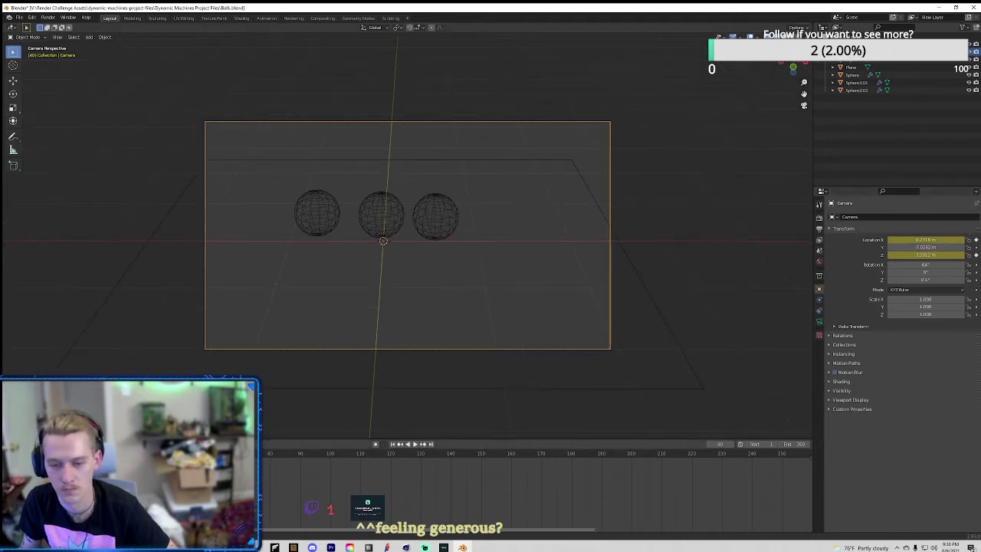
# Step: In top view, select the camera and shift it along X
pyautogui.press('KP_7')
pyautogui.press('g')
pyautogui.press('z')
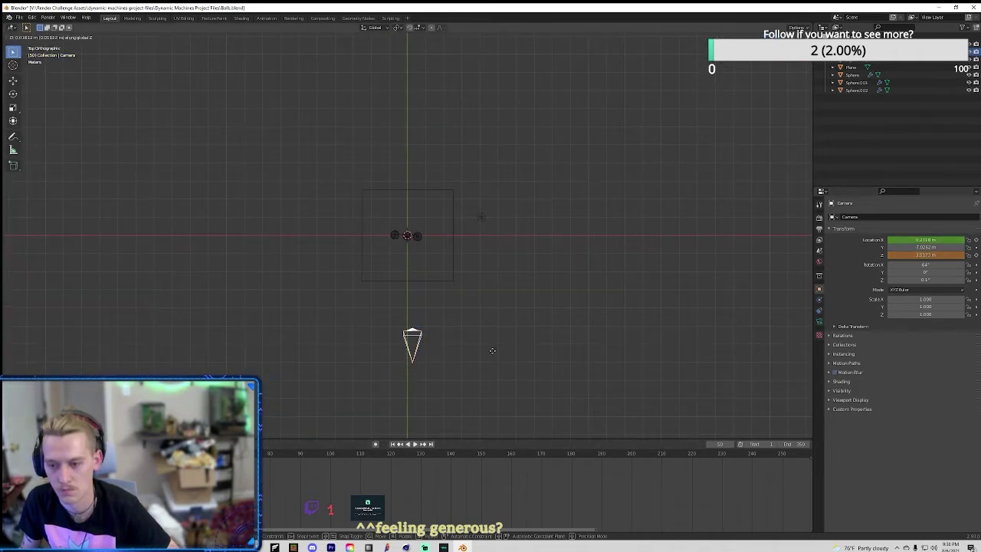
pyautogui.press('Escape')
pyautogui.click(414, 337)
pyautogui.press('g')
pyautogui.press('x')
pyautogui.click(323, 327)
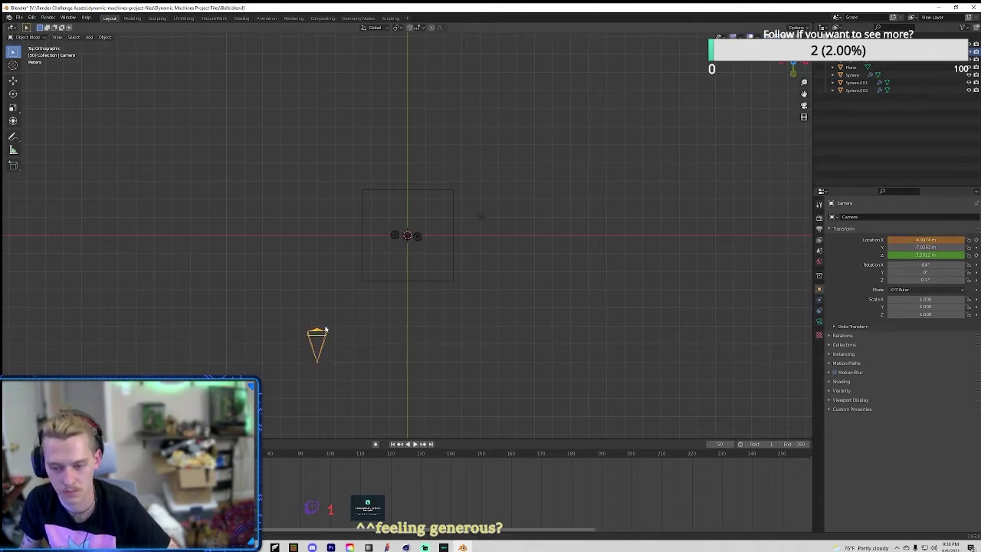
# Step: Adjust the camera's position and keyframe it at frame 50
pyautogui.press('Left')
pyautogui.press('Right')
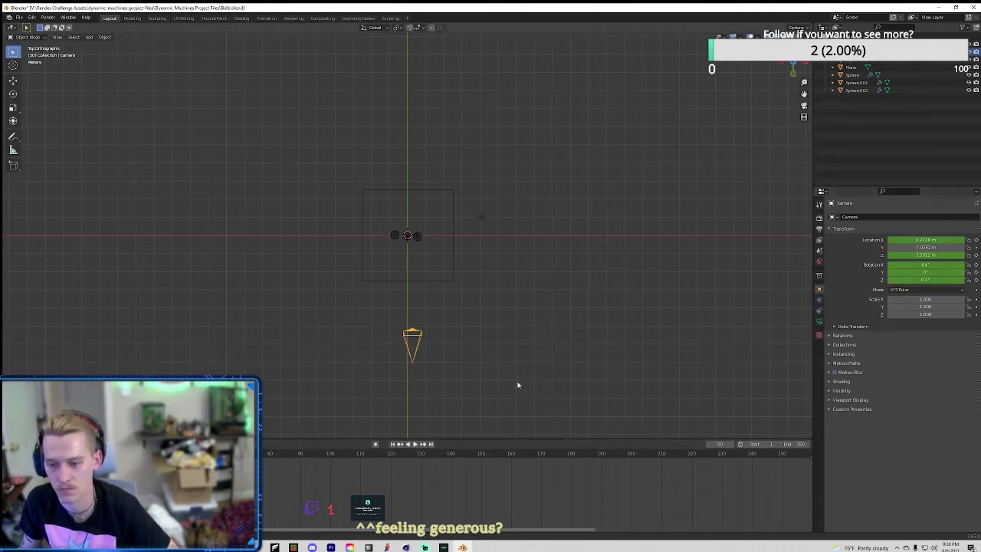
pyautogui.press('g')
pyautogui.press('z')
pyautogui.click(509, 336)
pyautogui.press('i')
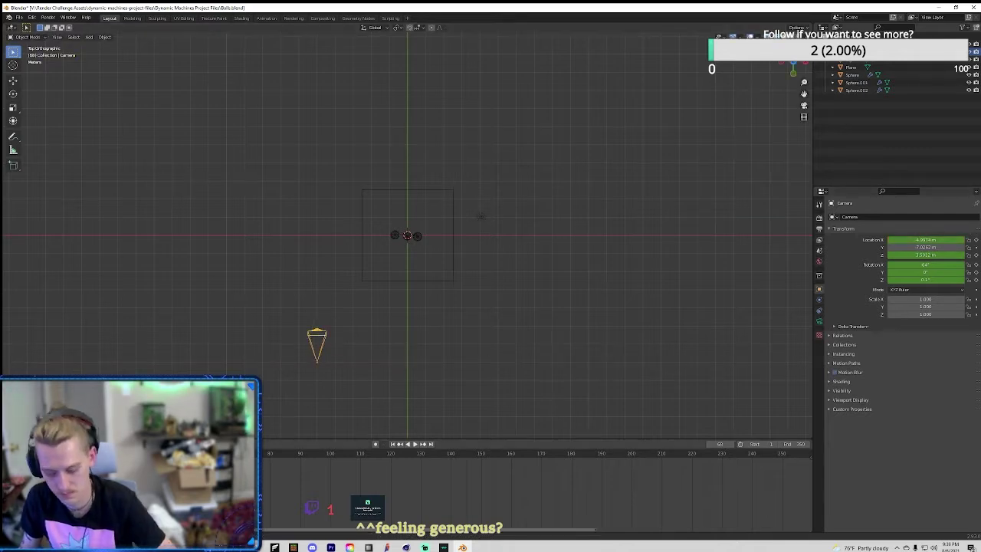
# Step: At frame 60, move the camera along X and keyframe it
pyautogui.press('space')
pyautogui.press('g')
pyautogui.press('x')
pyautogui.click(292, 352)
pyautogui.press('i')
# Step: At frame 70, turn the camera toward the spheres and shift it along Y
pyautogui.press('r')
pyautogui.click(397, 320)
pyautogui.press('i')
pyautogui.press('Up')
pyautogui.press('r')
pyautogui.click(393, 51)
pyautogui.press('g')
pyautogui.press('y')
pyautogui.click(414, 355)
pyautogui.click(976, 280)
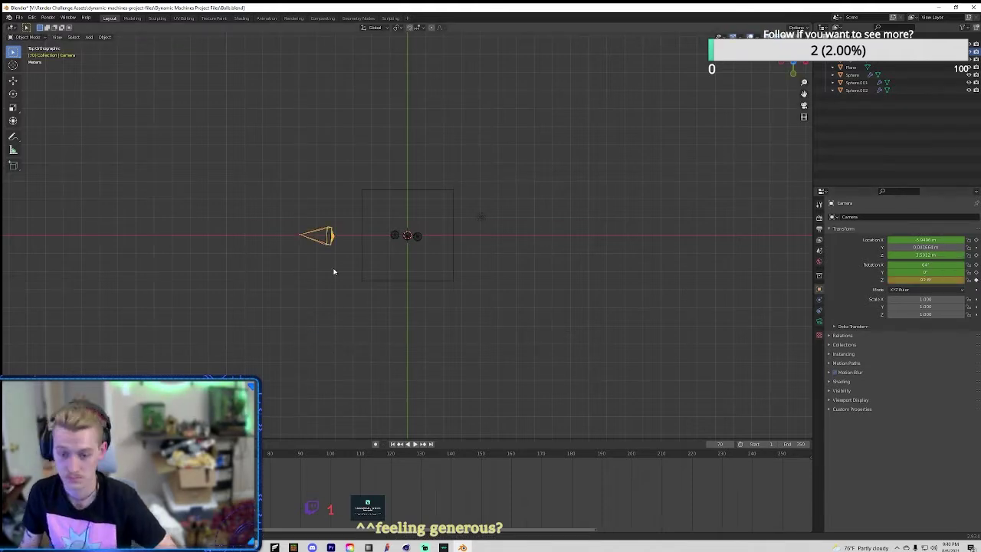
# Step: Preview the camera sweep around the spheres through the camera view
pyautogui.press('KP_0')
pyautogui.press('space')
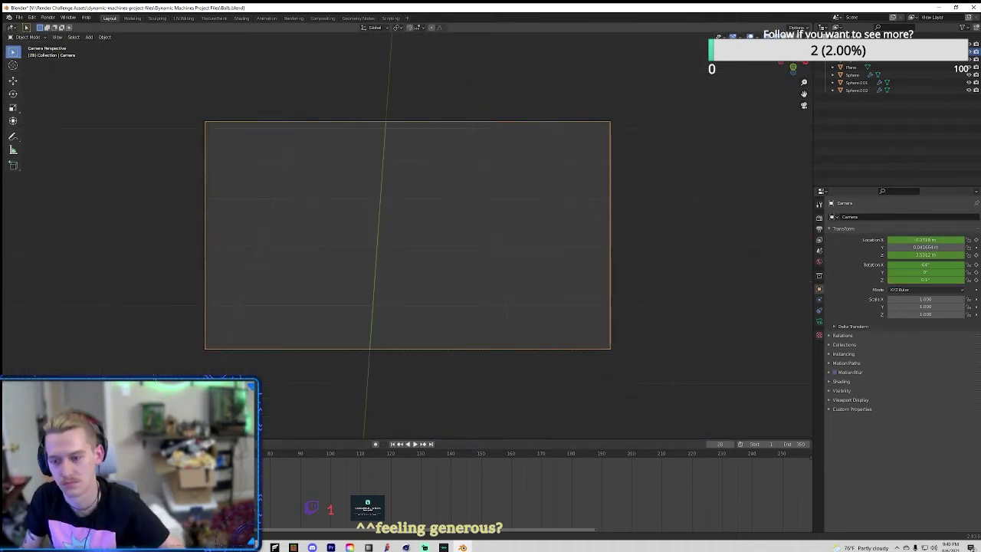
pyautogui.press('space')
pyautogui.press('space')
pyautogui.press('Escape')
pyautogui.press('space')
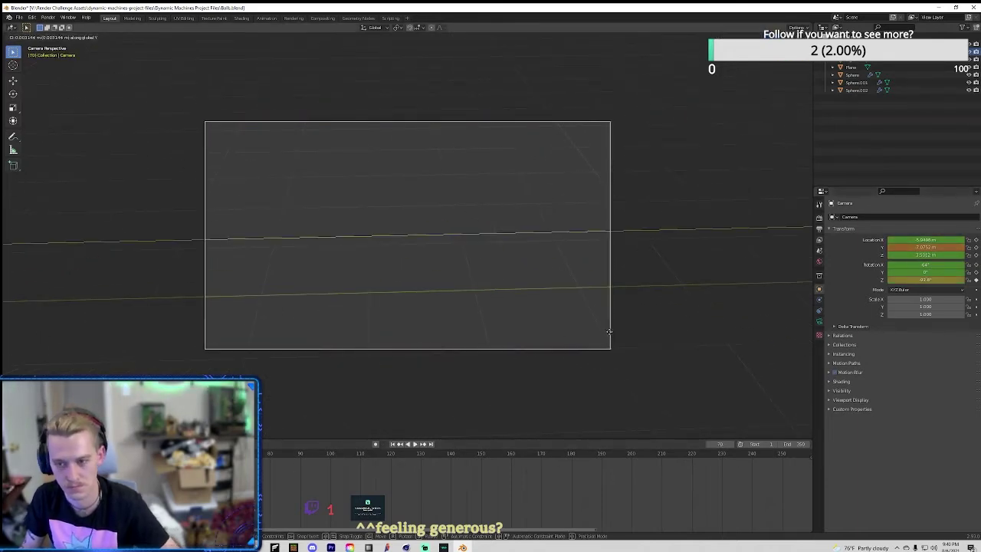
pyautogui.hotkey('shift', 'ctrl', 'space')
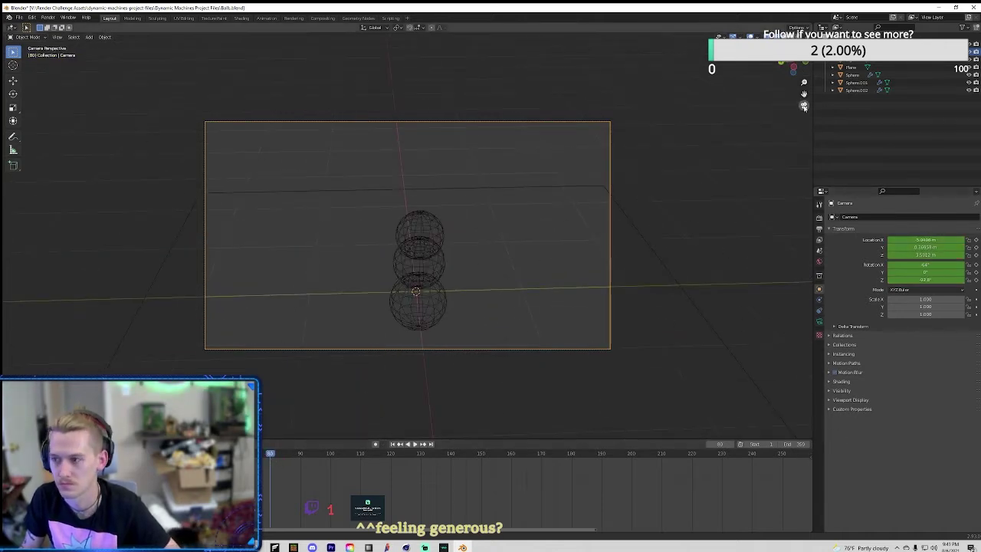
# Step: In top view, move the camera along Y and rotate it toward the spheres
pyautogui.press('KP_7')
pyautogui.press('g')
pyautogui.press('y')
pyautogui.click(345, 197)
pyautogui.press('r')
pyautogui.click(484, 282)
# Step: At frame 90, move the camera along X beyond the spheres and re-aim it
pyautogui.press('space')
pyautogui.press('g')
pyautogui.press('x')
pyautogui.click(452, 178)
pyautogui.press('r')
pyautogui.click(486, 226)
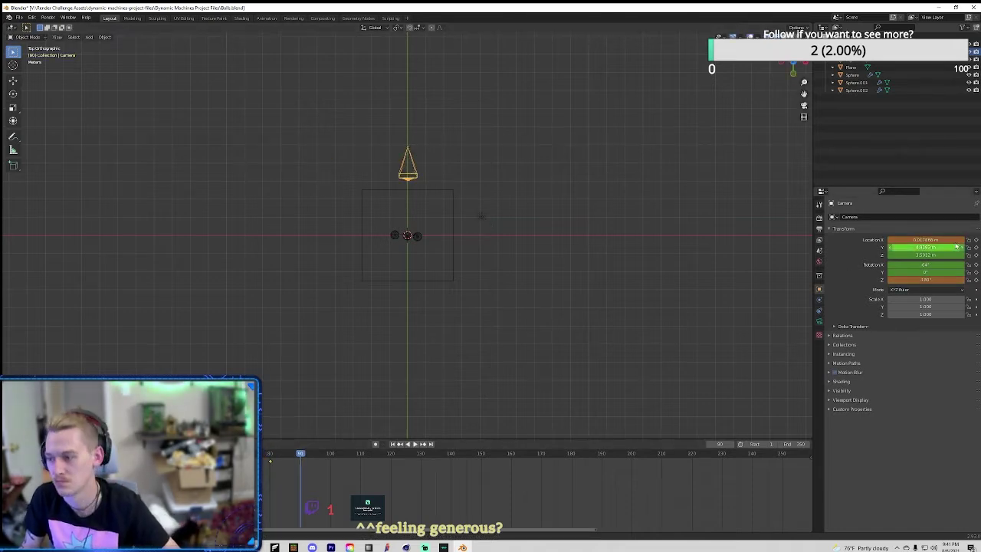
# Step: Slide the camera along X and rotate it, then preview the animation through the camera
pyautogui.press('g')
pyautogui.press('x')
pyautogui.click(517, 160)
pyautogui.press('r')
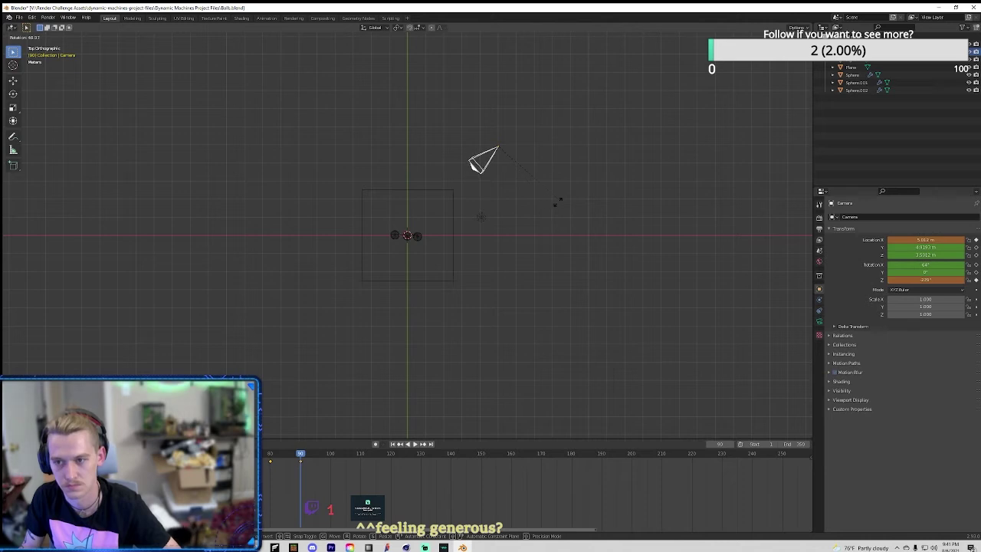
pyautogui.click(466, 232)
pyautogui.press('r')
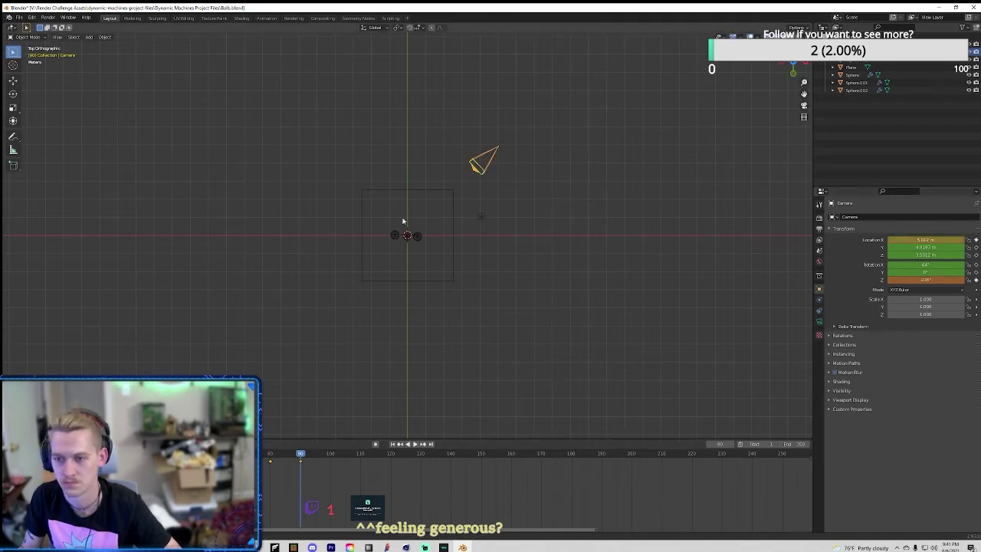
pyautogui.rightClick(555, 68)
pyautogui.press('space')
pyautogui.press('KP_0')
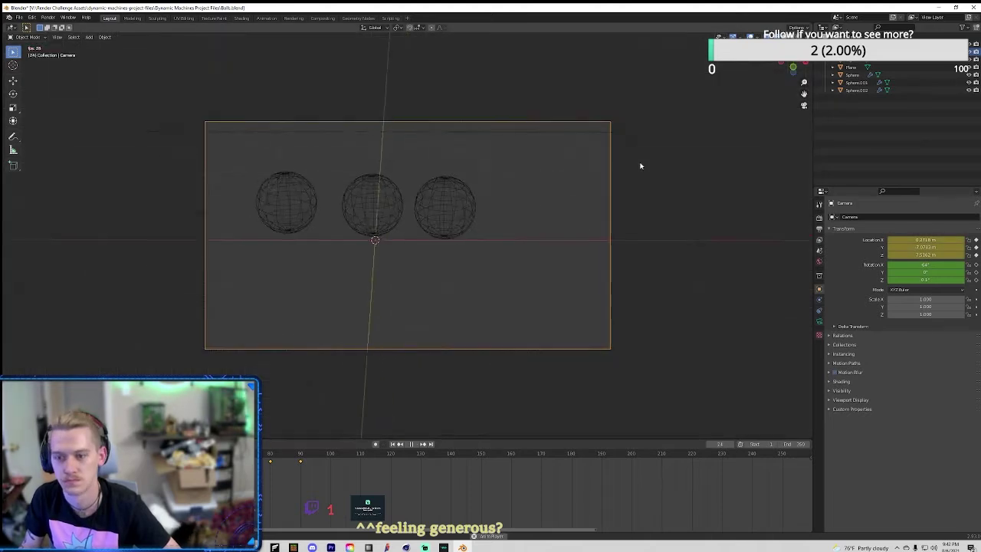
pyautogui.press('space')
# Step: At frame 90 in top view, move the camera along X and keyframe it
pyautogui.press('Up')
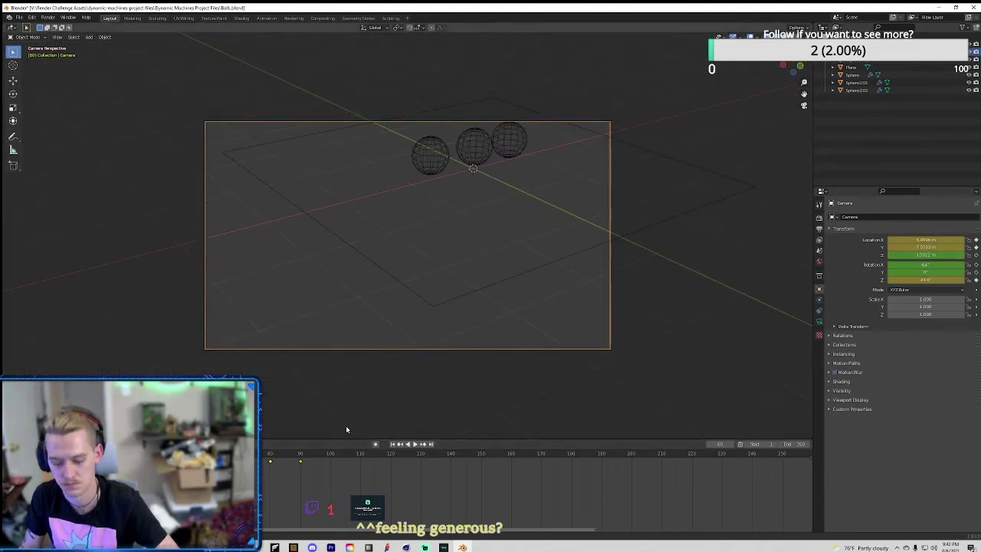
pyautogui.press('Up')
pyautogui.press('KP_7')
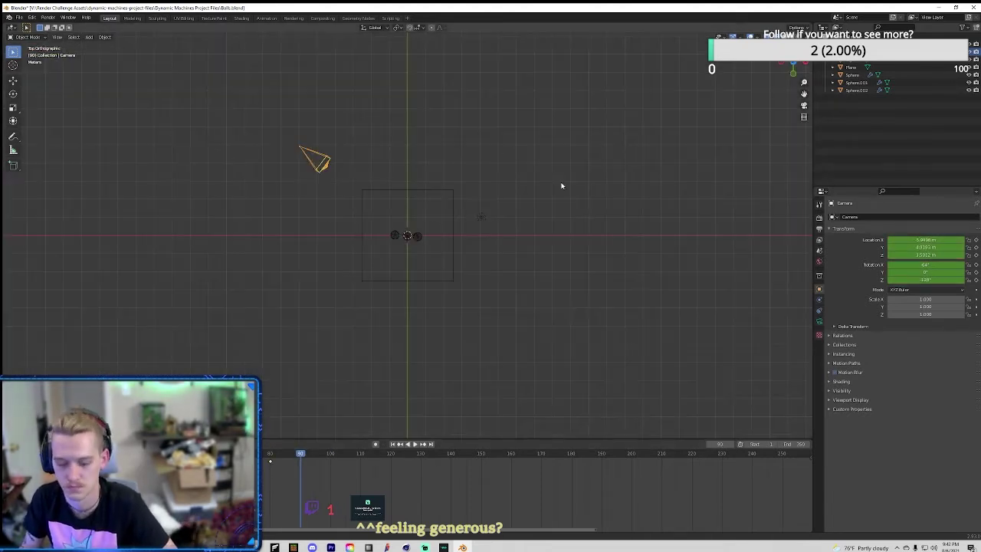
pyautogui.press('g')
pyautogui.press('x')
pyautogui.click(411, 337)
pyautogui.press('i')
# Step: At frame 100, move the camera along X, rotate it, and keyframe it
pyautogui.press('Up')
pyautogui.press('g')
pyautogui.press('x')
pyautogui.click(636, 191)
pyautogui.press('r')
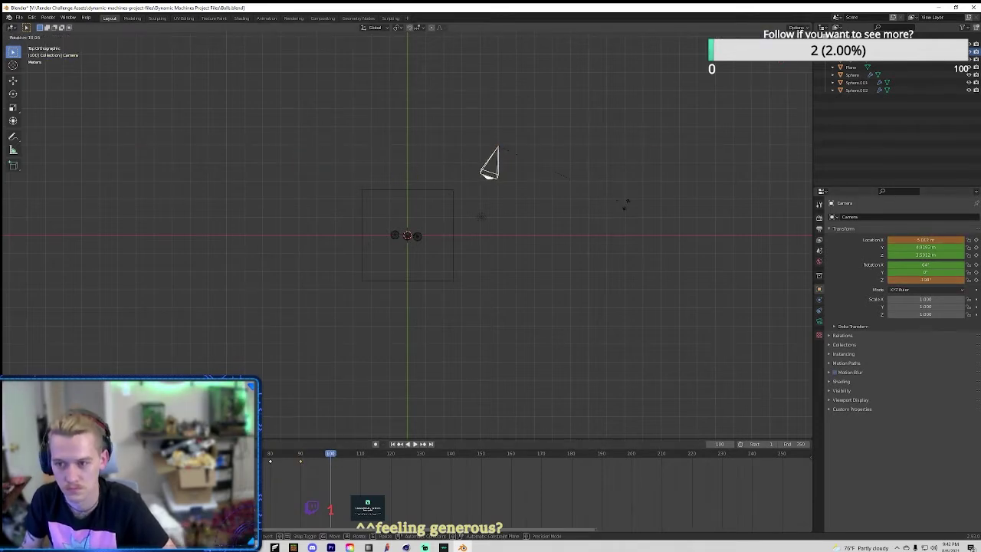
pyautogui.click(625, 283)
pyautogui.press('i')
# Step: At frame 110, move the camera along Y, turn it toward the spheres, and keyframe it
pyautogui.press('Up')
pyautogui.press('g')
pyautogui.press('y')
pyautogui.click(527, 302)
pyautogui.press('r')
pyautogui.click(623, 271)
pyautogui.press('i')
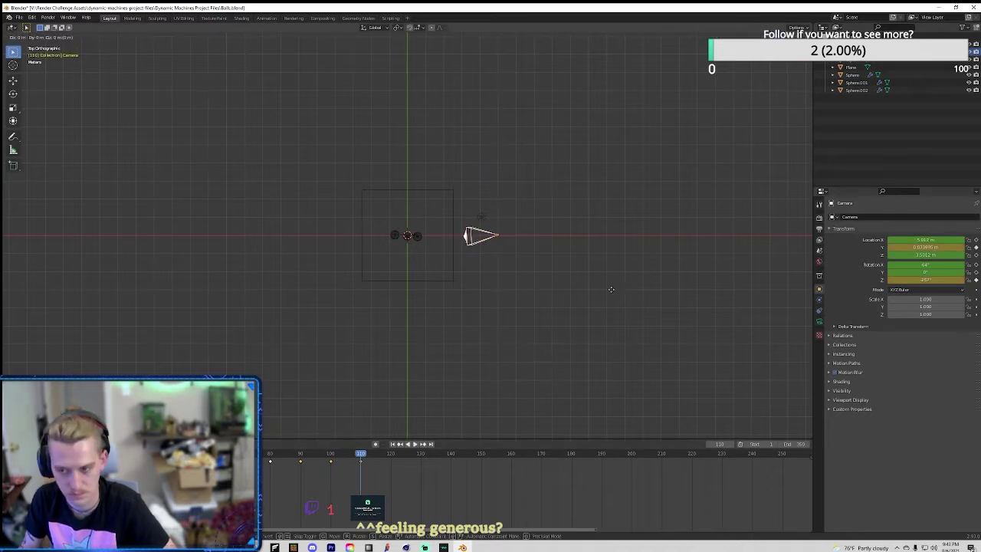
# Step: At frame 120, reposition the camera along Y and rotate it to face the spheres
pyautogui.press('Up')
pyautogui.press('g')
pyautogui.press('y')
pyautogui.click(577, 377)
pyautogui.press('r')
pyautogui.click(651, 342)
pyautogui.press('g')
pyautogui.press('x')
pyautogui.press('Escape')
pyautogui.press('r')
pyautogui.press('Escape')
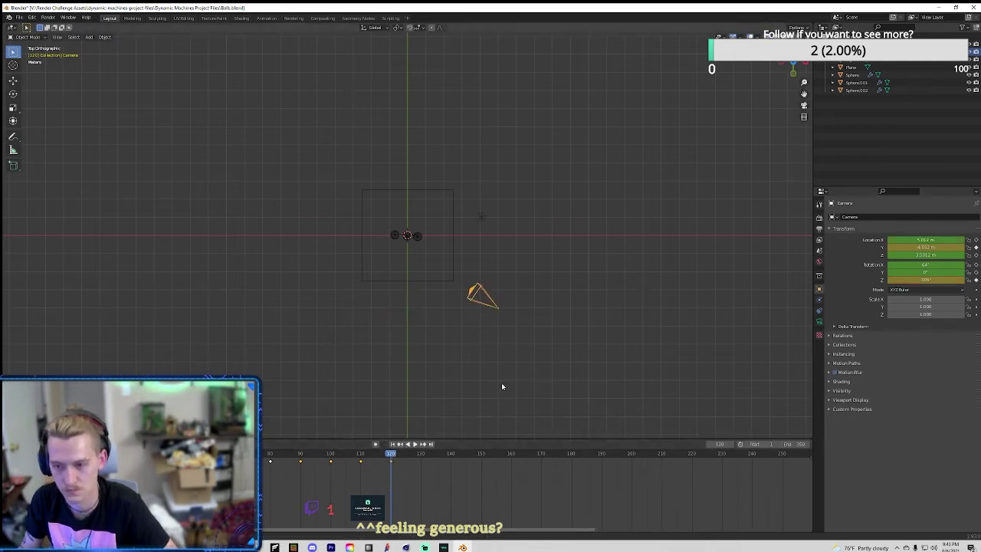
pyautogui.press('Up')
# Step: At frame 130, rotate and shift the camera along X, then play back through the camera
pyautogui.press('g')
pyautogui.press('r')
pyautogui.click(486, 407)
pyautogui.press('g')
pyautogui.press('x')
pyautogui.click(414, 407)
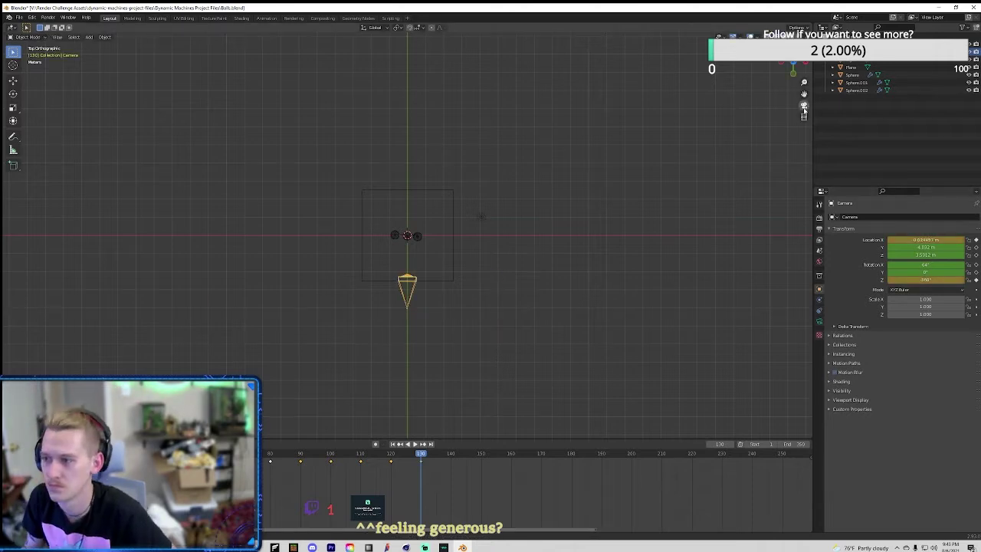
pyautogui.press('KP_0')
pyautogui.press('space')
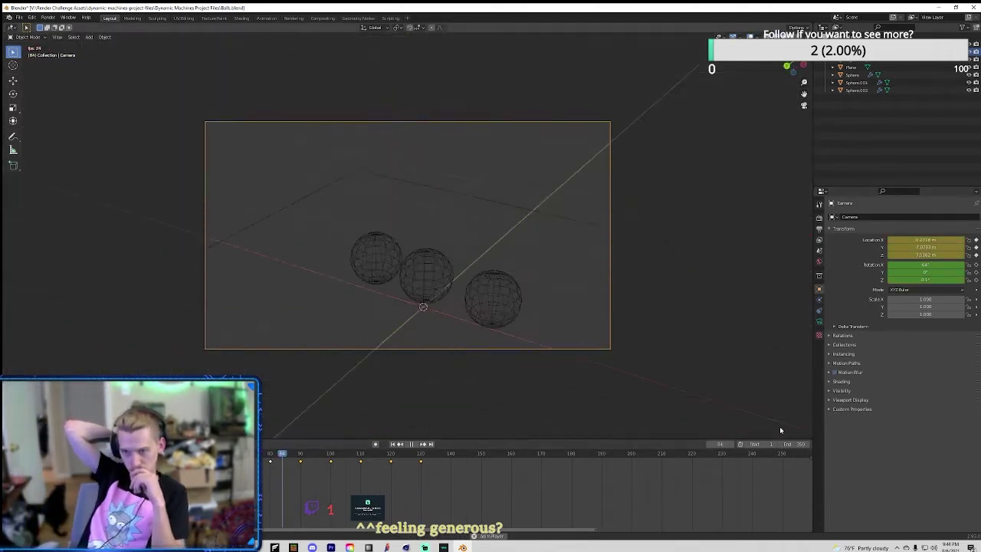
# Step: Scrub to frames 100–110 and replay the camera animation with the camera deselected
pyautogui.press('space')
pyautogui.click(330, 482)
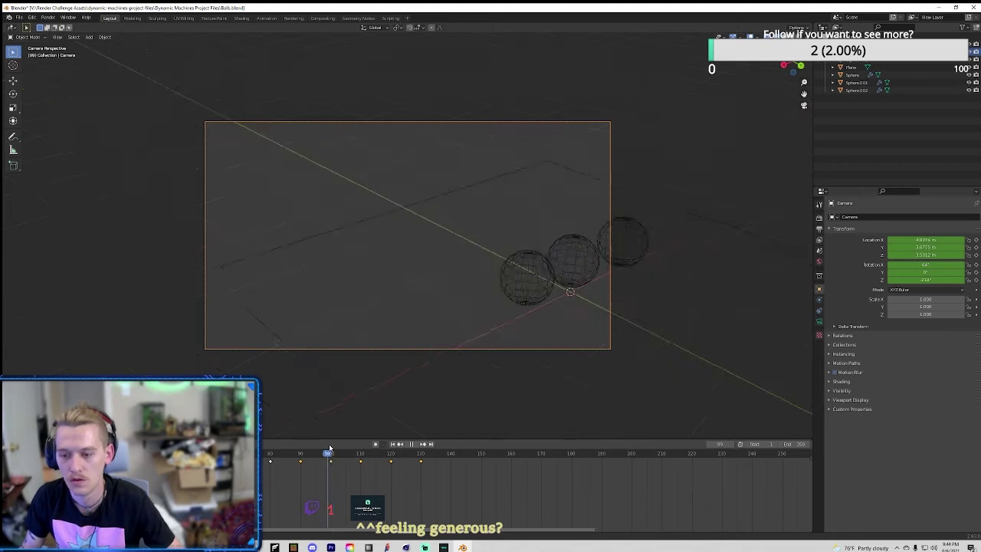
pyautogui.moveTo(331, 463); pyautogui.dragTo(361, 463)
pyautogui.press('space')
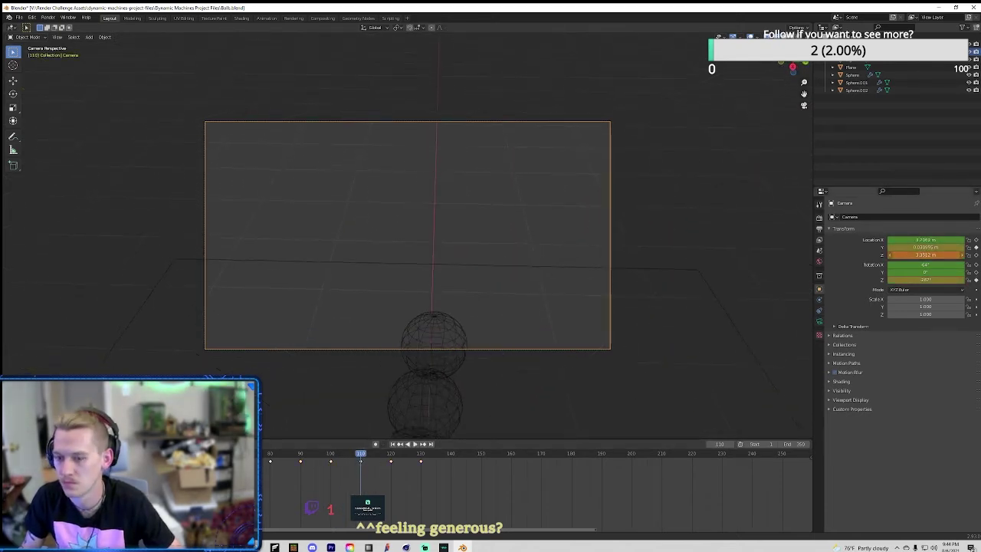
pyautogui.press('space')
pyautogui.click(540, 302)
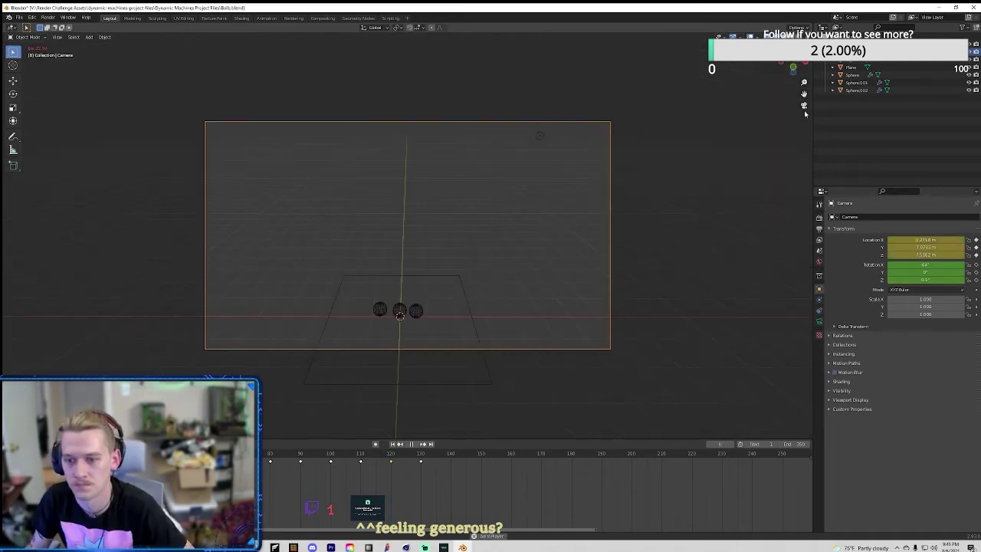
pyautogui.press('space')
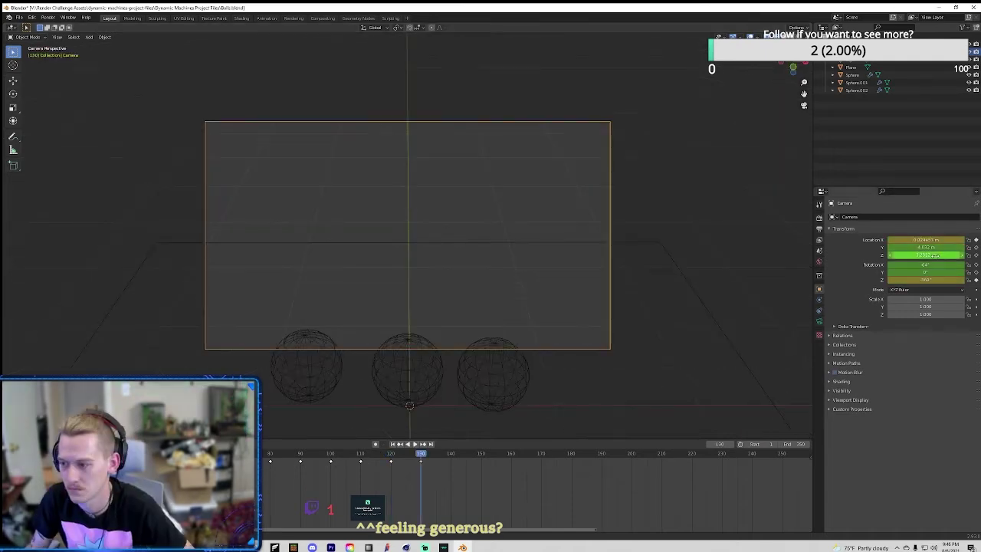
pyautogui.press('space')
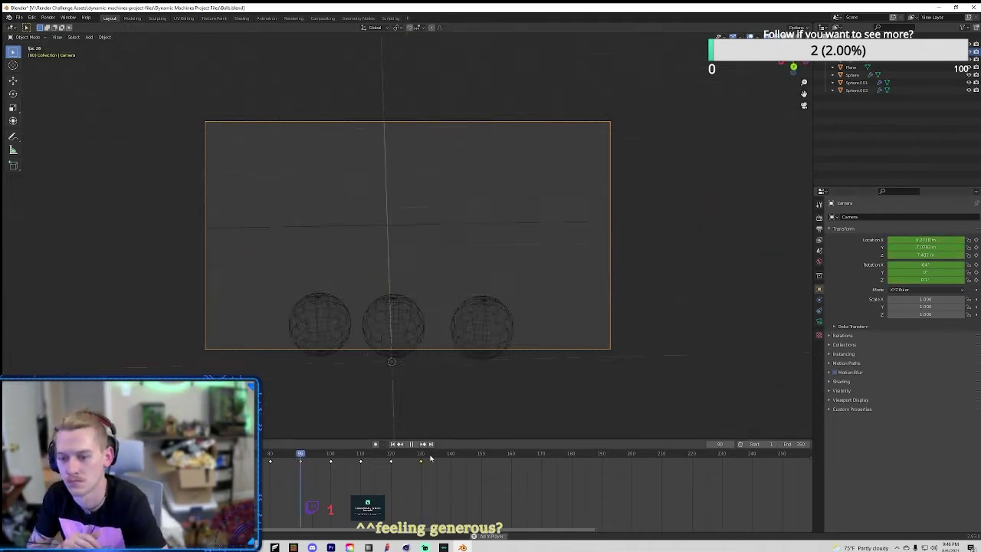
pyautogui.press('space')
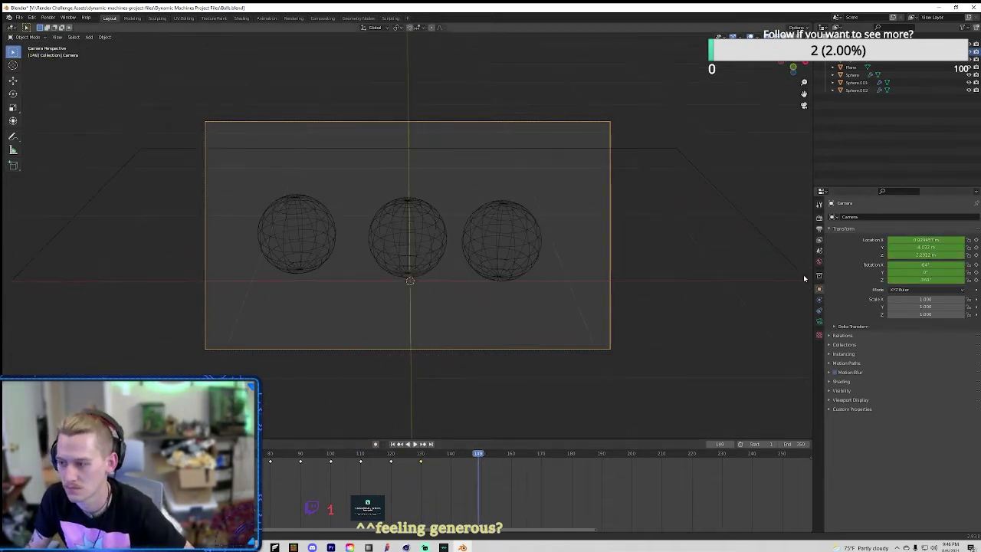
# Step: In the camera's lens settings at frame 160, key the focal length at about 33 mm
pyautogui.click(819, 321)
pyautogui.press('Right')
pyautogui.press('Right')
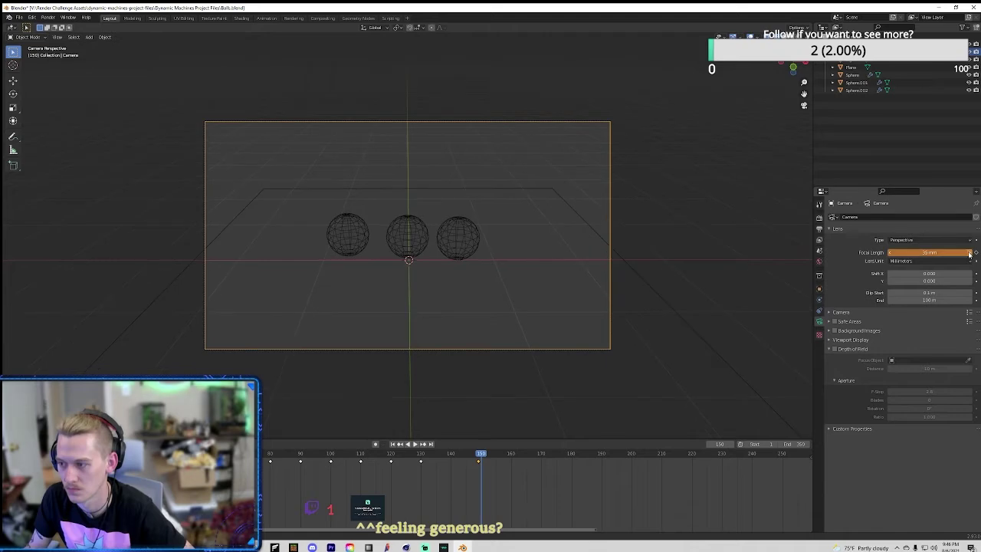
pyautogui.press('space')
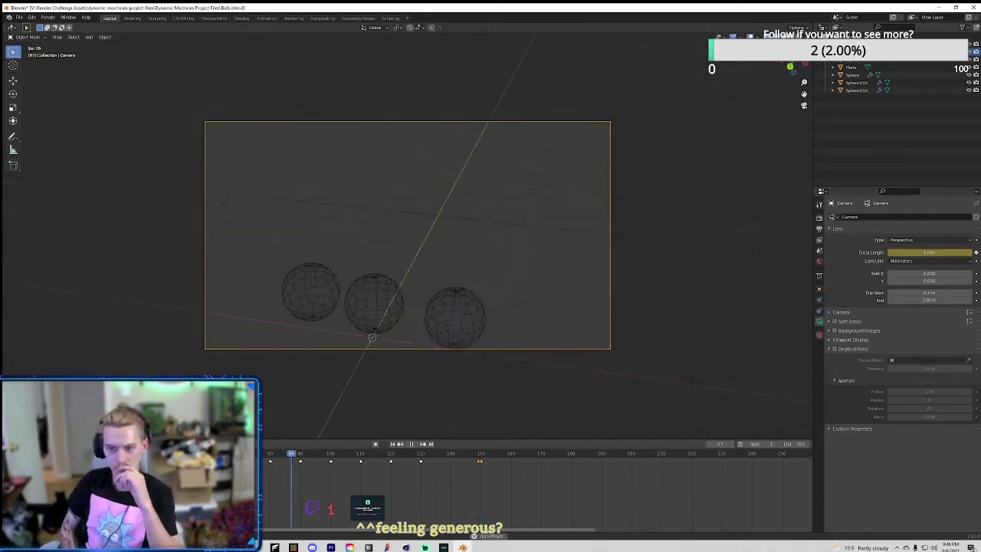
pyautogui.press('space')
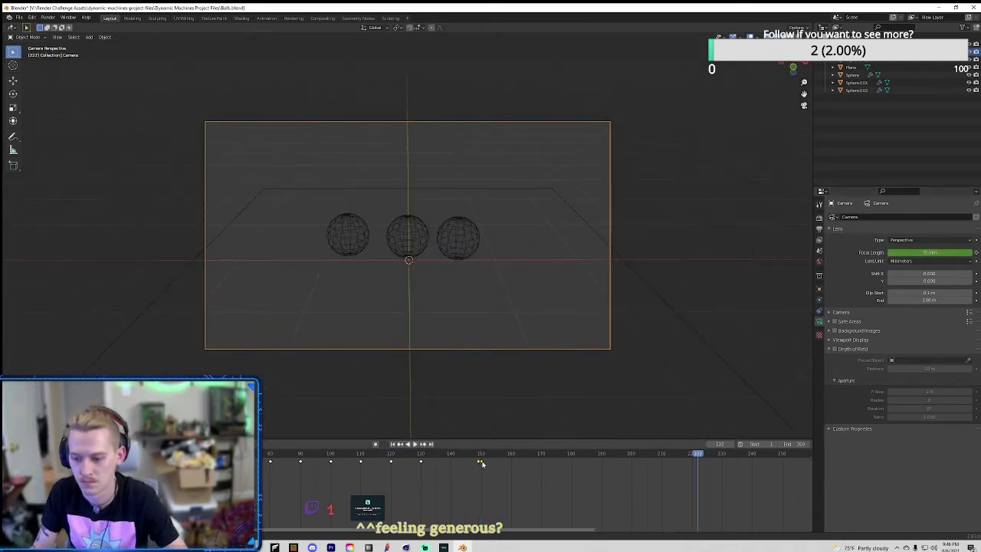
pyautogui.moveTo(468, 458); pyautogui.dragTo(511, 456)
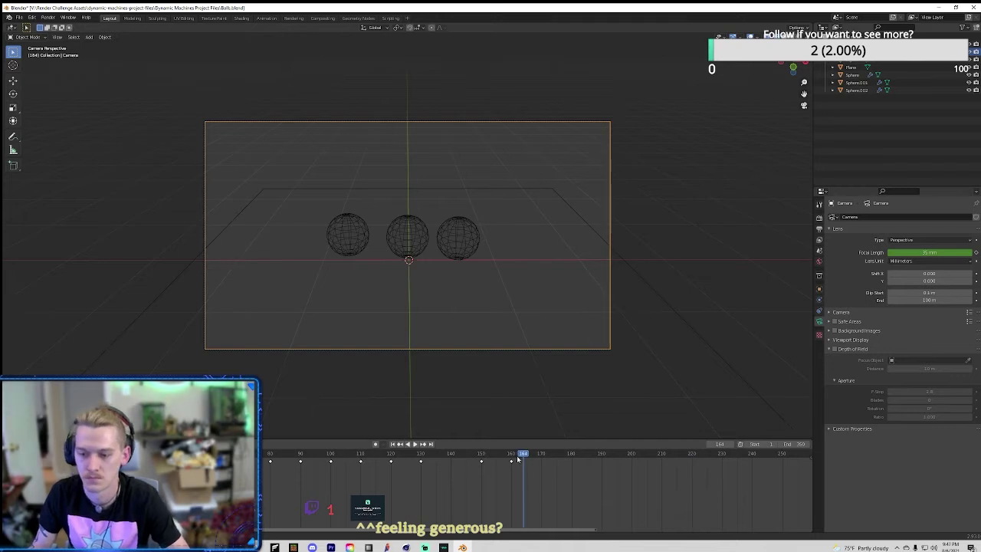
pyautogui.moveTo(890, 255); pyautogui.dragTo(890, 255)
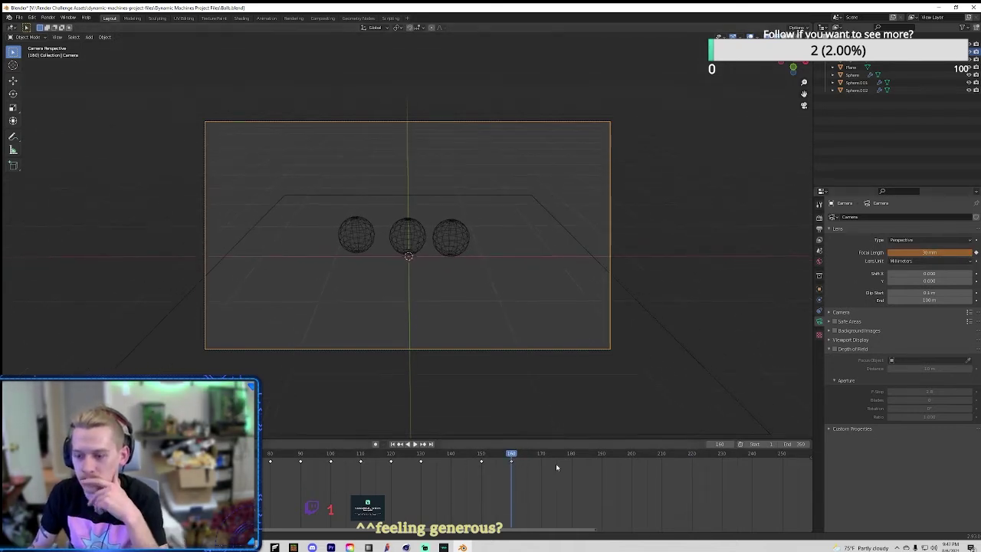
pyautogui.click(407, 242)
# Step: At frame 170, raise the left sphere along Z and keyframe its location
pyautogui.click(371, 241)
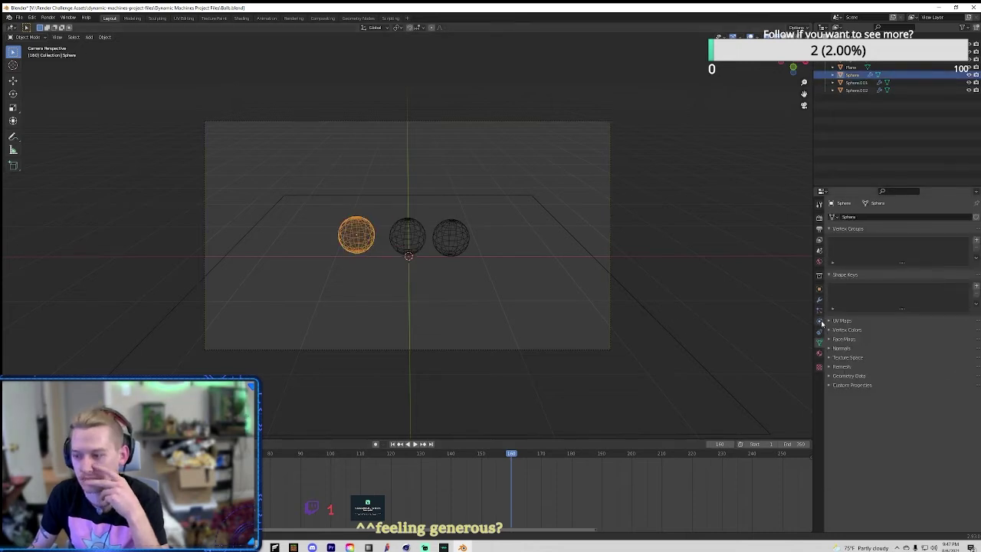
pyautogui.click(820, 289)
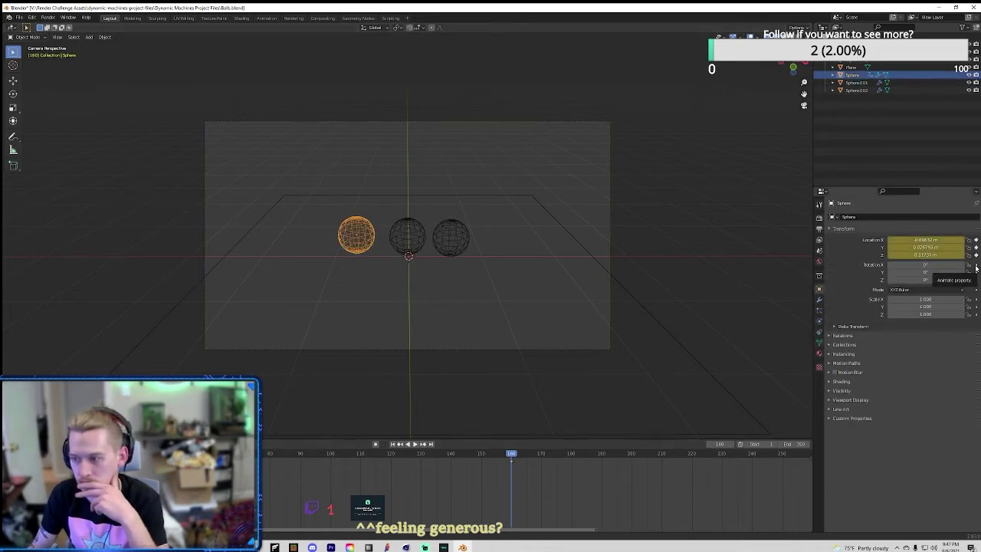
pyautogui.press('space')
pyautogui.moveTo(574, 454); pyautogui.dragTo(542, 455)
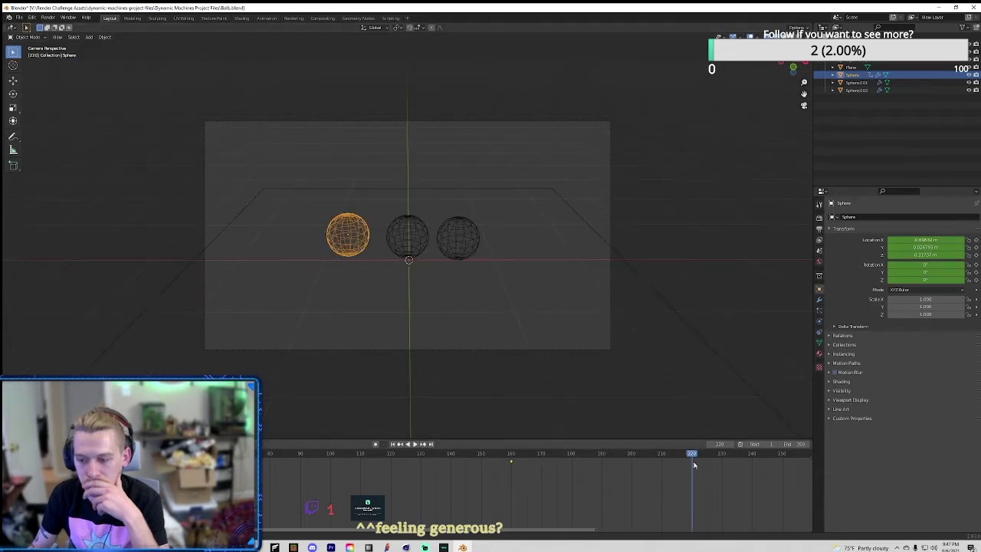
pyautogui.scroll(-3, 693, 460)
pyautogui.press('g')
pyautogui.press('z')
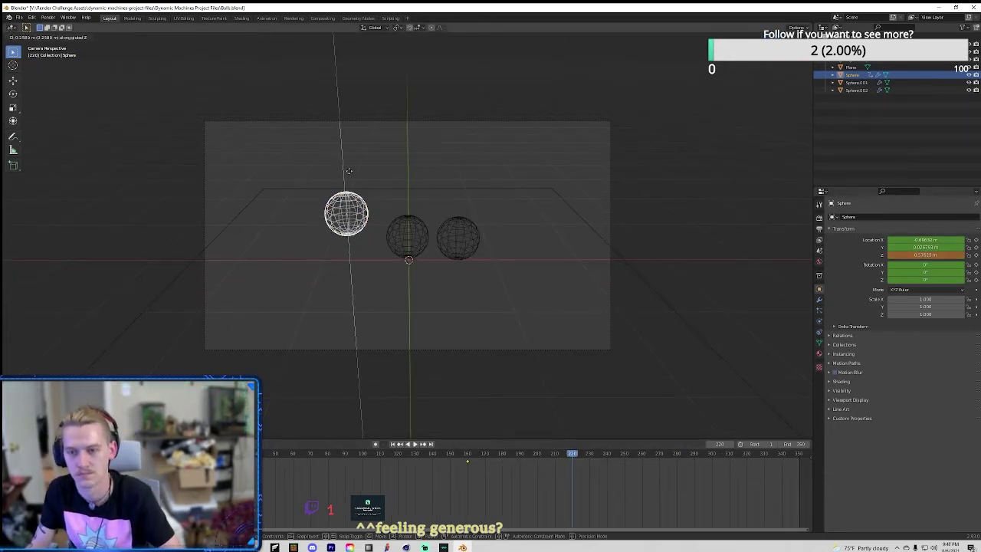
pyautogui.click(346, 58)
pyautogui.click(468, 456)
pyautogui.press('space')
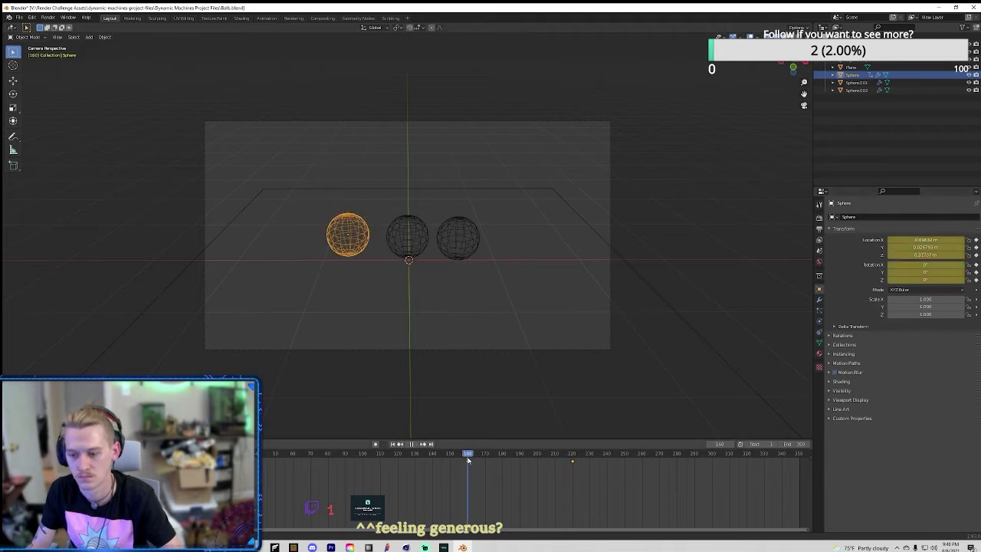
# Step: At frame 190, slide the middle sphere left along X and keyframe its location
pyautogui.click(407, 236)
pyautogui.moveTo(468, 454); pyautogui.dragTo(520, 455)
pyautogui.press('space')
# Step: Keyframe the right sphere moving toward the camera along Y from frame 190 to 220, then open Preferences
pyautogui.press('space')
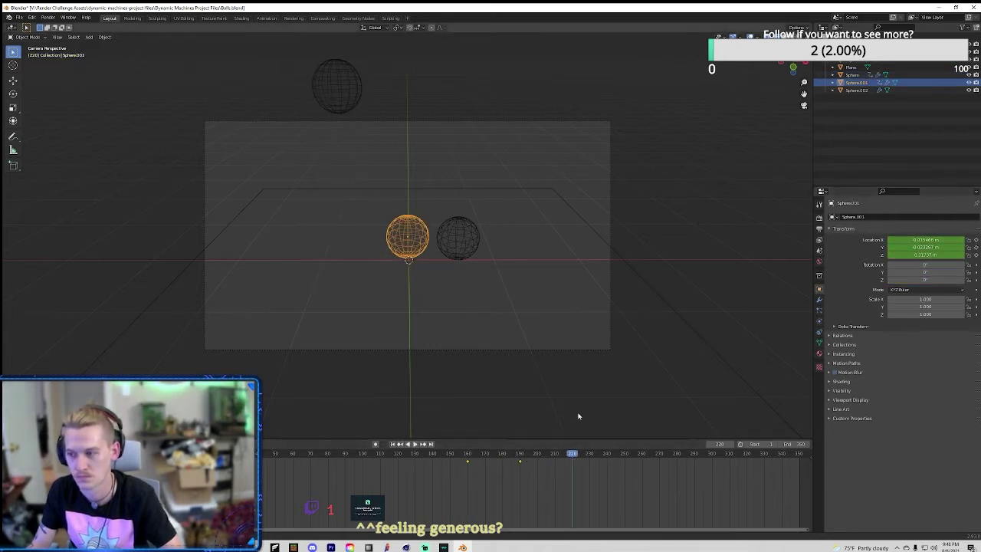
pyautogui.press('g')
pyautogui.press('x')
pyautogui.click(975, 241)
pyautogui.moveTo(572, 453)
pyautogui.mouseDown()
pyautogui.moveTo(464, 453)
pyautogui.moveTo(520, 453)
pyautogui.mouseUp()
pyautogui.click(454, 245)
pyautogui.click(976, 240)
pyautogui.press('space')
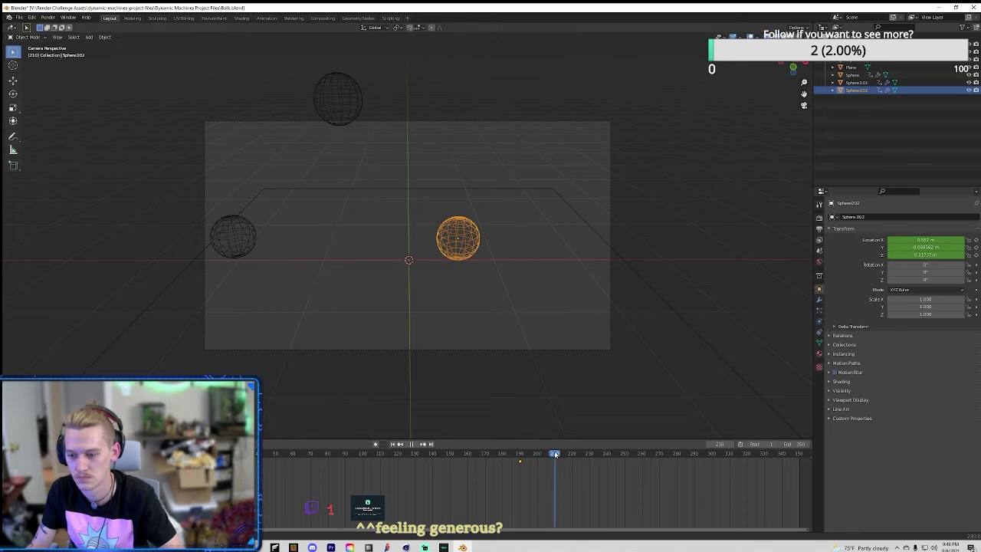
pyautogui.moveTo(574, 453)
pyautogui.mouseDown()
pyautogui.moveTo(557, 455)
pyautogui.moveTo(572, 453)
pyautogui.mouseUp()
pyautogui.press('g')
pyautogui.press('y')
pyautogui.click(762, 275)
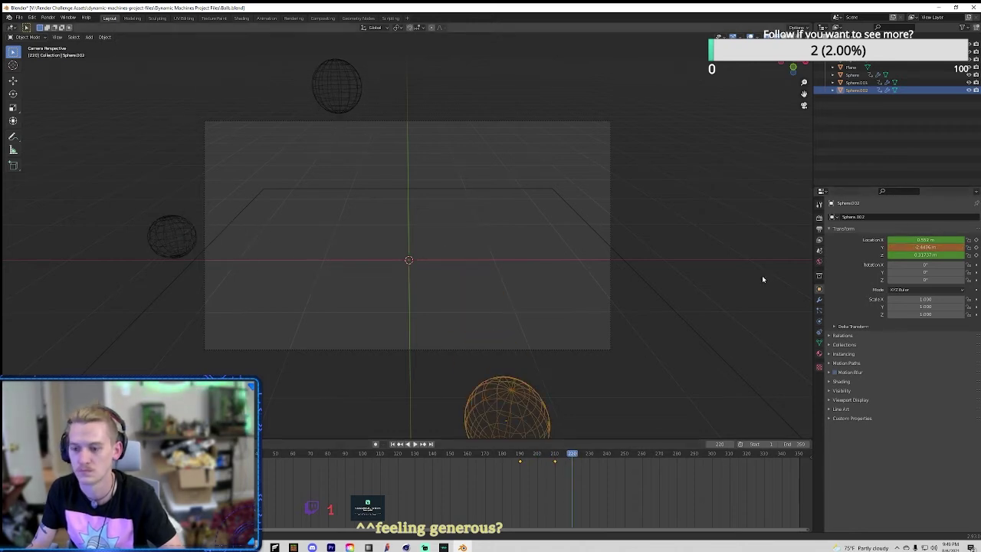
pyautogui.click(976, 246)
pyautogui.press('space')
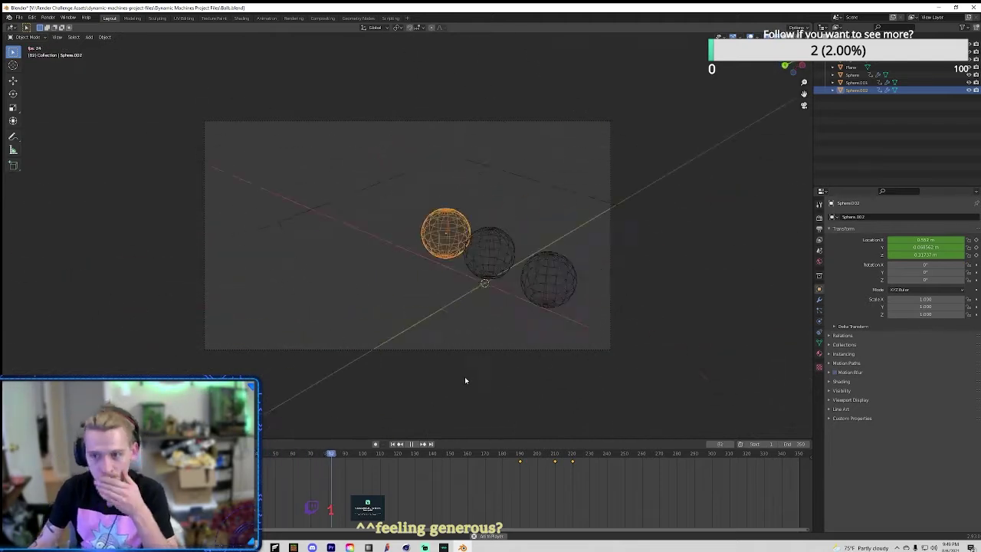
pyautogui.click(646, 454)
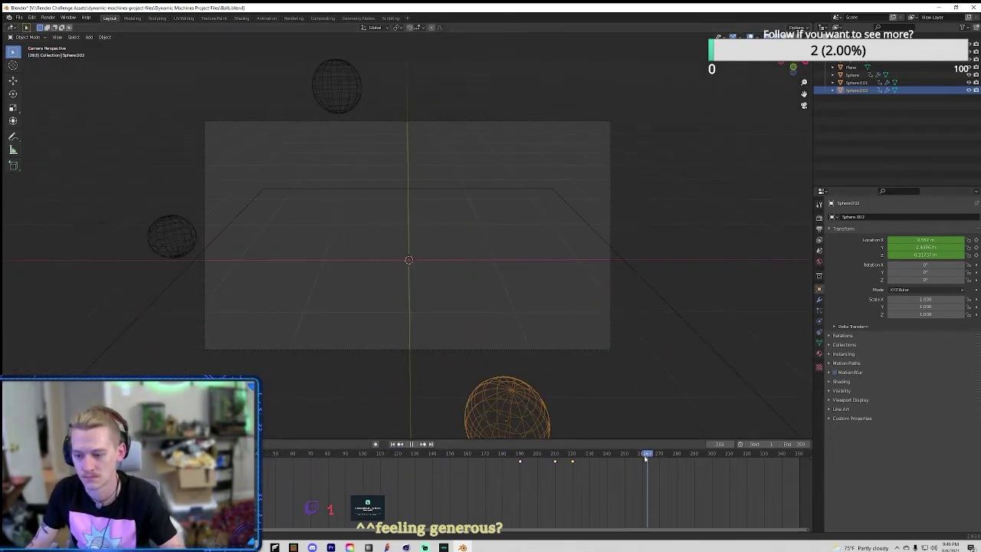
pyautogui.click(656, 370)
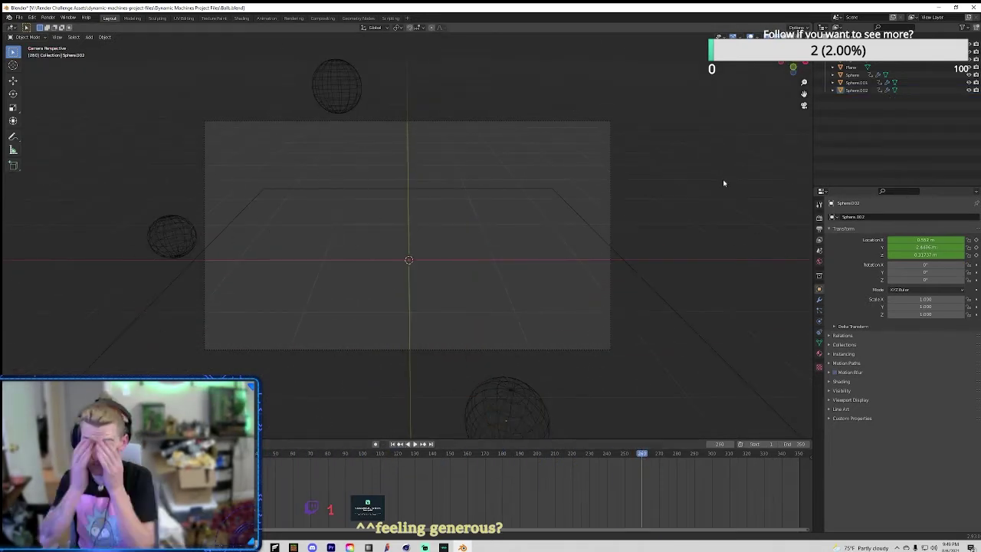
pyautogui.click(32, 17)
pyautogui.click(46, 158)
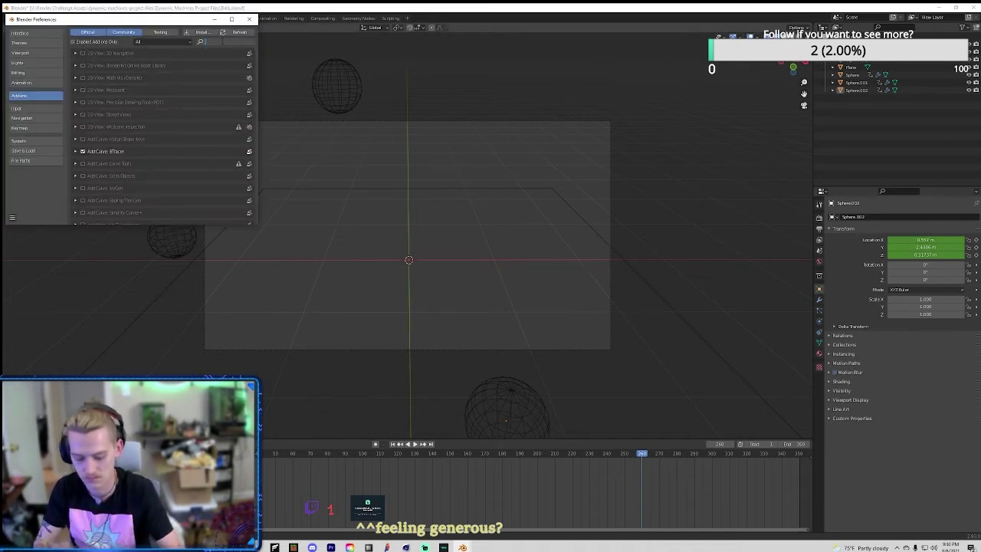
pyautogui.write('imag')
pyautogui.press('BackSpace')
pyautogui.press('BackSpace')
pyautogui.press('BackSpace')
pyautogui.write('mod')
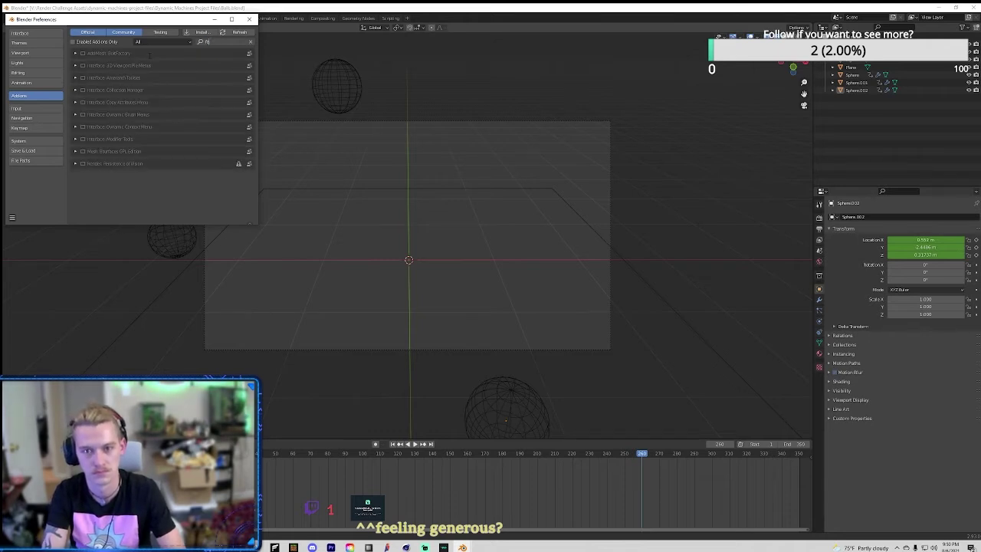
pyautogui.click(20, 52)
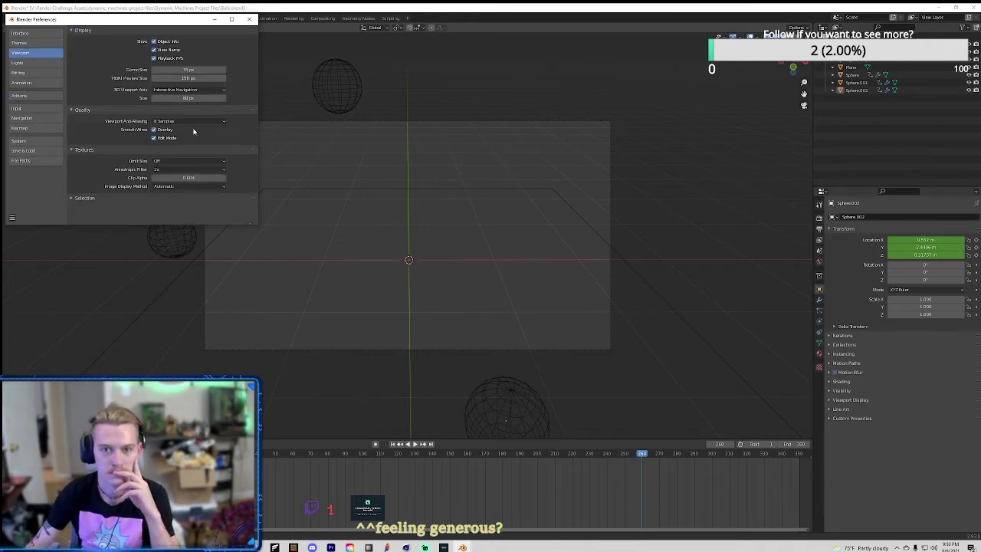
pyautogui.click(19, 33)
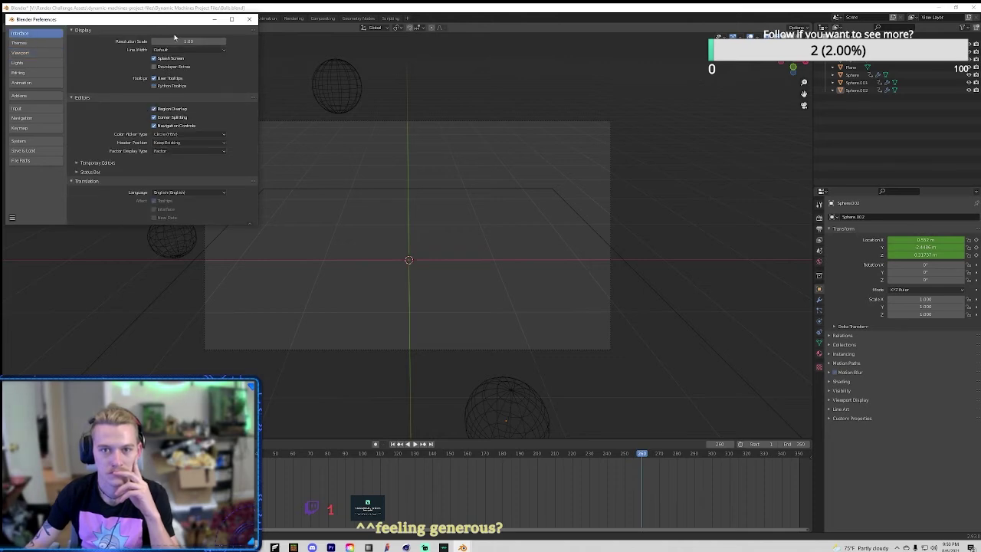
pyautogui.click(17, 141)
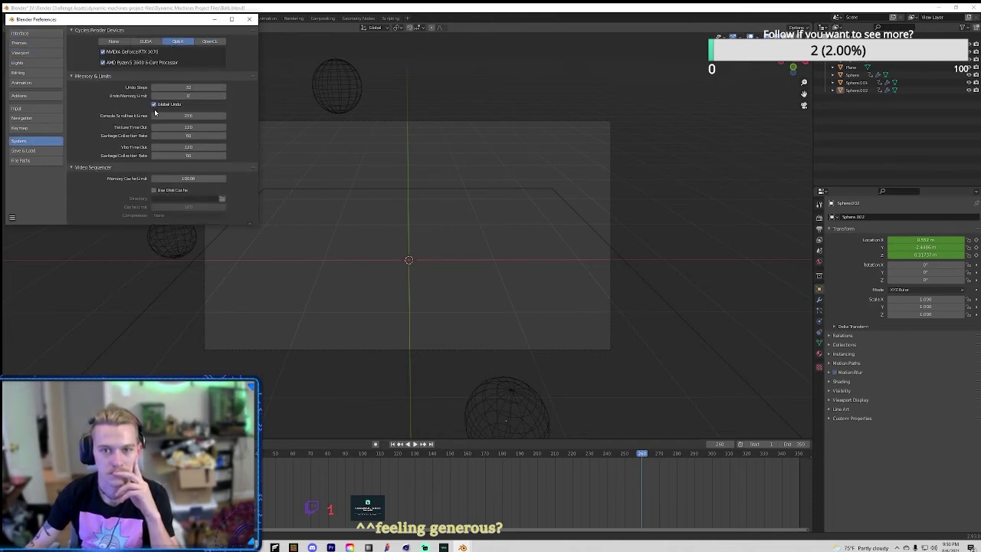
pyautogui.scroll(-1, 203, 169)
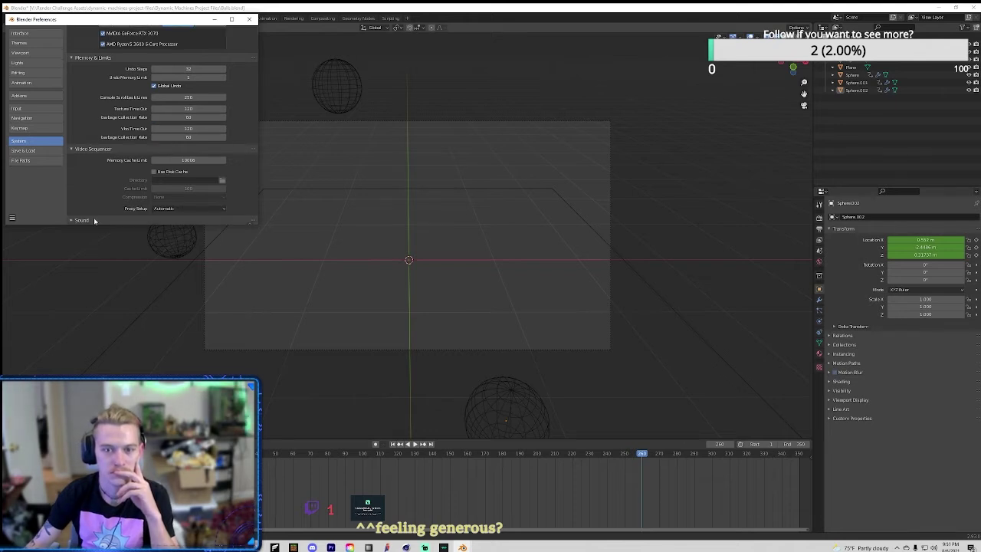
pyautogui.scroll(-3, 153, 191)
pyautogui.scroll(3, 153, 192)
pyautogui.click(23, 151)
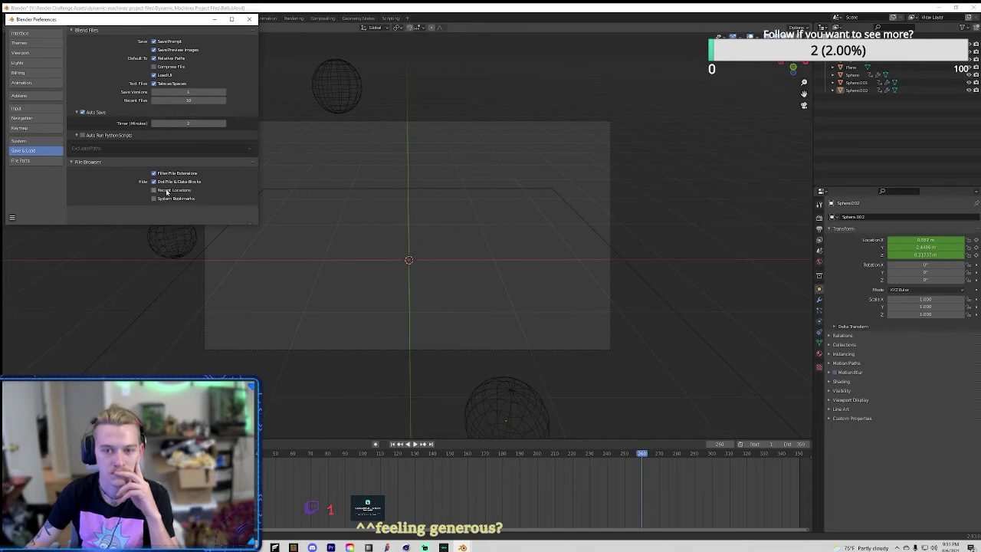
pyautogui.click(23, 141)
pyautogui.click(38, 109)
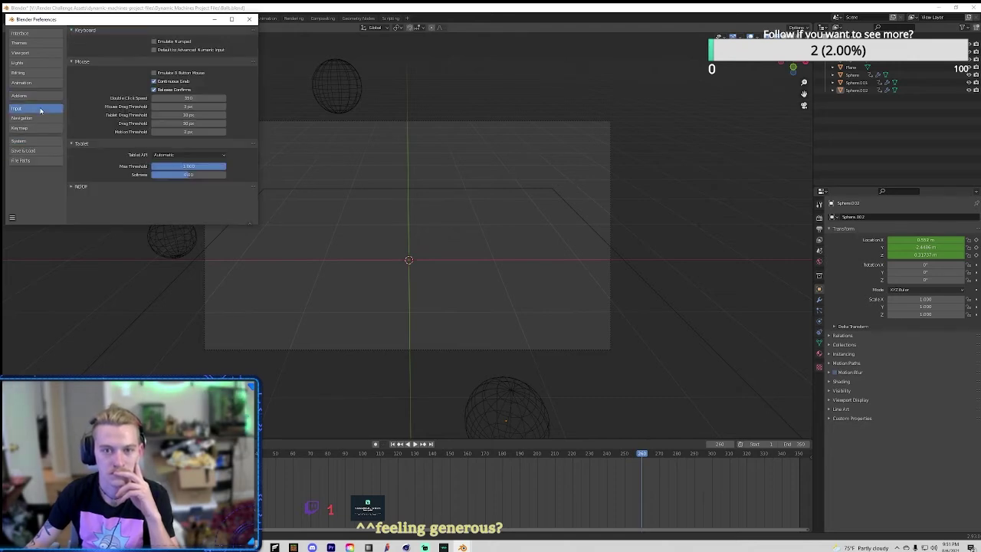
pyautogui.click(40, 119)
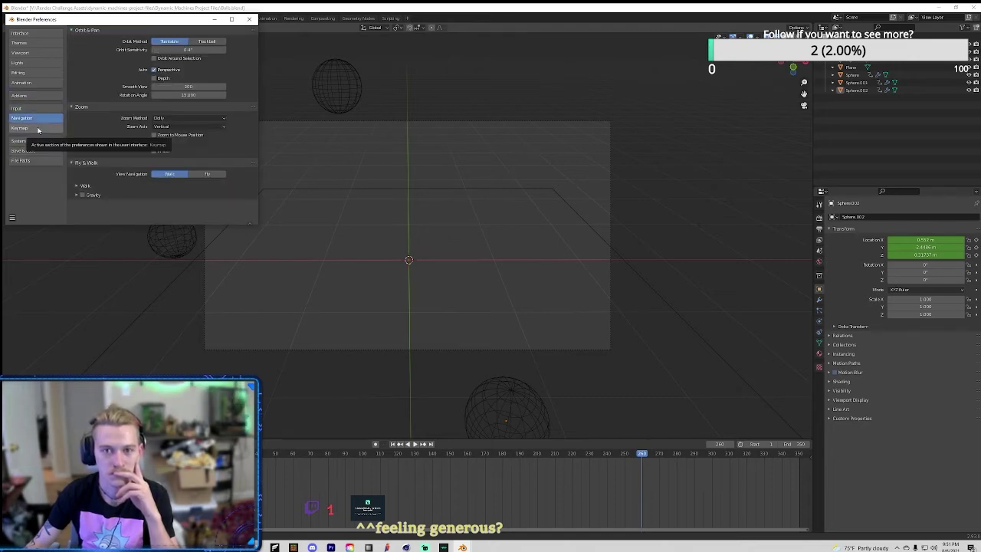
pyautogui.click(38, 128)
pyautogui.click(249, 18)
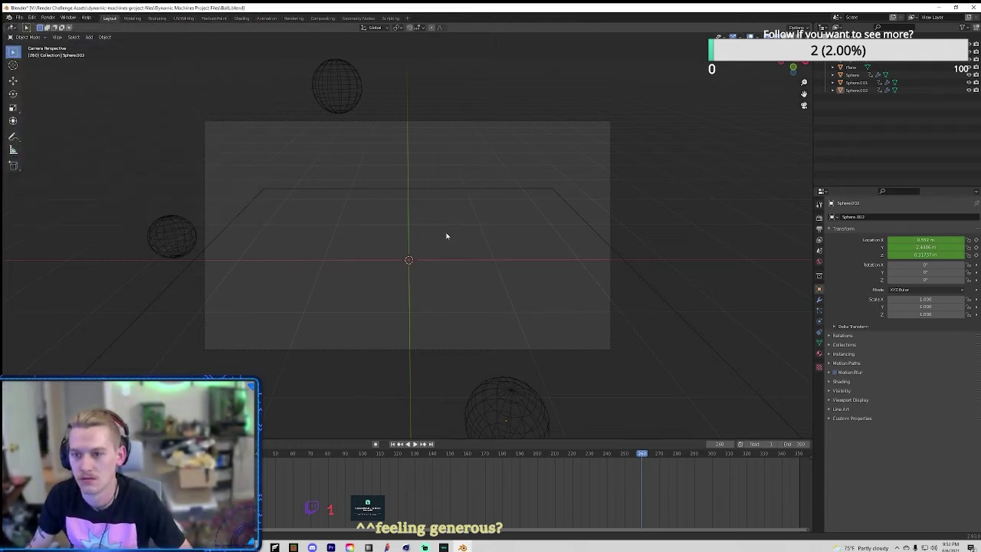
# Step: Add a Suzanne monkey head and raise it along Z to about 5.9283 m
pyautogui.press('KP_7')
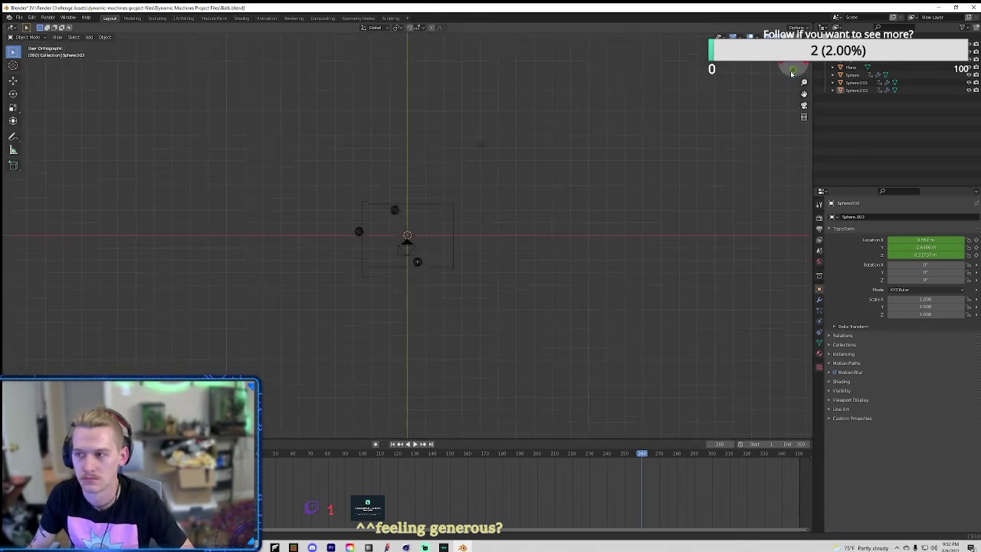
pyautogui.moveTo(792, 74); pyautogui.dragTo(641, 235)
pyautogui.hotkey('shift', 'a')
pyautogui.click(702, 337)
pyautogui.press('g')
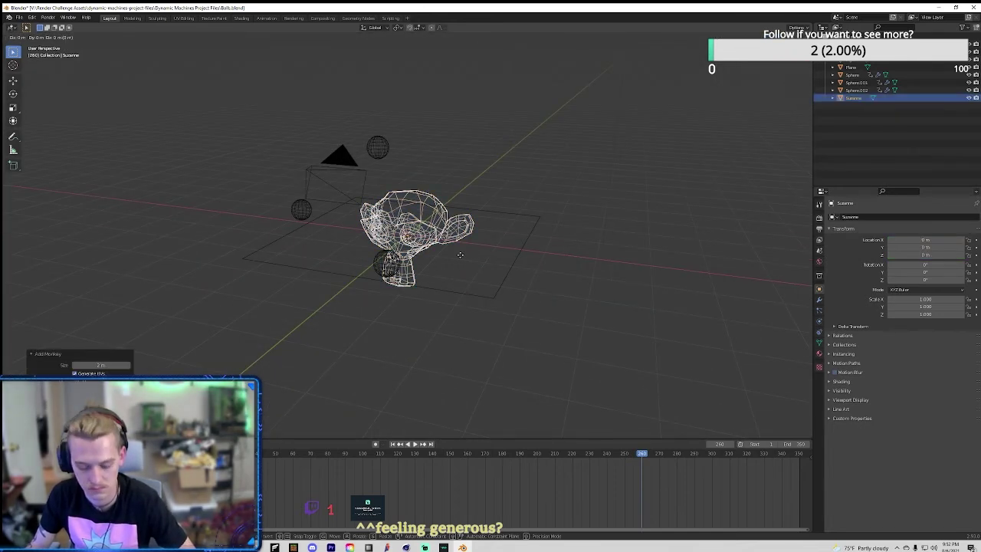
pyautogui.press('z')
pyautogui.click(406, 376)
# Step: Frame Suzanne, enter Edit Mode with all geometry deselected, and bring up the Delete menu
pyautogui.press('KP_Decimal')
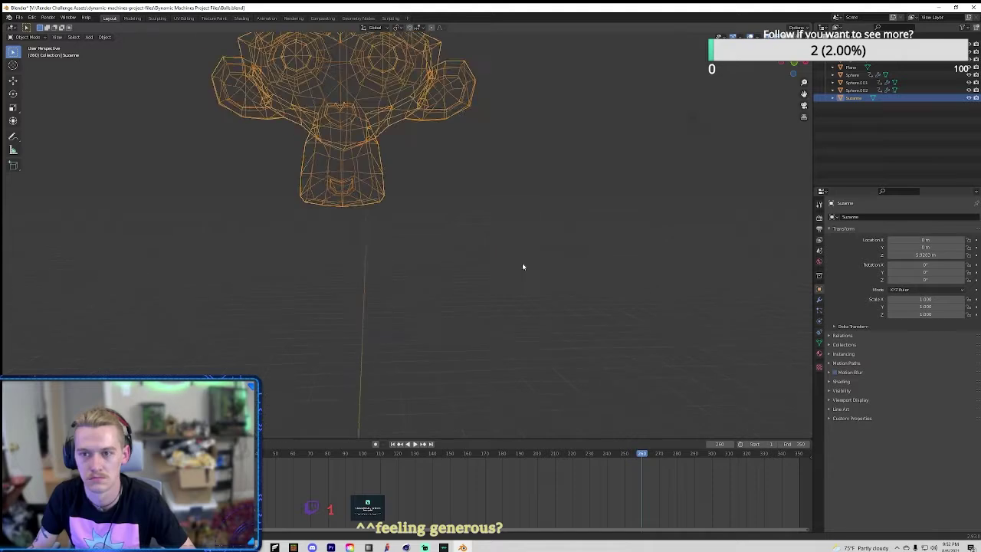
pyautogui.click(523, 266)
pyautogui.press('Tab')
pyautogui.hotkey('alt', 'a')
pyautogui.press('x')
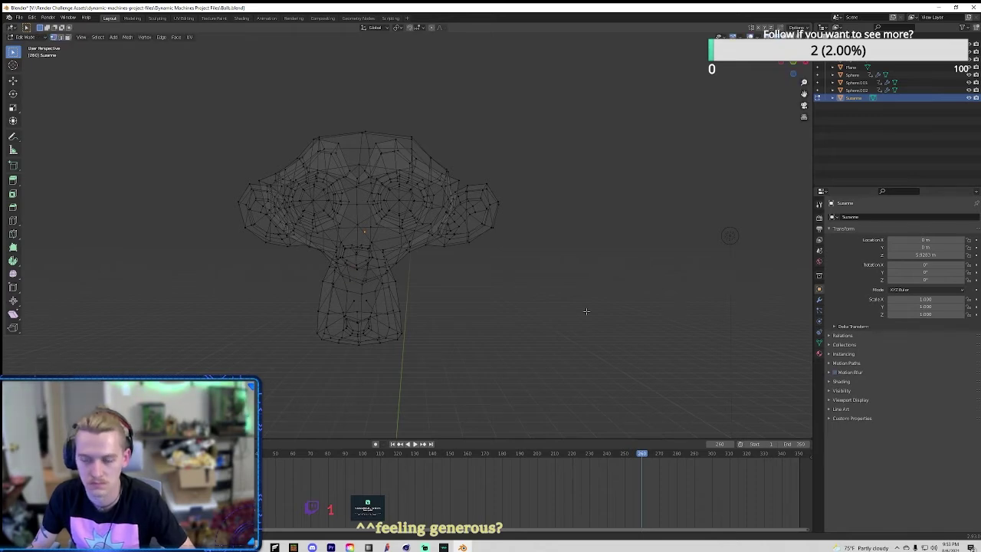
# Step: Add a Solidify modifier to Suzanne (0.02 m thickness, offset −1.00)
pyautogui.press('Tab')
pyautogui.click(819, 320)
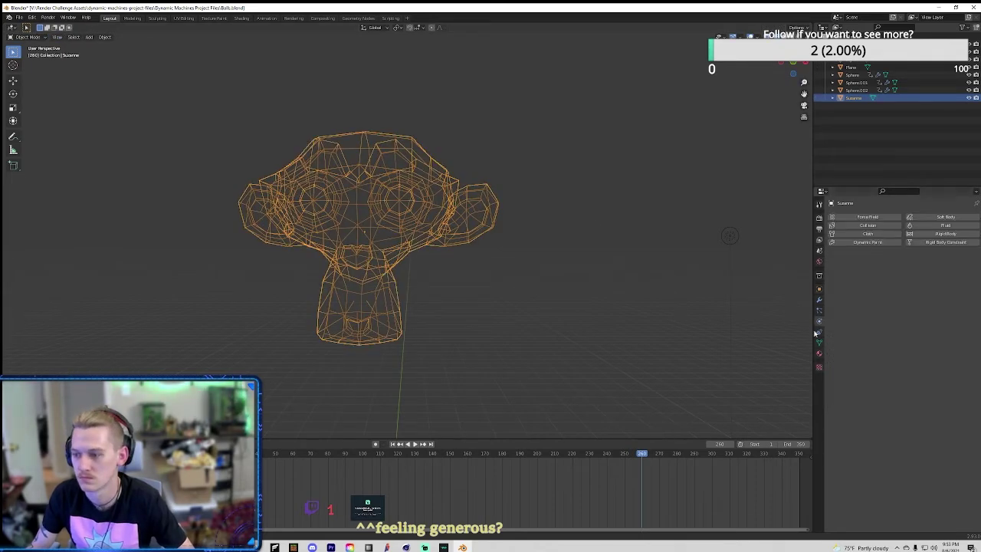
pyautogui.click(819, 299)
pyautogui.click(897, 217)
pyautogui.click(828, 352)
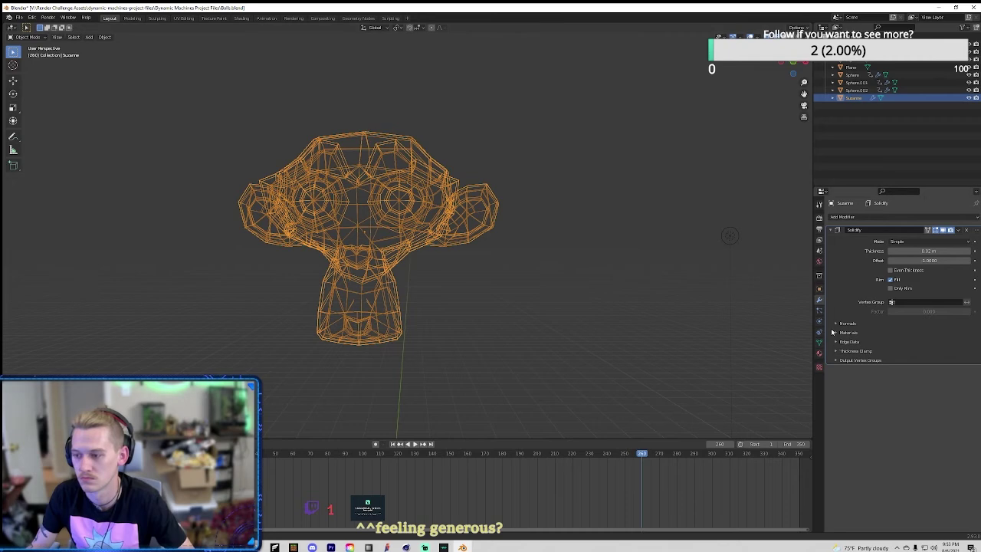
pyautogui.click(848, 332)
pyautogui.click(848, 331)
# Step: Inspect Suzanne's mesh in Edit Mode, toggling wireframe and solid shading, then return to Object Mode
pyautogui.press('Tab')
pyautogui.moveTo(615, 257); pyautogui.dragTo(531, 254, button='middle')
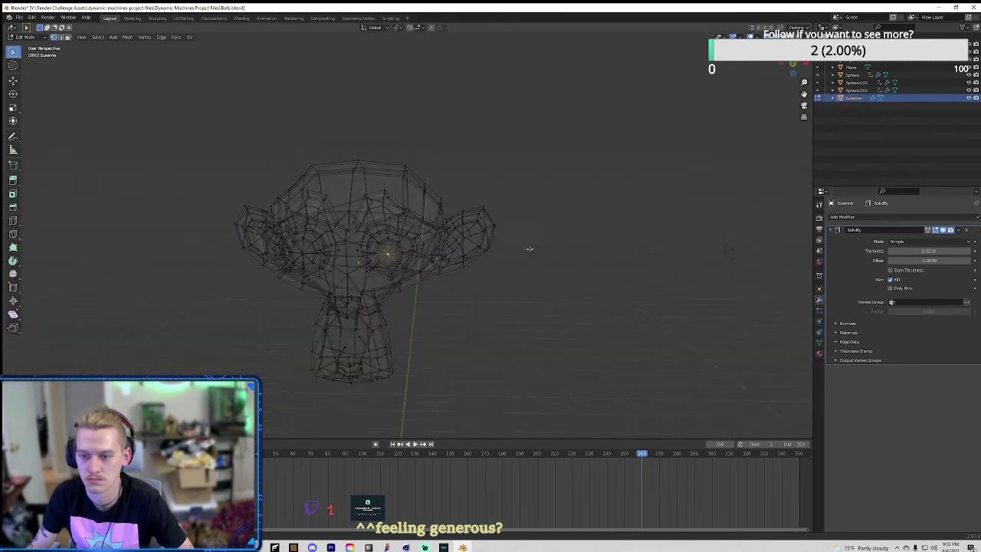
pyautogui.hotkey('shift', 'z')
pyautogui.moveTo(554, 322)
pyautogui.mouseDown(button='middle')
pyautogui.moveTo(558, 334)
pyautogui.moveTo(537, 314)
pyautogui.mouseUp(button='middle')
pyautogui.hotkey('shift', 'z')
pyautogui.moveTo(414, 312)
pyautogui.mouseDown(button='middle')
pyautogui.moveTo(514, 302)
pyautogui.moveTo(494, 302)
pyautogui.moveTo(537, 366)
pyautogui.moveTo(572, 360)
pyautogui.moveTo(399, 357)
pyautogui.mouseUp(button='middle')
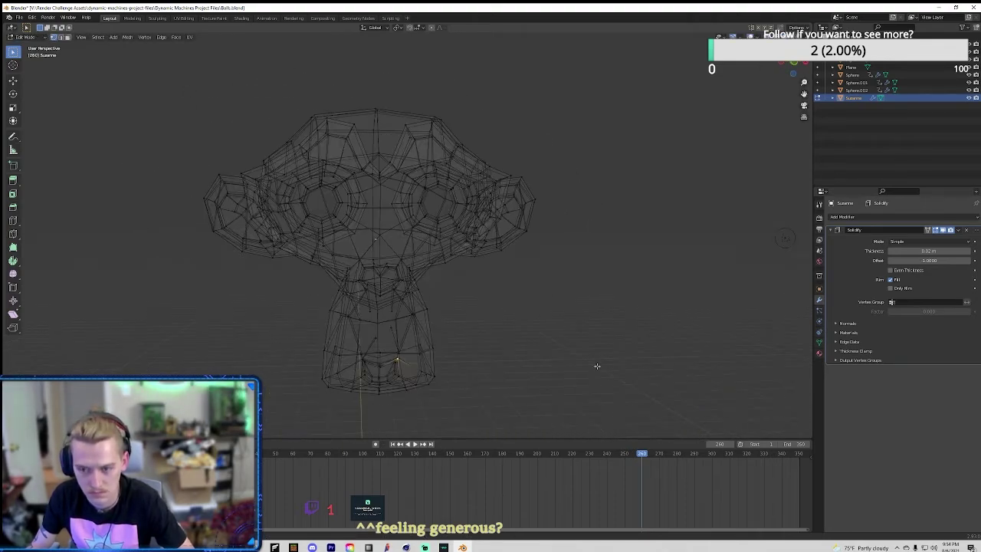
pyautogui.press('g')
pyautogui.moveTo(548, 347)
pyautogui.mouseDown(button='middle')
pyautogui.moveTo(532, 293)
pyautogui.moveTo(393, 366)
pyautogui.mouseUp(button='middle')
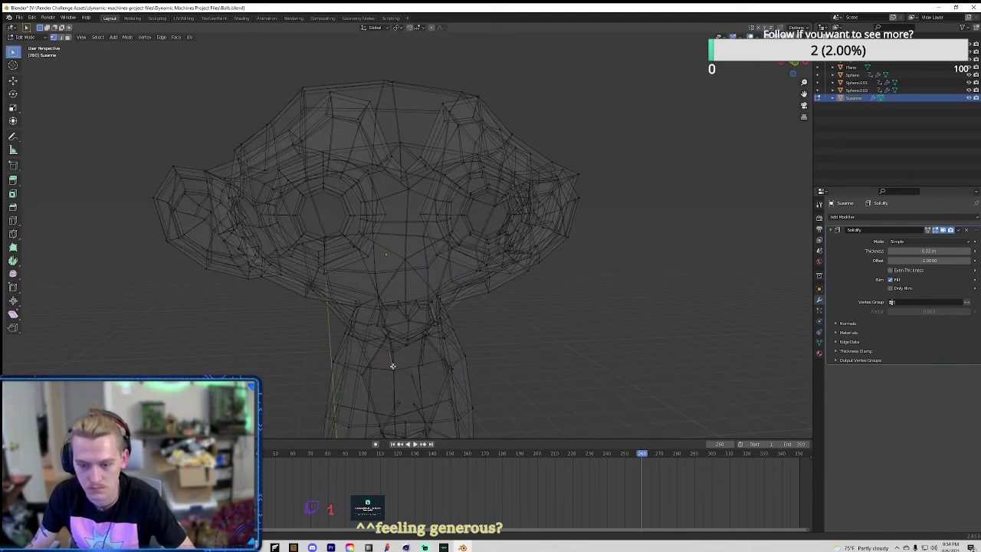
pyautogui.hotkey('shift', 'z')
pyautogui.scroll(-5, 571, 330)
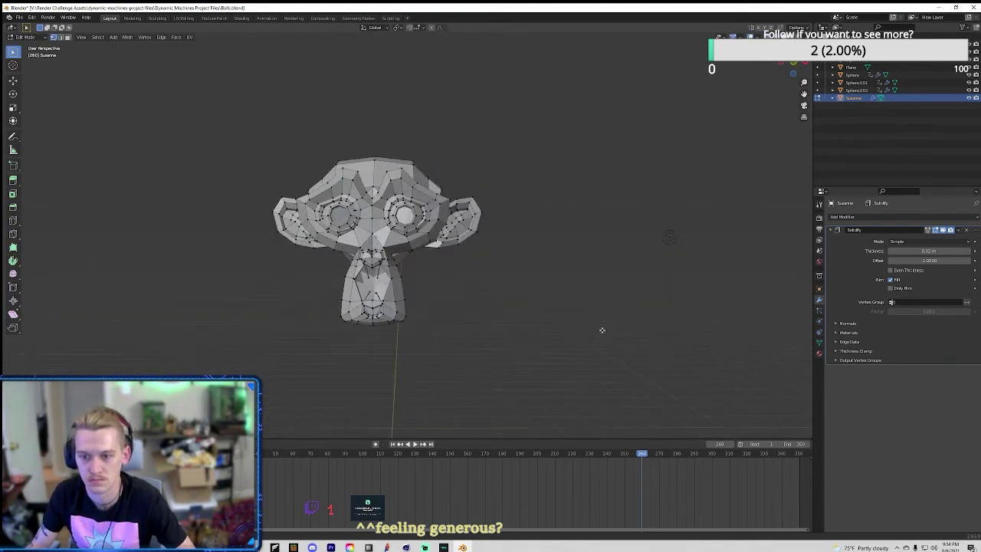
pyautogui.press('Tab')
# Step: Save the project as Balls.blend and switch to the Shading workspace
pyautogui.click(381, 218)
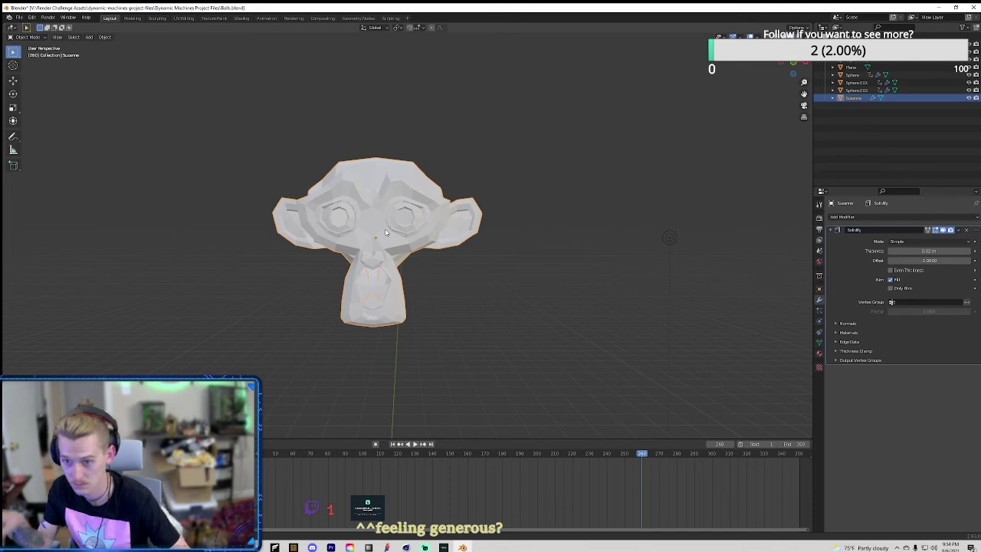
pyautogui.click(19, 17)
pyautogui.click(34, 82)
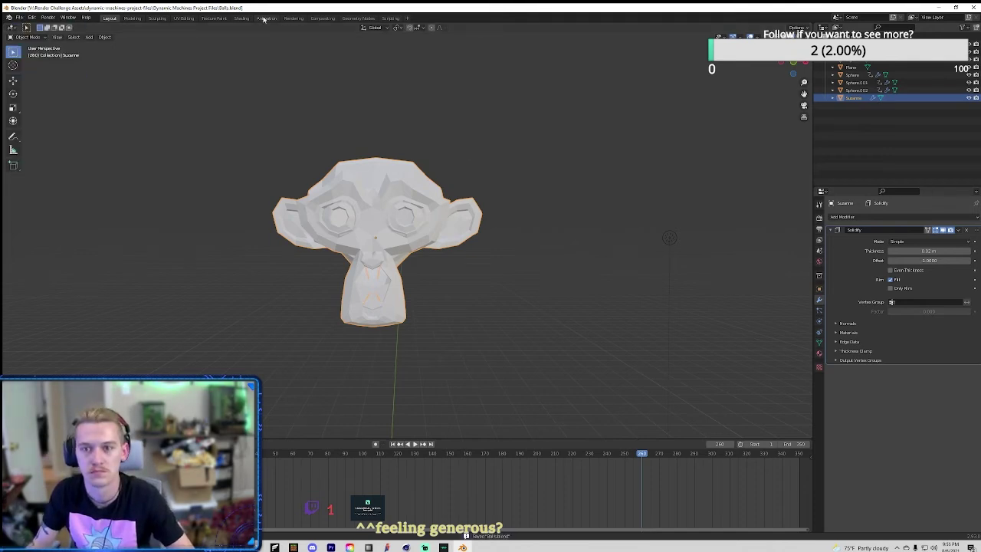
pyautogui.click(242, 17)
# Step: Create a new material with Metallic 1.000 and connect a Principled Hair BSDF with Roughness 0.218
pyautogui.press('KP_Decimal')
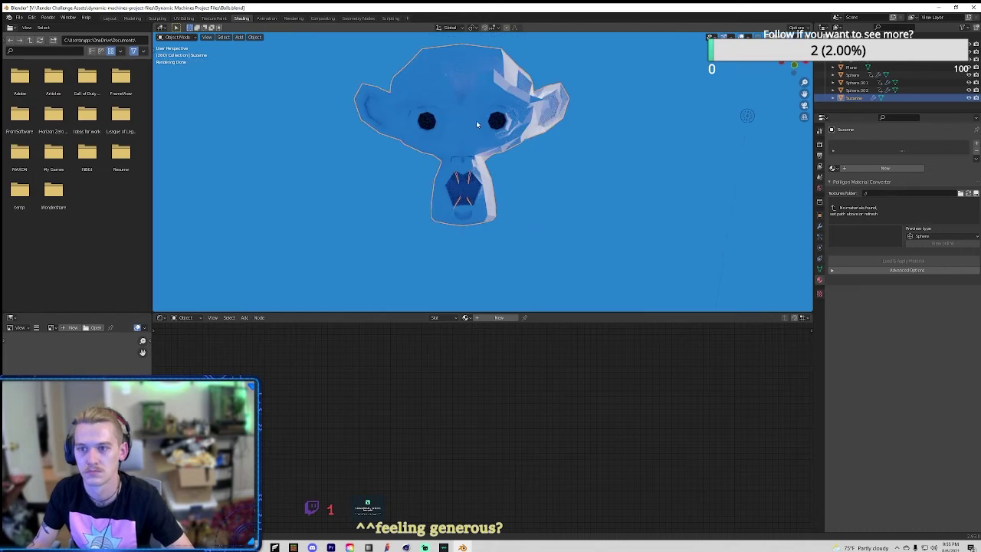
pyautogui.click(499, 318)
pyautogui.moveTo(437, 398); pyautogui.dragTo(457, 419)
pyautogui.hotkey('shift', 'a')
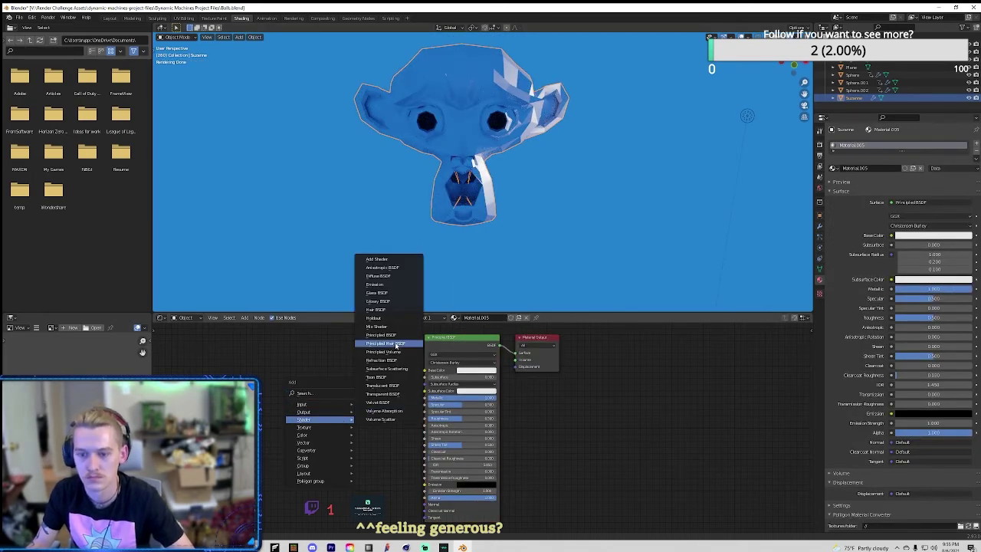
pyautogui.click(411, 345)
pyautogui.moveTo(414, 358); pyautogui.dragTo(515, 352)
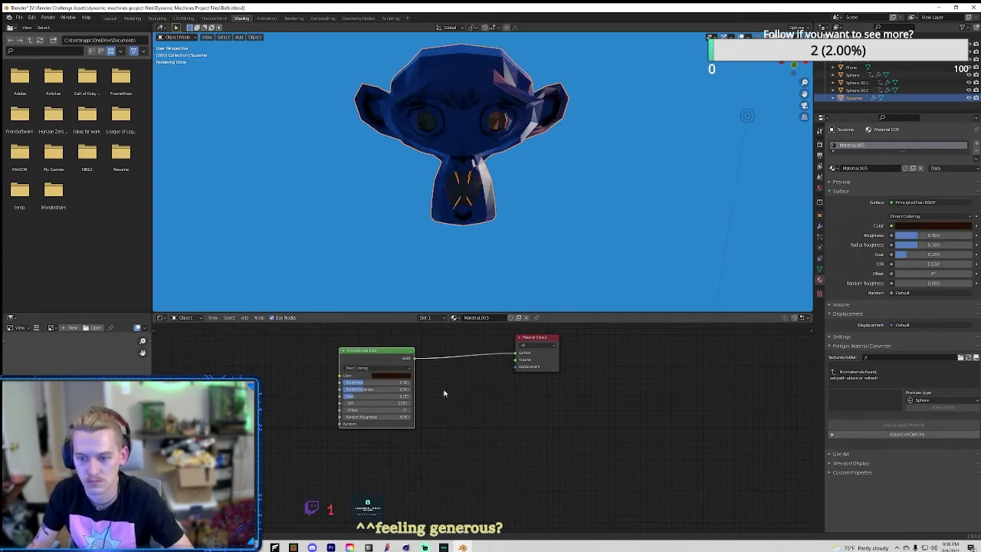
pyautogui.moveTo(381, 423); pyautogui.dragTo(424, 420)
pyautogui.moveTo(407, 388); pyautogui.dragTo(394, 388)
pyautogui.scroll(4, 565, 115)
pyautogui.scroll(2, 565, 208)
pyautogui.scroll(2, 565, 208)
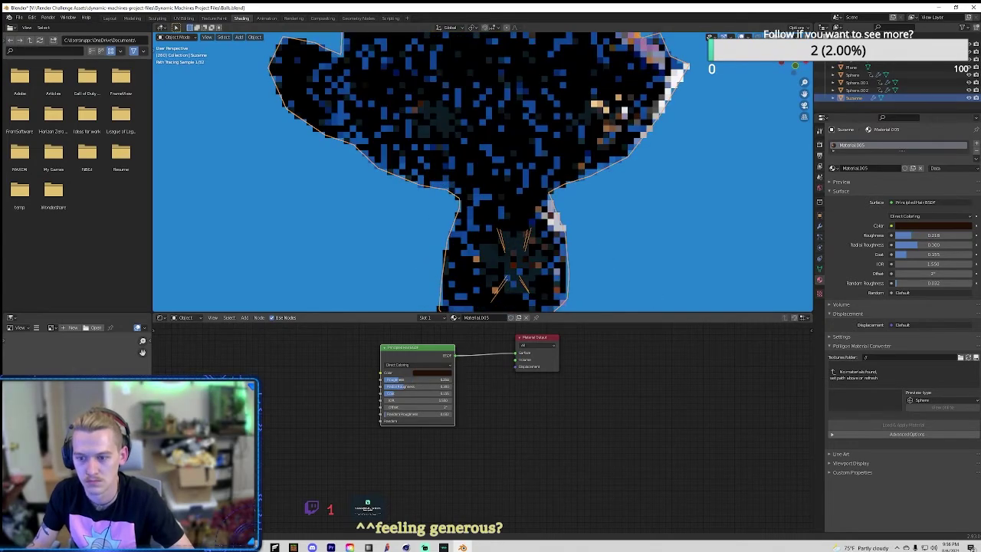
# Step: Try Melanin Concentration, then Absorption Coefficient hair colouring, then delete the hair shader node
pyautogui.moveTo(582, 230); pyautogui.dragTo(644, 233, button='middle')
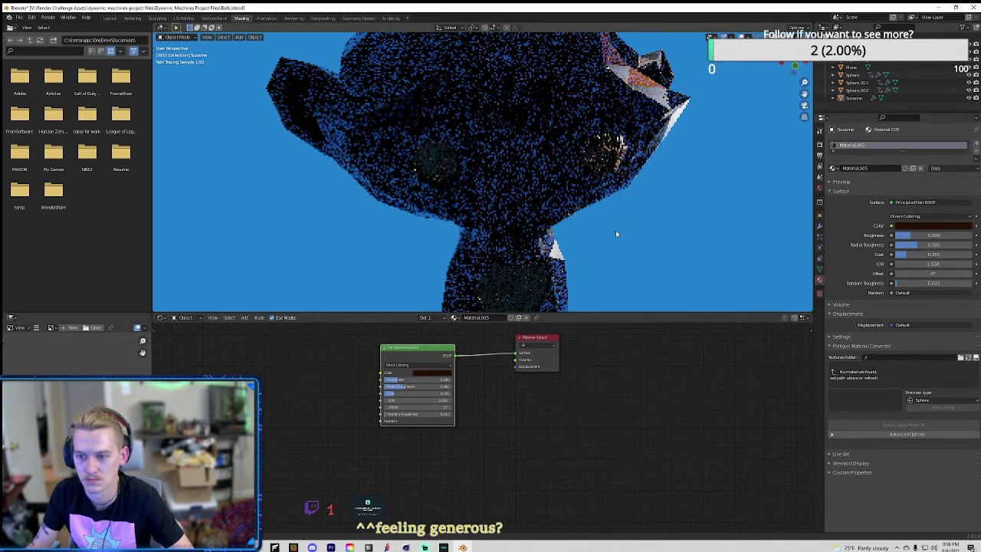
pyautogui.click(485, 217)
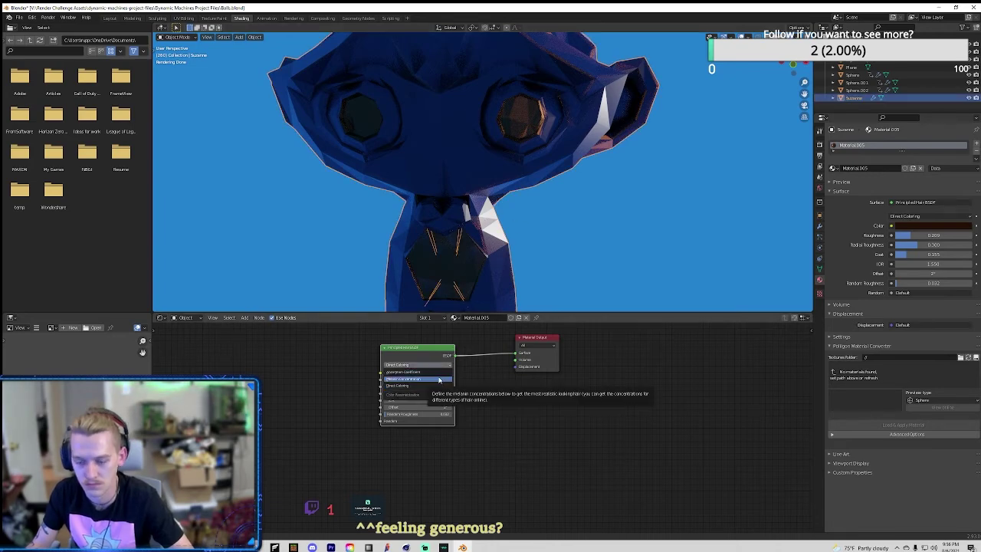
pyautogui.click(440, 381)
pyautogui.click(596, 248)
pyautogui.click(425, 365)
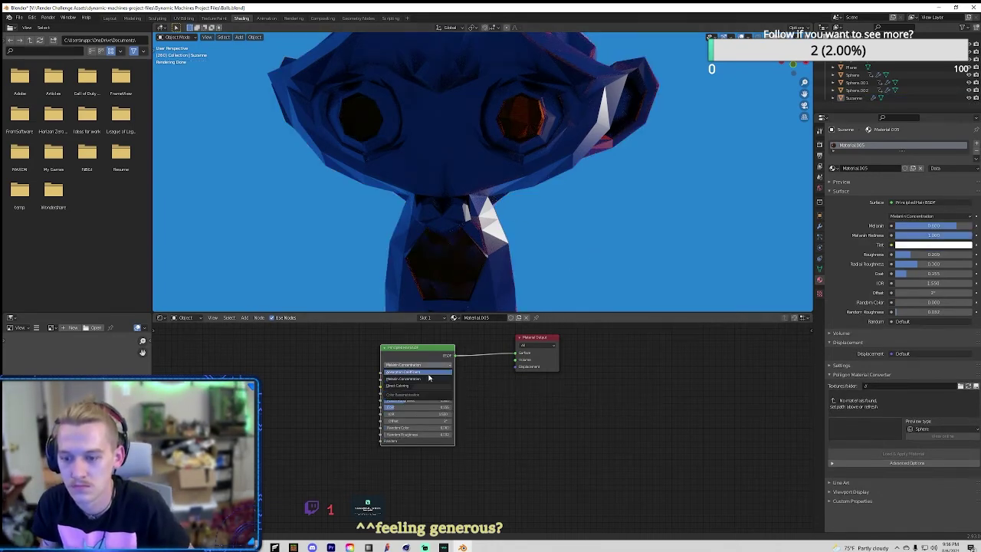
pyautogui.click(429, 378)
pyautogui.scroll(-5, 583, 203)
pyautogui.scroll(3, 552, 274)
pyautogui.scroll(4, 468, 103)
pyautogui.scroll(-5, 468, 103)
pyautogui.press('x')
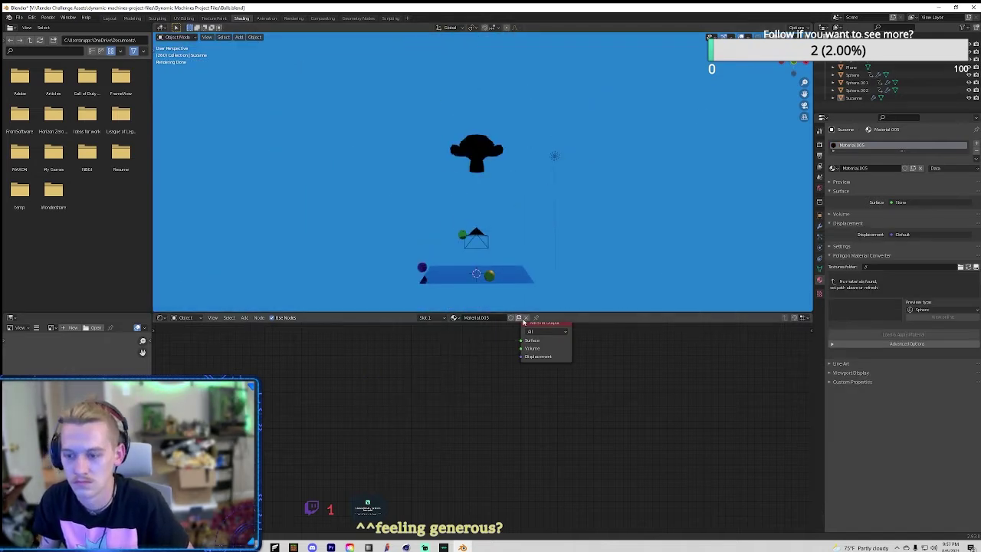
# Step: Add a fresh Principled BSDF material (Material.006) and a Subdivision Surface modifier with Ctrl+1
pyautogui.click(518, 317)
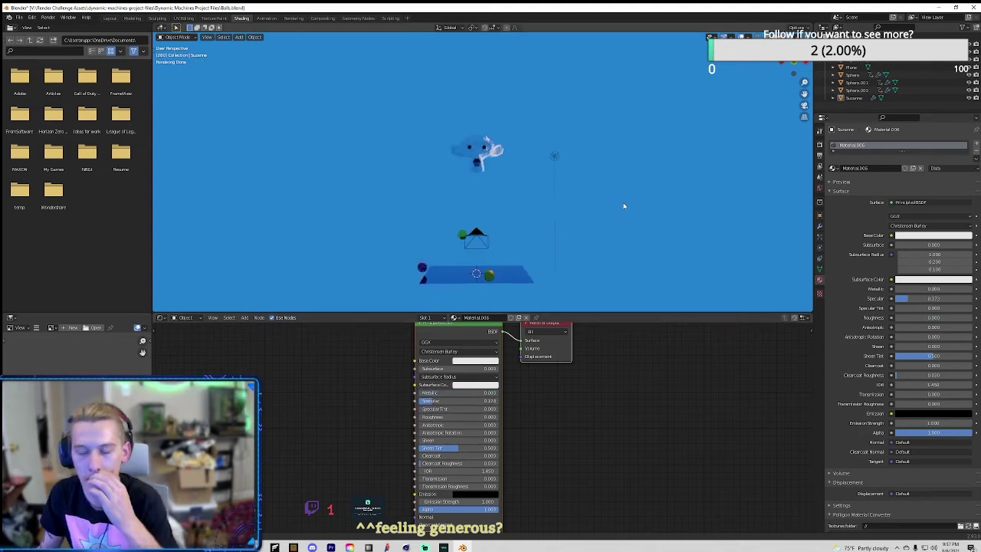
pyautogui.scroll(5, 623, 206)
pyautogui.scroll(3, 568, 201)
pyautogui.rightClick(558, 198)
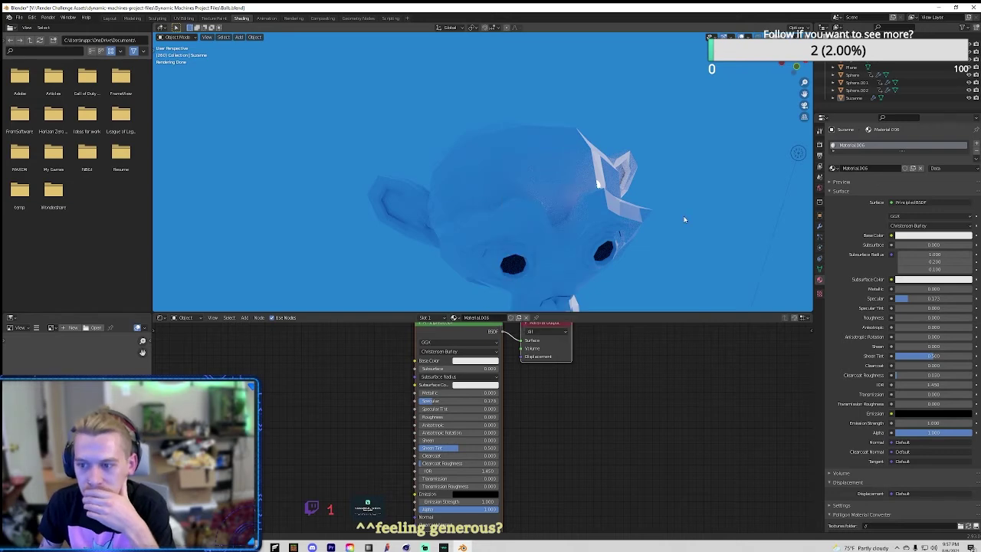
pyautogui.moveTo(685, 220); pyautogui.dragTo(647, 238, button='middle')
pyautogui.click(819, 226)
pyautogui.hotkey('ctrl', '1')
# Step: Set Suzanne's base colour to red and return to the Layout workspace
pyautogui.moveTo(649, 260)
pyautogui.mouseDown(button='middle')
pyautogui.moveTo(659, 245)
pyautogui.moveTo(515, 306)
pyautogui.mouseUp(button='middle')
pyautogui.click(476, 361)
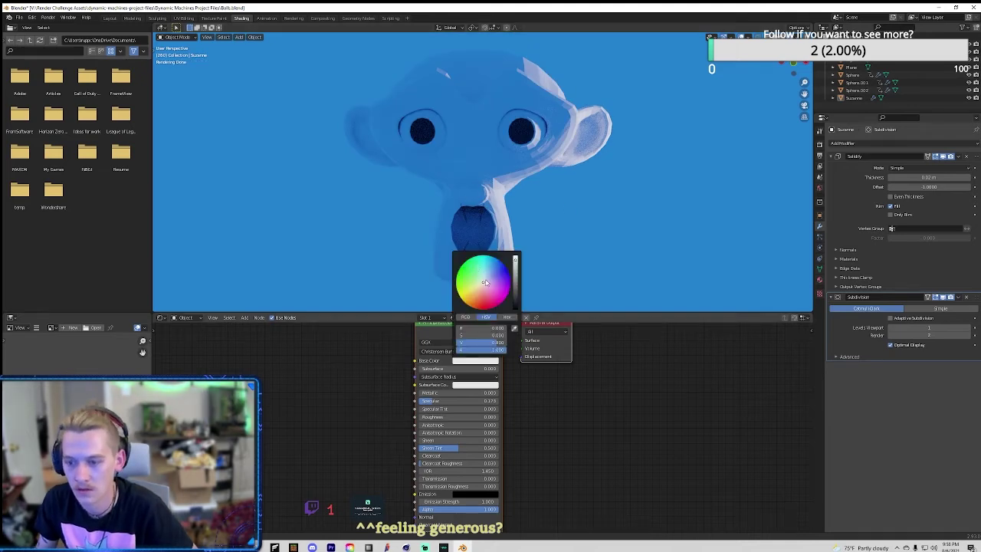
pyautogui.moveTo(484, 282); pyautogui.dragTo(481, 304)
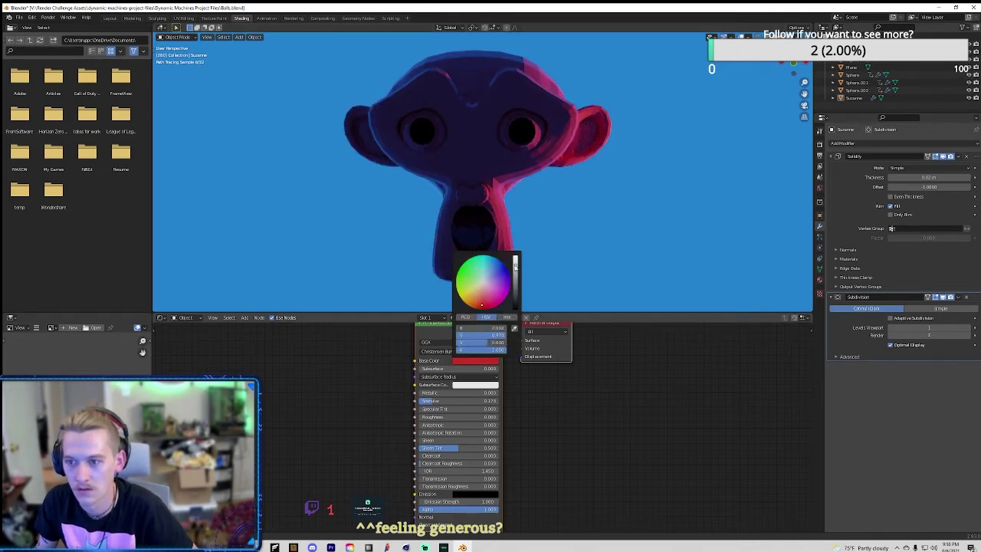
pyautogui.scroll(-5, 590, 223)
pyautogui.hotkey('ctrl', 'pageup')
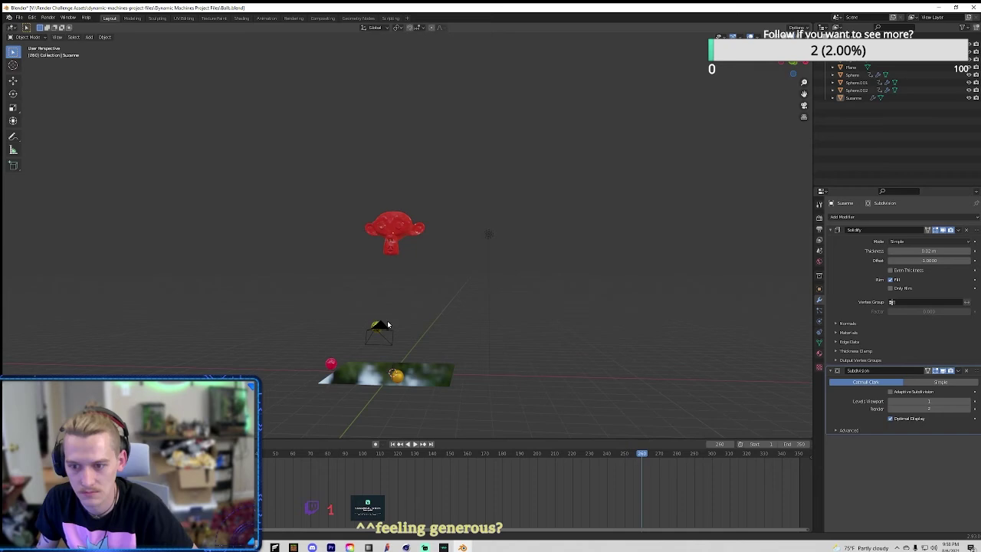
# Step: In Edit Mode, extrude the bottom neck vertices downward into a long column
pyautogui.scroll(8, 408, 307)
pyautogui.moveTo(408, 306); pyautogui.dragTo(468, 299, button='middle')
pyautogui.press('Tab')
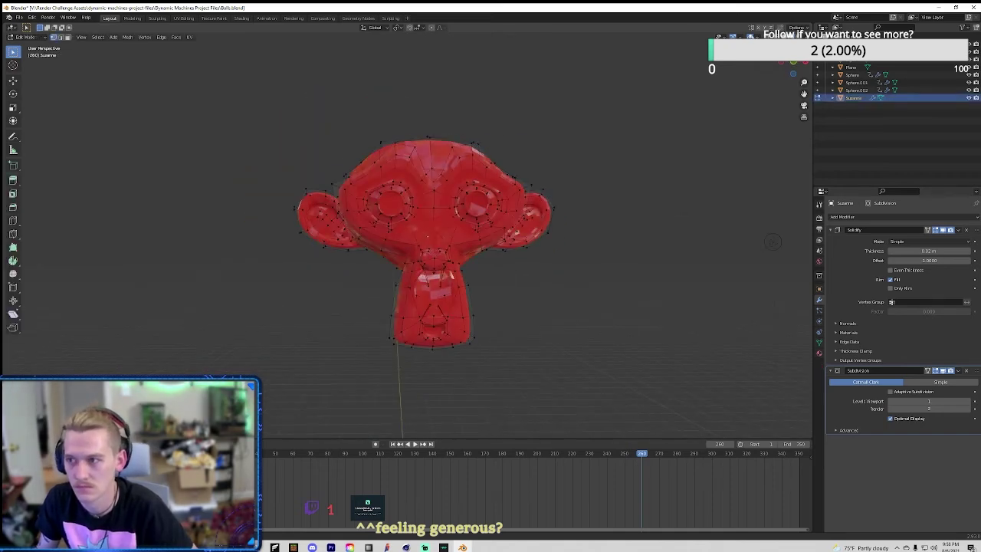
pyautogui.hotkey('shift', 'z')
pyautogui.moveTo(522, 356); pyautogui.dragTo(596, 353, button='middle')
pyautogui.moveTo(388, 274); pyautogui.dragTo(180, 306)
pyautogui.moveTo(180, 307); pyautogui.dragTo(546, 338, button='middle')
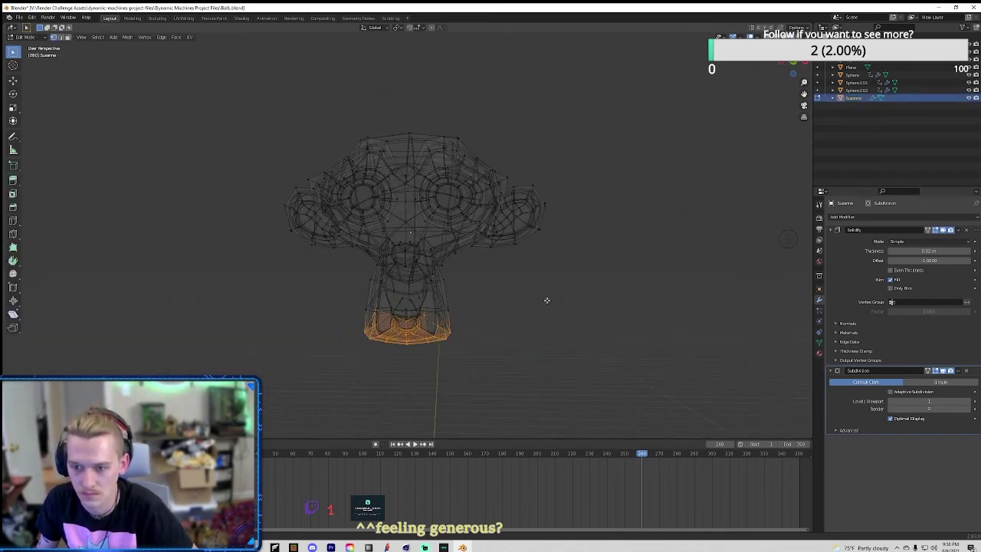
pyautogui.moveTo(553, 287); pyautogui.dragTo(326, 350)
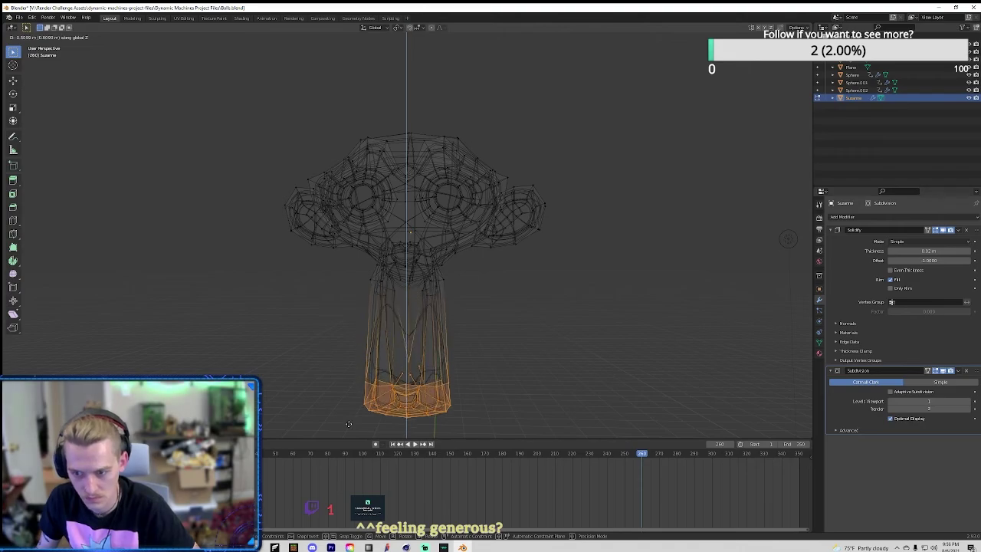
pyautogui.click(329, 398)
pyautogui.hotkey('alt', 'a')
pyautogui.scroll(-5, 530, 321)
# Step: Shrink one eye ring to about half size, then return Suzanne to Object Mode
pyautogui.press('a')
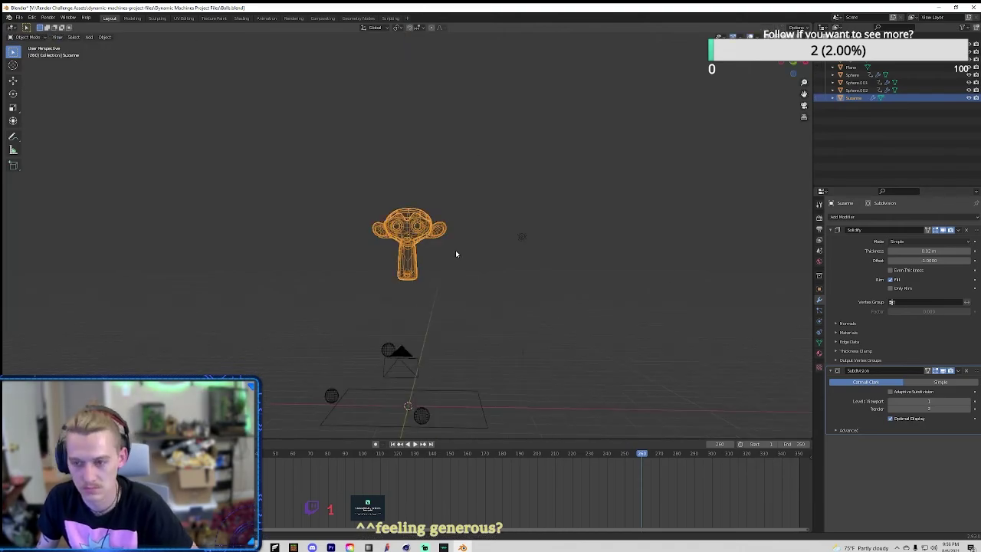
pyautogui.press('KP_Decimal')
pyautogui.hotkey('alt', 'a')
pyautogui.scroll(5, 580, 290)
pyautogui.moveTo(580, 290); pyautogui.dragTo(703, 206, button='middle')
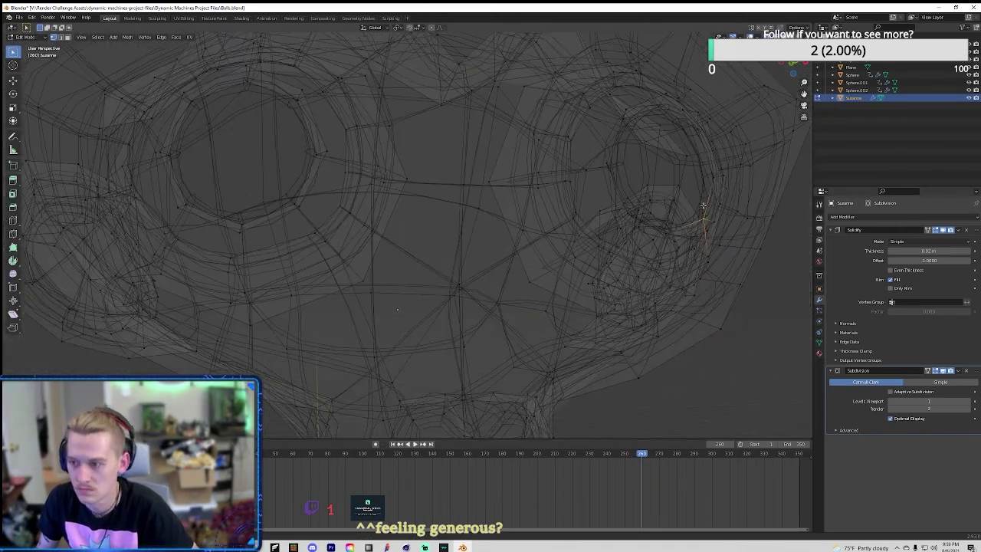
pyautogui.moveTo(781, 240); pyautogui.dragTo(594, 263, button='middle')
pyautogui.click(415, 258)
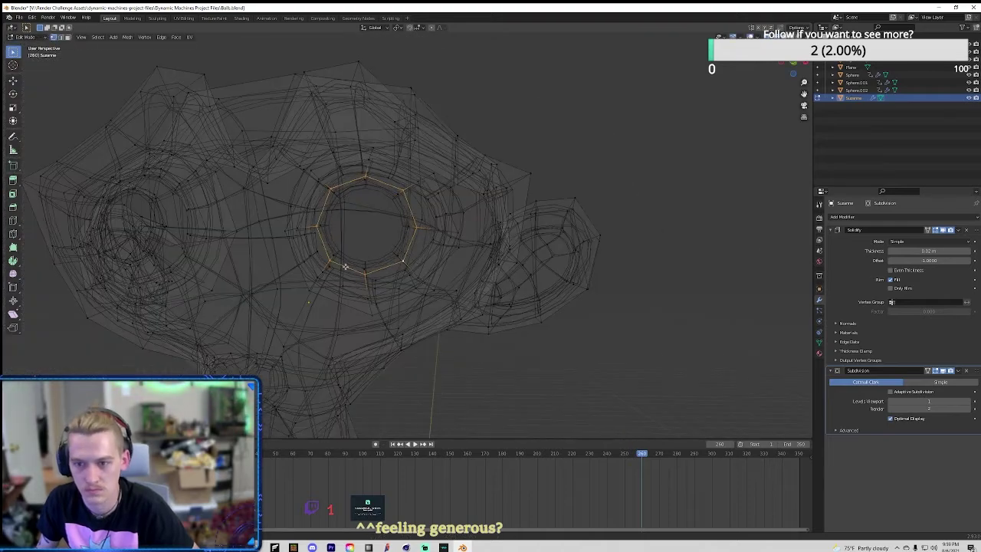
pyautogui.hotkey('alt', 'a')
pyautogui.moveTo(153, 256); pyautogui.dragTo(347, 274, button='middle')
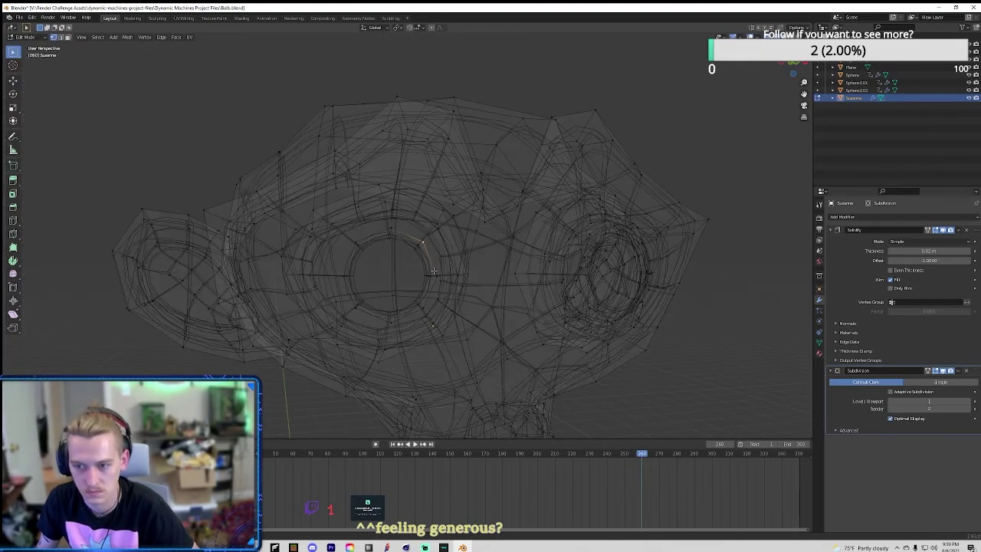
pyautogui.press('s')
pyautogui.scroll(-3, 720, 305)
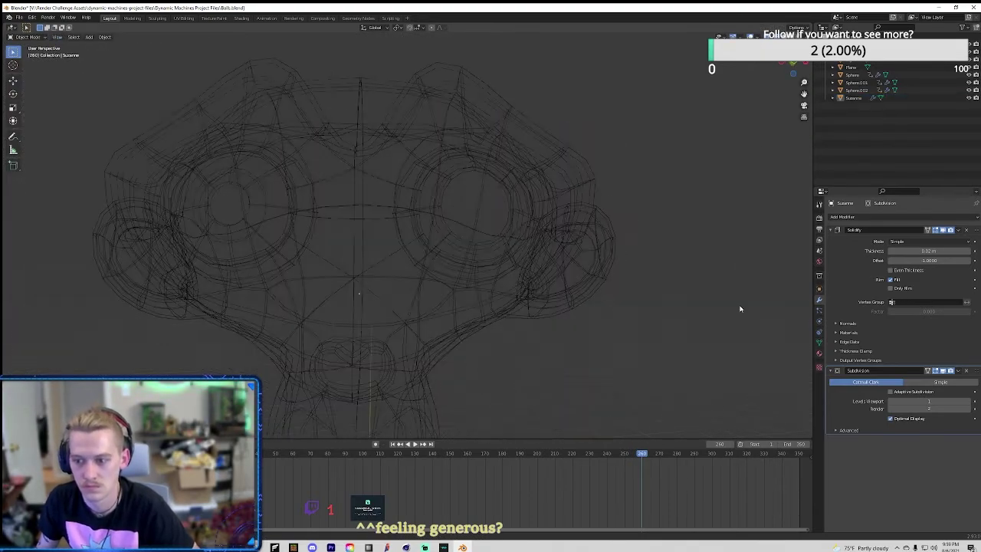
pyautogui.press('Tab')
pyautogui.scroll(-3, 614, 246)
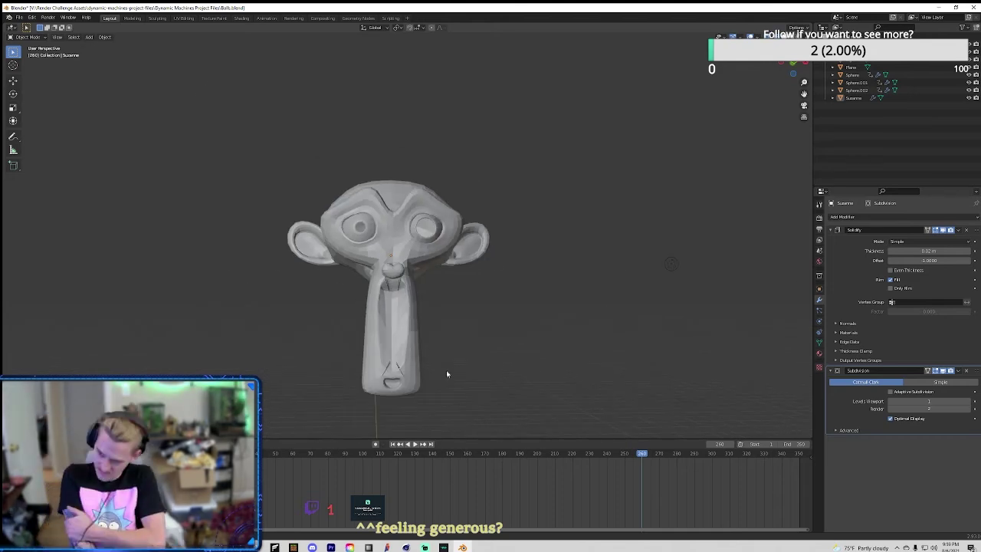
pyautogui.scroll(-5, 678, 292)
pyautogui.moveTo(678, 291)
pyautogui.mouseDown(button='middle')
pyautogui.moveTo(719, 285)
pyautogui.moveTo(748, 149)
pyautogui.mouseUp(button='middle')
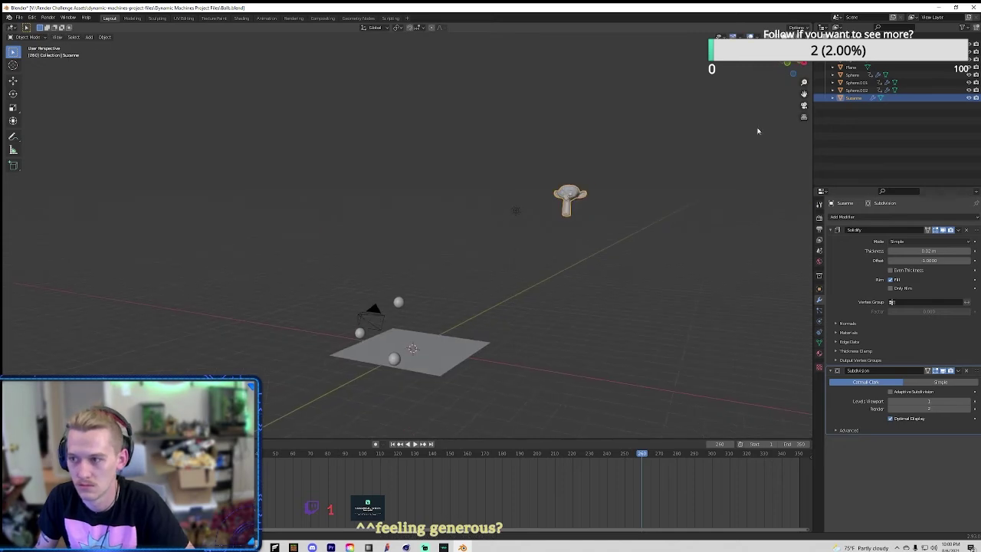
# Step: Play the animation through the camera, then insert a location keyframe on Suzanne
pyautogui.press('KP_0')
pyautogui.press('space')
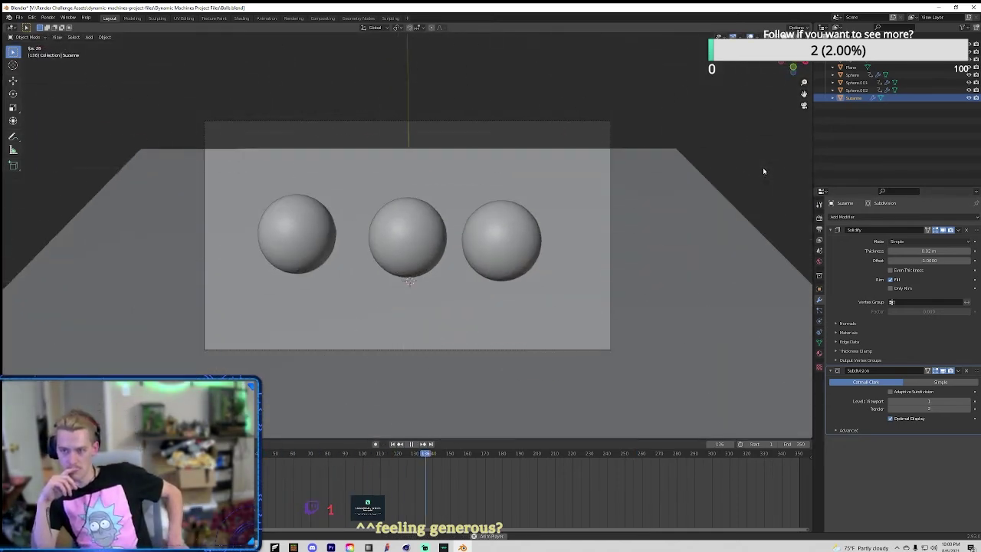
pyautogui.scroll(-3, 663, 388)
pyautogui.press('space')
pyautogui.moveTo(746, 120)
pyautogui.mouseDown(button='middle')
pyautogui.moveTo(599, 209)
pyautogui.moveTo(639, 257)
pyautogui.mouseUp(button='middle')
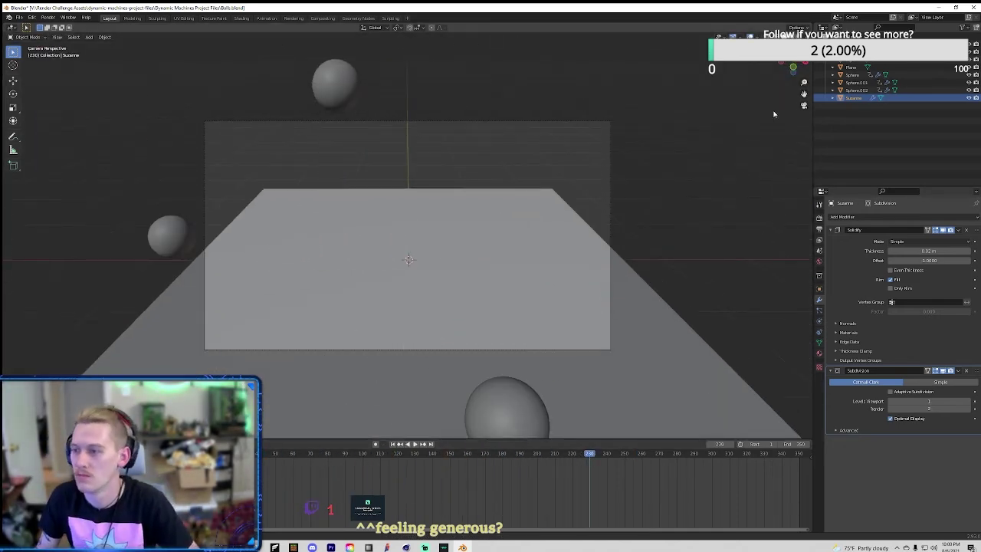
pyautogui.click(819, 288)
pyautogui.press('i')
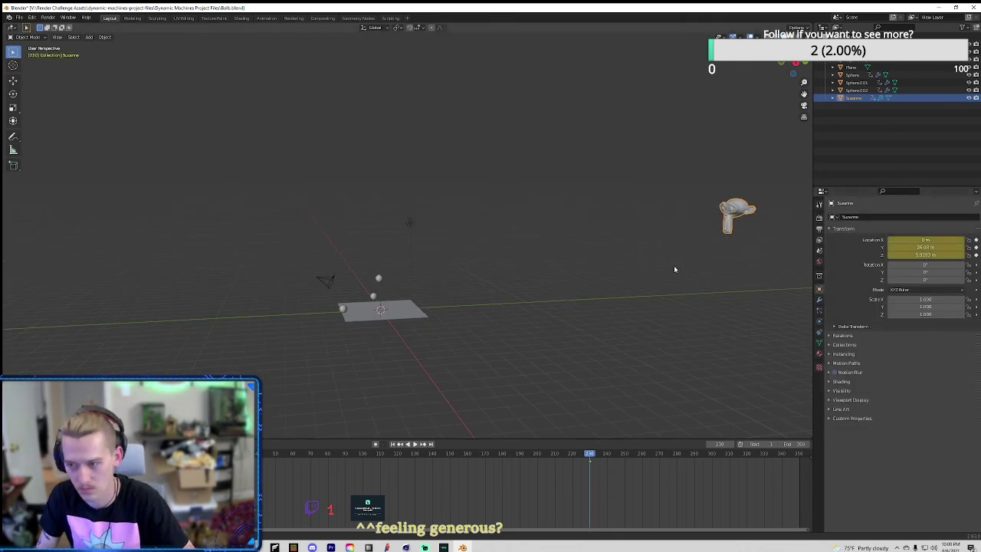
pyautogui.press('g')
pyautogui.press('z')
# Step: Move Suzanne along Y and preview playback up to frame 292
pyautogui.press('g')
pyautogui.press('y')
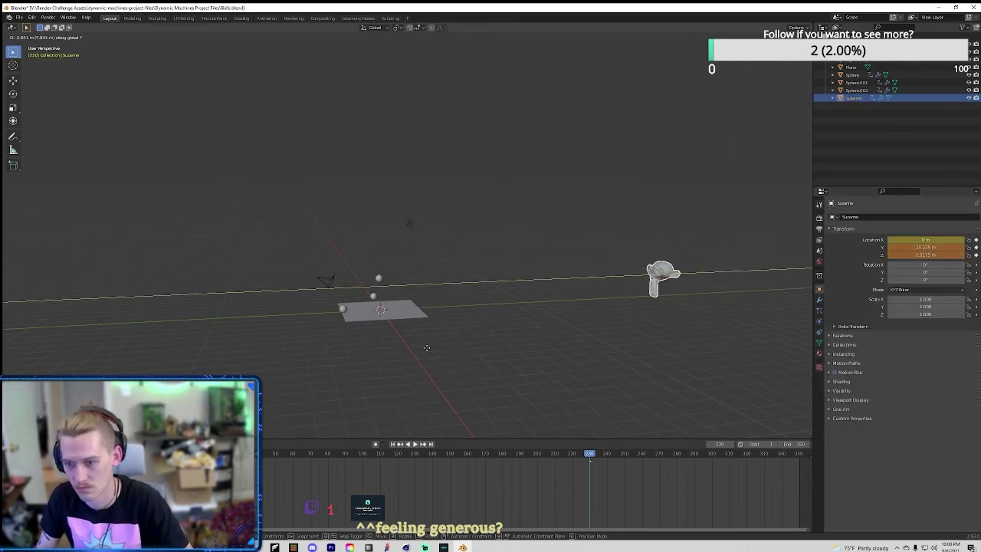
pyautogui.click(377, 345)
pyautogui.press('space')
pyautogui.click(697, 463)
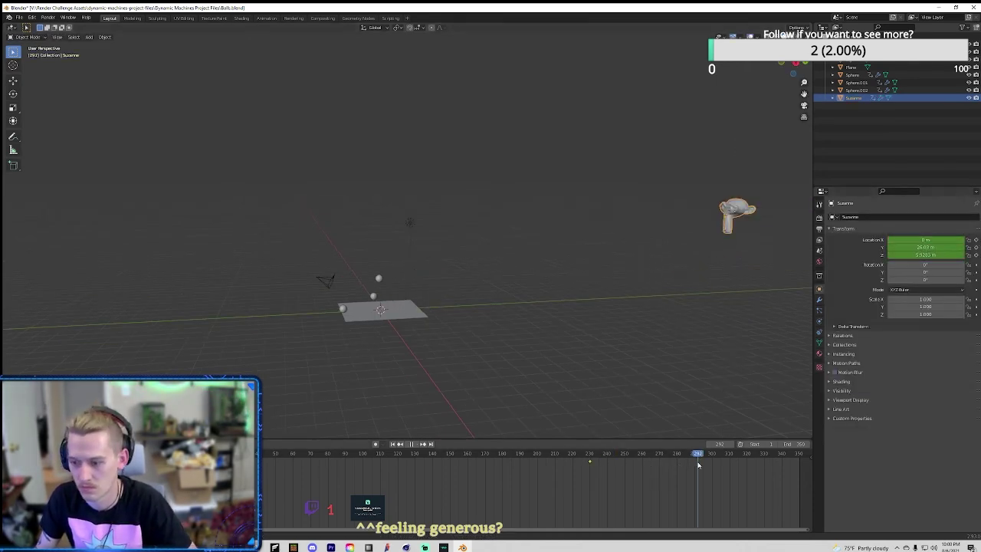
pyautogui.press('space')
# Step: Reposition Suzanne along Z and Y, then play the animation in camera view
pyautogui.press('g')
pyautogui.press('y')
pyautogui.press('z')
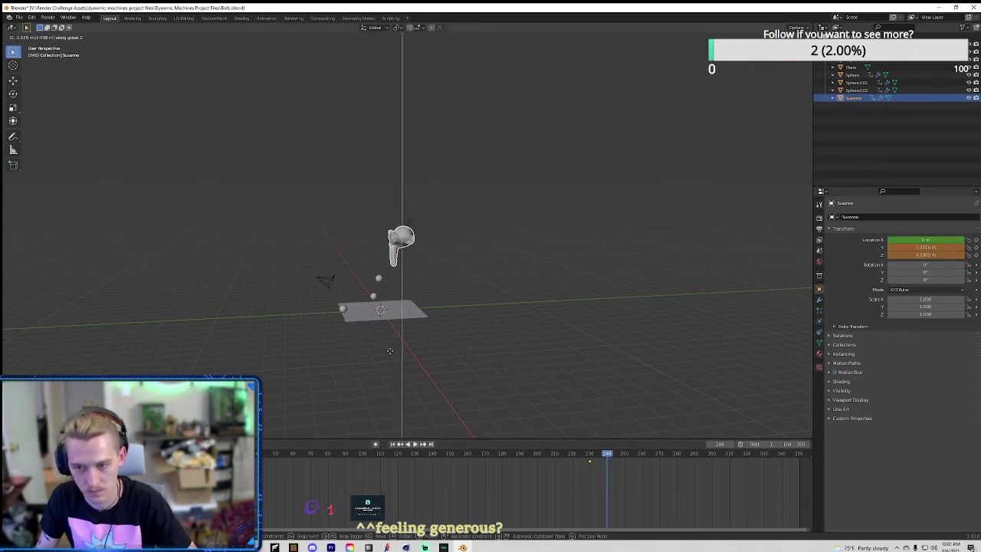
pyautogui.press('y')
pyautogui.click(838, 311)
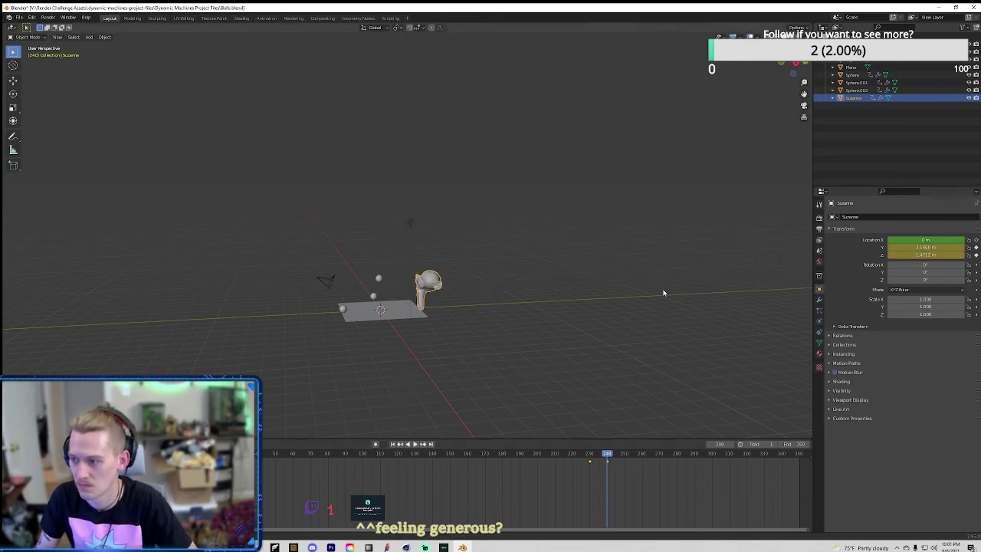
pyautogui.press('space')
pyautogui.click(804, 105)
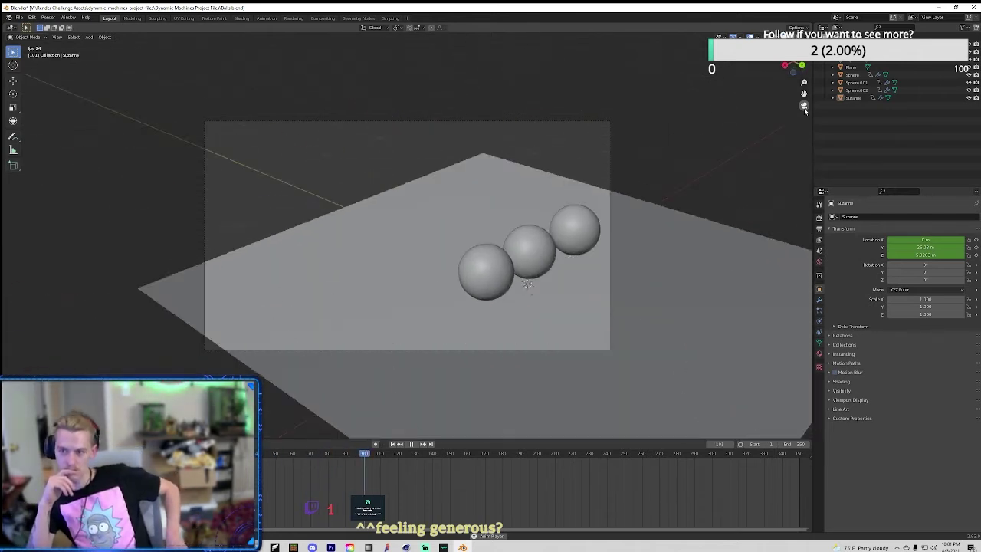
# Step: At frame 240, lower Suzanne so it peeks over the plane's far edge
pyautogui.moveTo(633, 454); pyautogui.dragTo(610, 454)
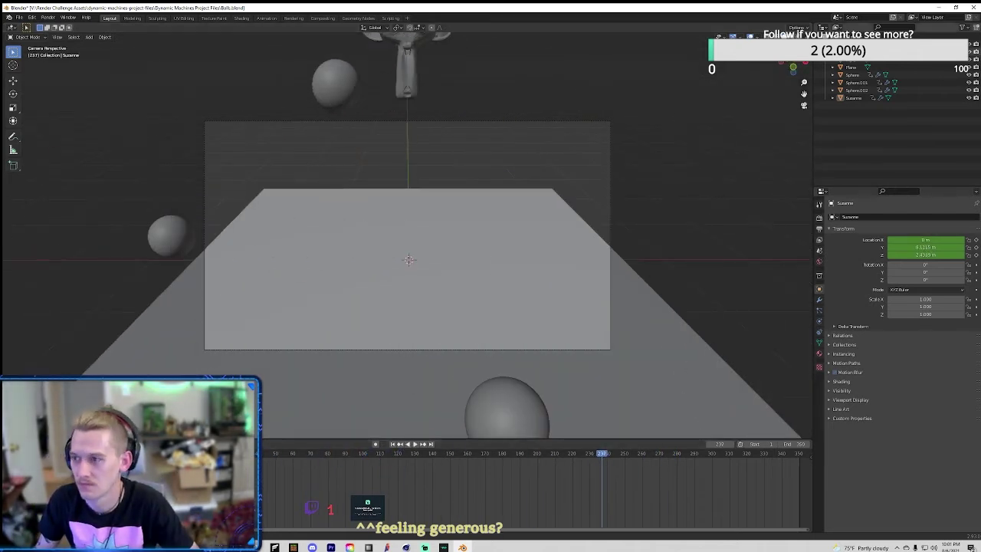
pyautogui.click(611, 160)
pyautogui.click(828, 363)
pyautogui.click(843, 363)
pyautogui.click(852, 355)
pyautogui.click(850, 392)
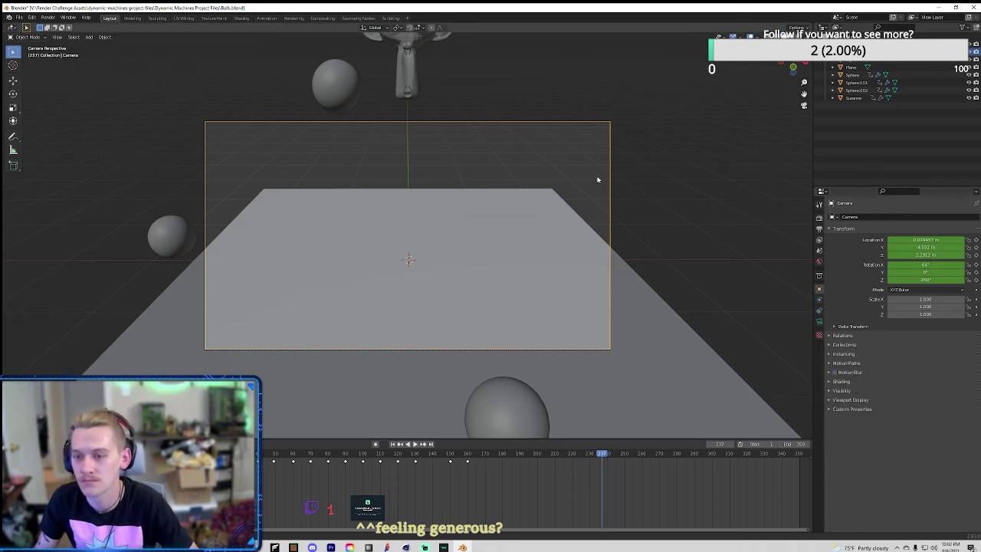
pyautogui.click(410, 92)
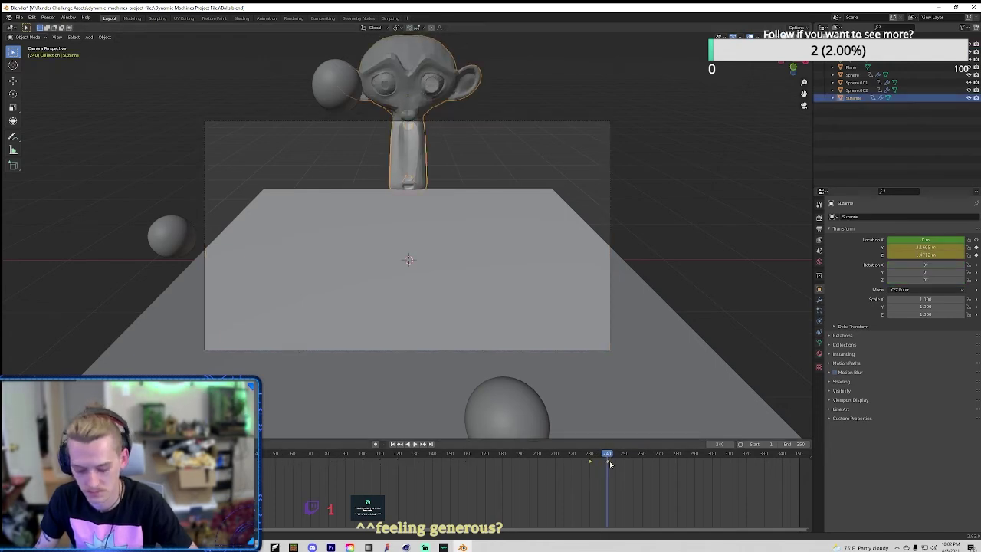
pyautogui.click(749, 334)
# Step: Key the camera's rotation at frame 250 and move the top sphere out of the shot at frame 290
pyautogui.moveTo(532, 466); pyautogui.dragTo(593, 479)
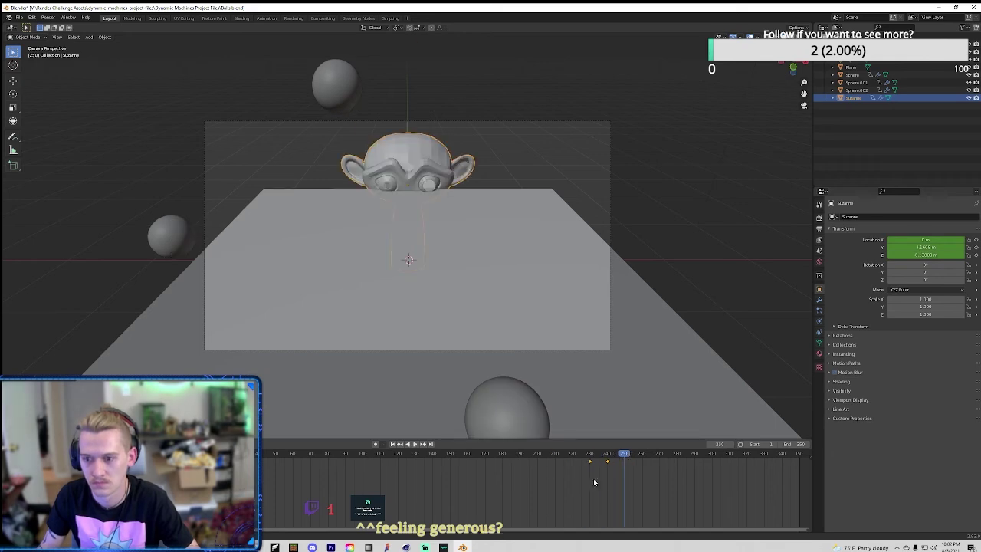
pyautogui.click(611, 230)
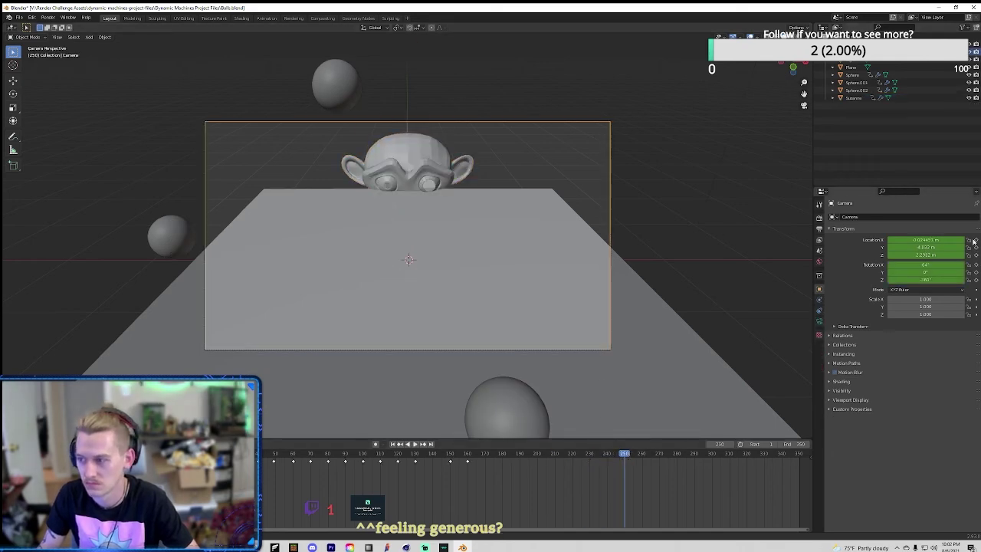
pyautogui.click(976, 265)
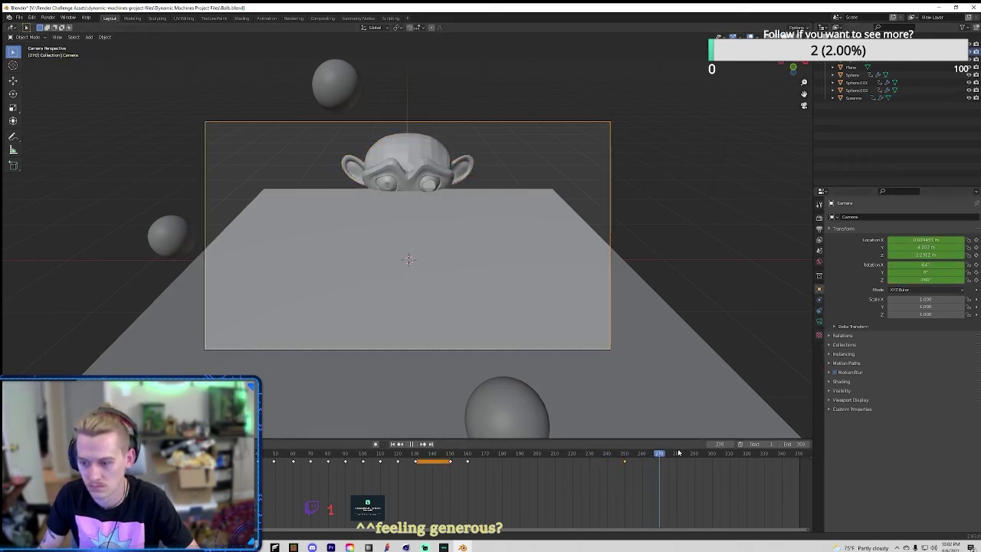
pyautogui.press('space')
pyautogui.scroll(5, 683, 378)
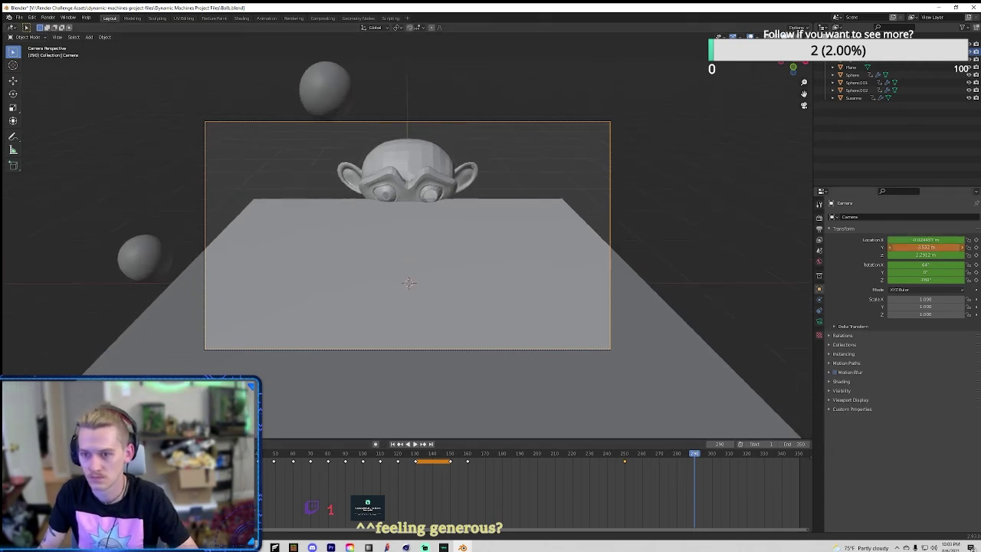
pyautogui.click(853, 74)
pyautogui.click(621, 373)
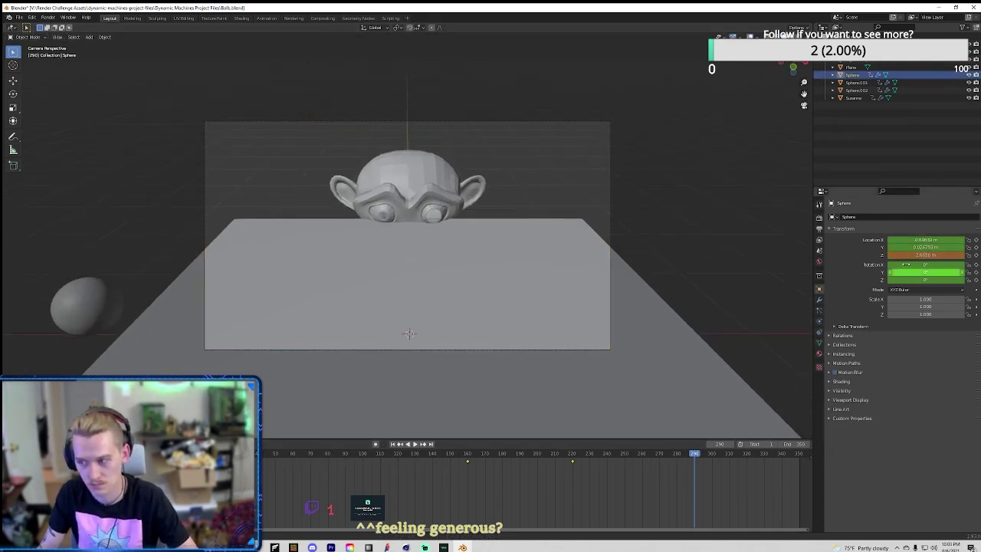
# Step: Key the camera at frames 290 and 300, then pull it back to -22.812 m at frame 350
pyautogui.click(610, 337)
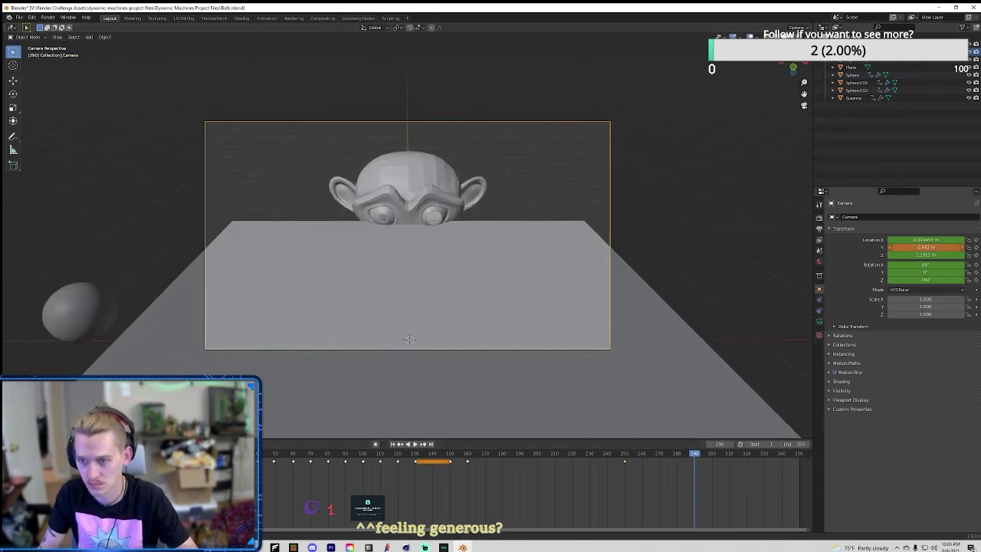
pyautogui.scroll(4, 647, 400)
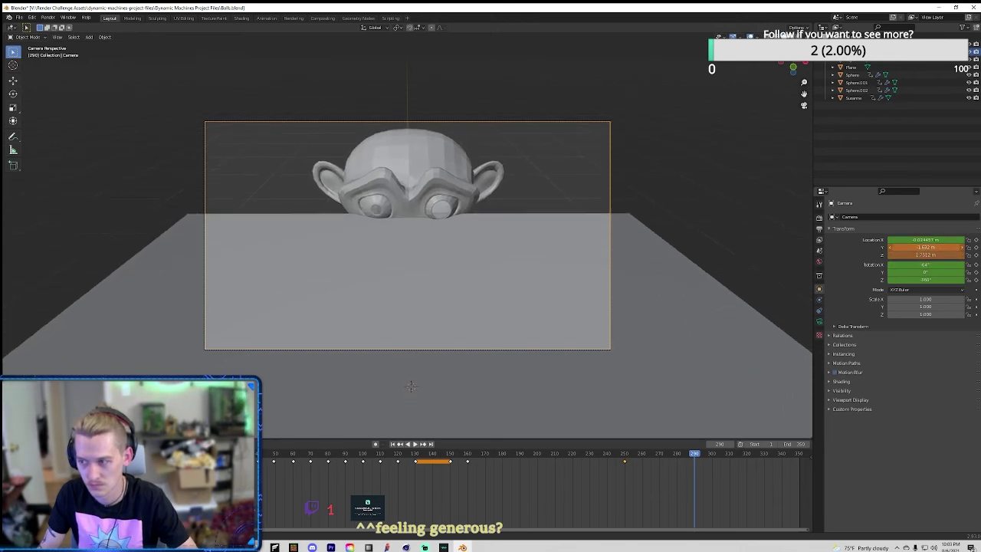
pyautogui.press('i')
pyautogui.press('Up')
pyautogui.moveTo(411, 386)
pyautogui.keyDown('shift'); pyautogui.mouseDown(button='middle')
pyautogui.moveTo(411, 321)
pyautogui.moveTo(410, 375)
pyautogui.mouseUp(button='middle'); pyautogui.keyUp('shift')
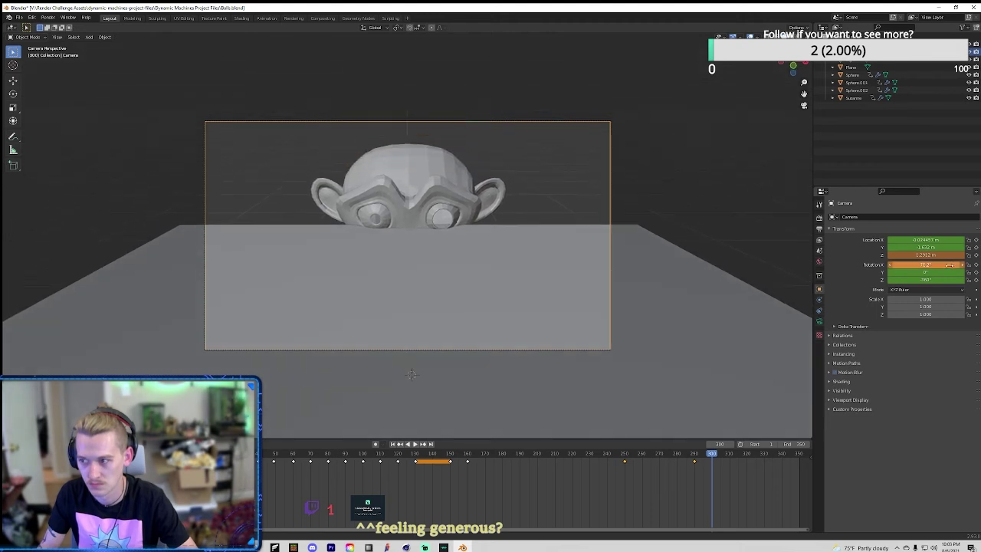
pyautogui.click(973, 274)
pyautogui.moveTo(799, 458); pyautogui.dragTo(801, 458)
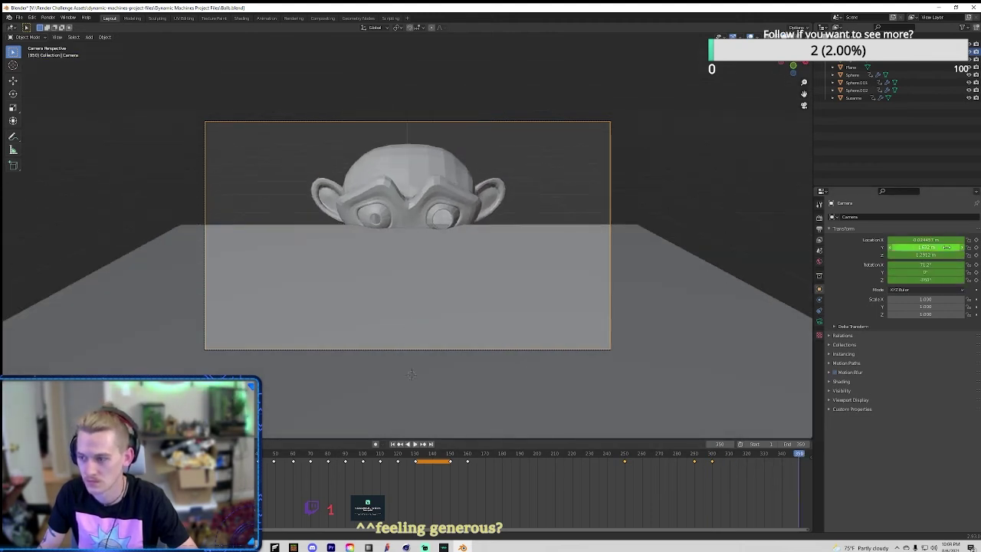
pyautogui.moveTo(948, 247); pyautogui.dragTo(905, 247)
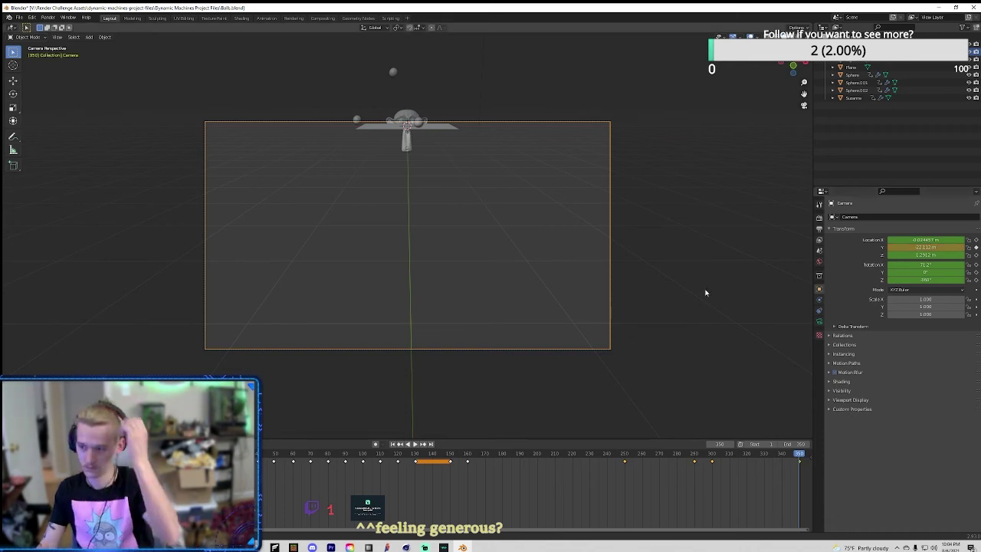
pyautogui.click(453, 130)
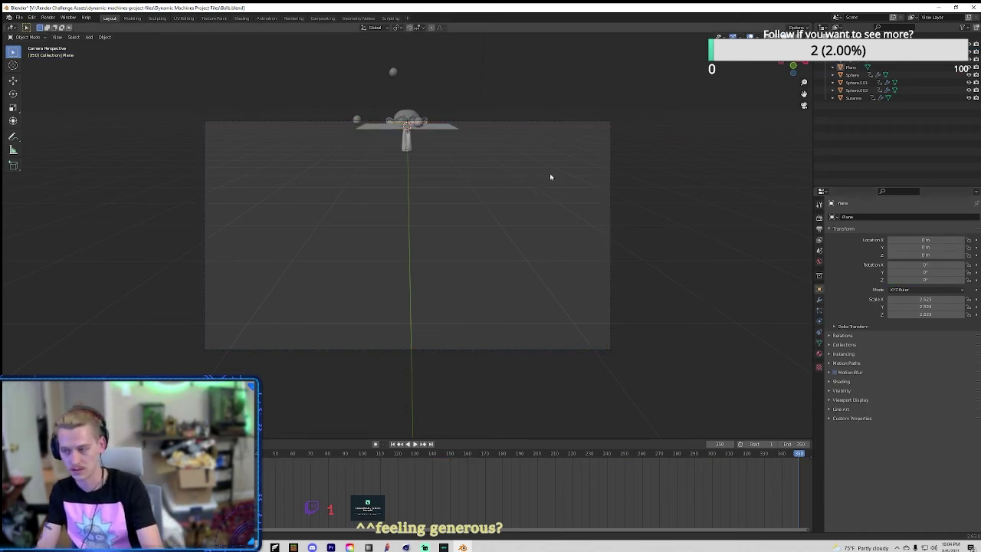
# Step: Move Suzanne close in front of the camera and key its location at frame 350
pyautogui.moveTo(549, 177); pyautogui.dragTo(631, 300, button='middle')
pyautogui.click(804, 108)
pyautogui.press('g')
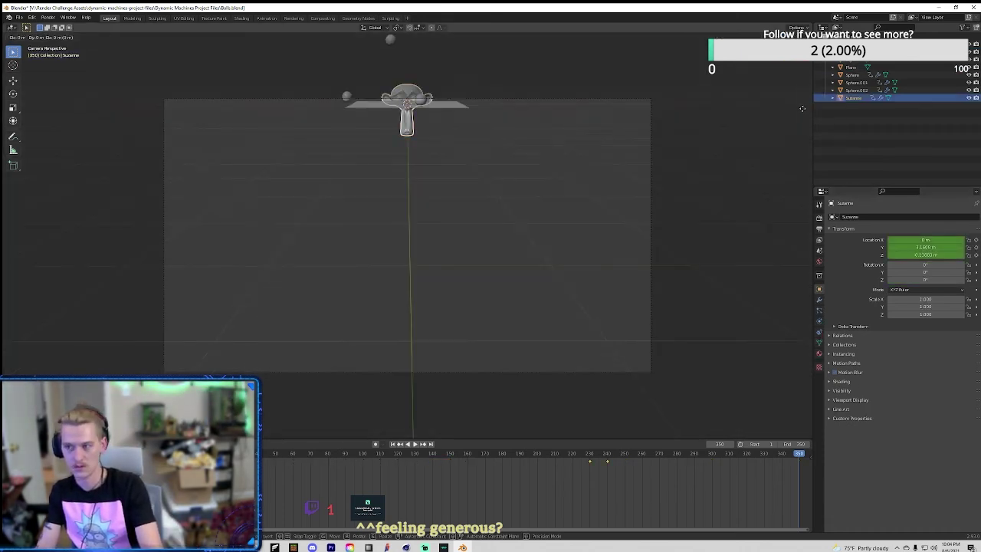
pyautogui.click(976, 249)
pyautogui.press('space')
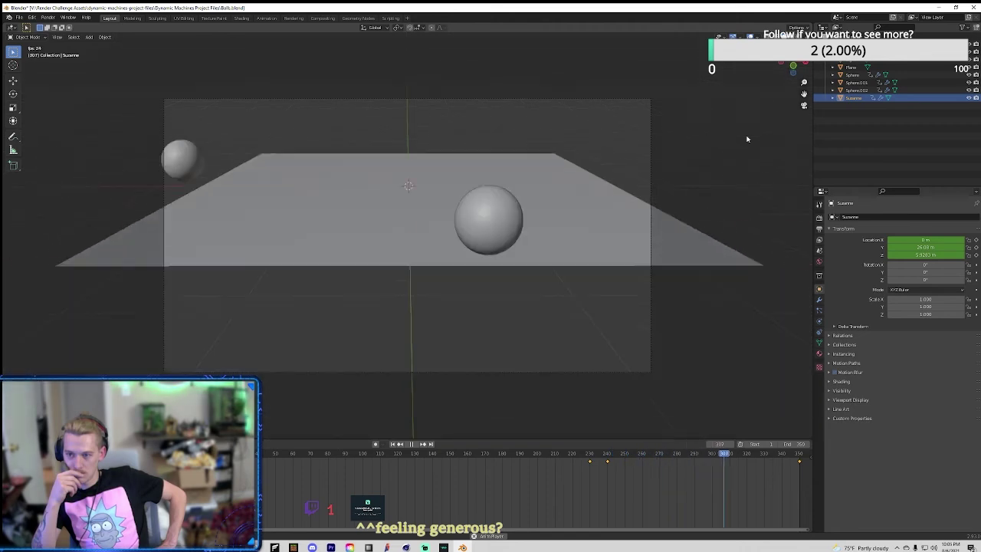
pyautogui.press('KP_0')
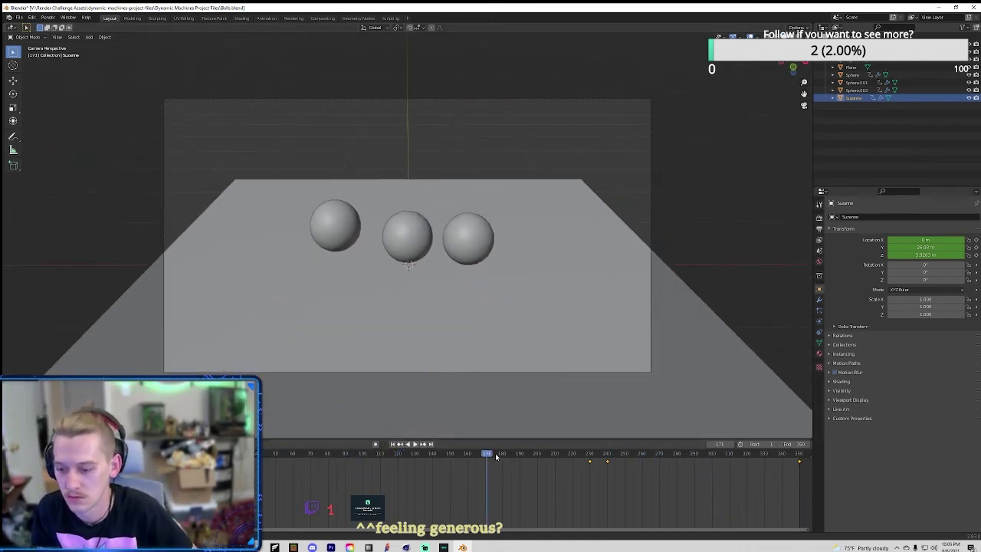
# Step: Play back from frame 240 to about frame 300 and deselect Suzanne
pyautogui.moveTo(486, 460); pyautogui.dragTo(609, 464)
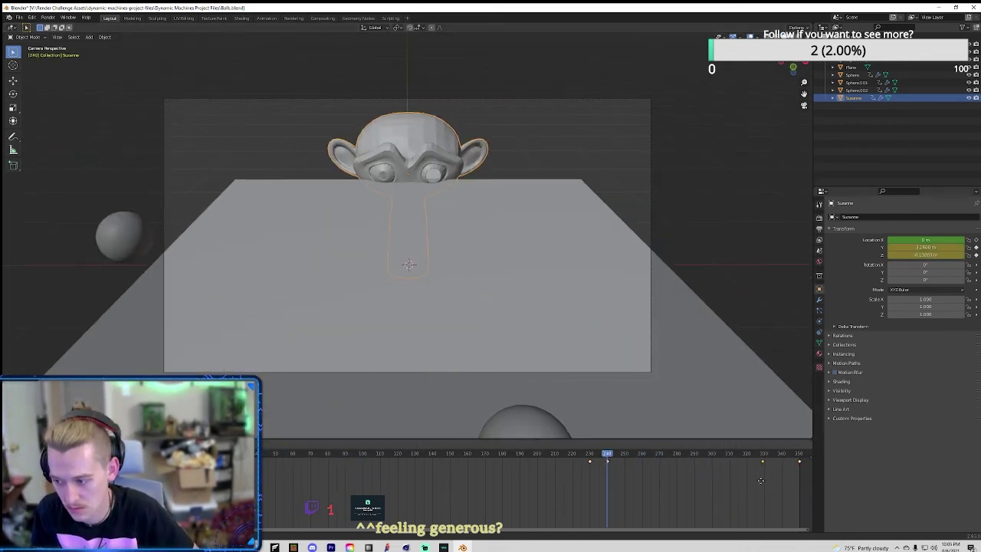
pyautogui.press('space')
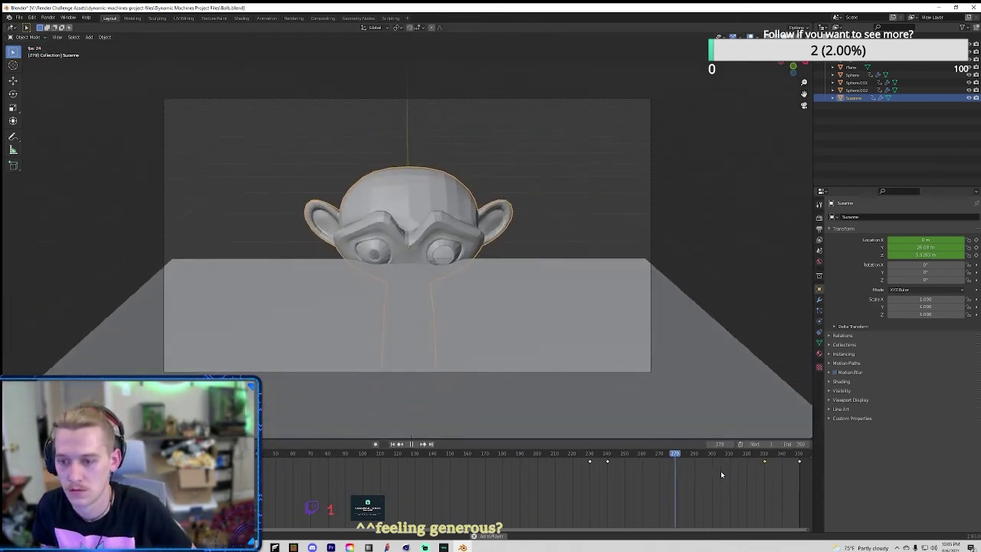
pyautogui.press('space')
pyautogui.hotkey('alt', 'a')
pyautogui.scroll(-3, 650, 322)
pyautogui.click(804, 106)
pyautogui.click(804, 106)
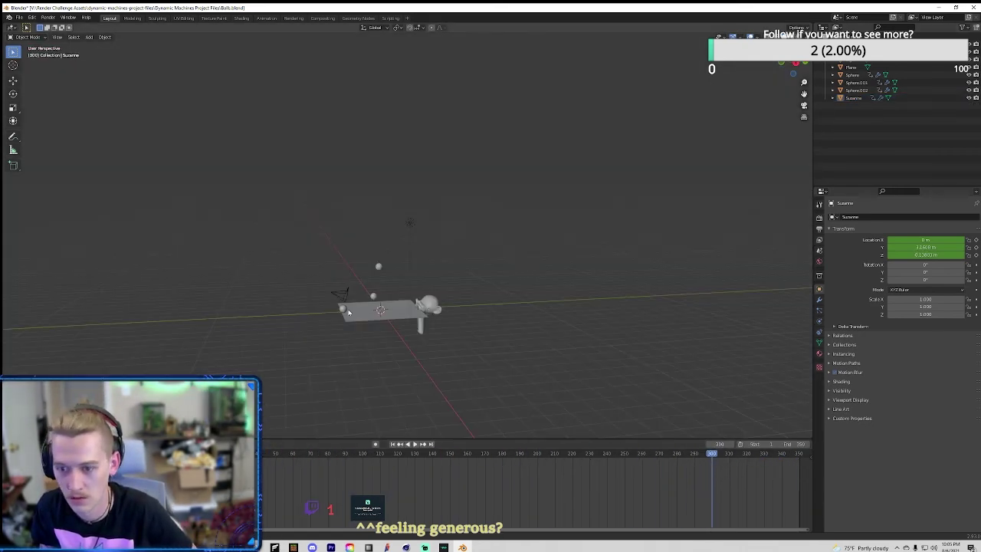
pyautogui.scroll(-2, 515, 345)
# Step: Regroup Sphere.001, Sphere.002 and the top sphere beside Suzanne, then preview the animation
pyautogui.click(516, 344)
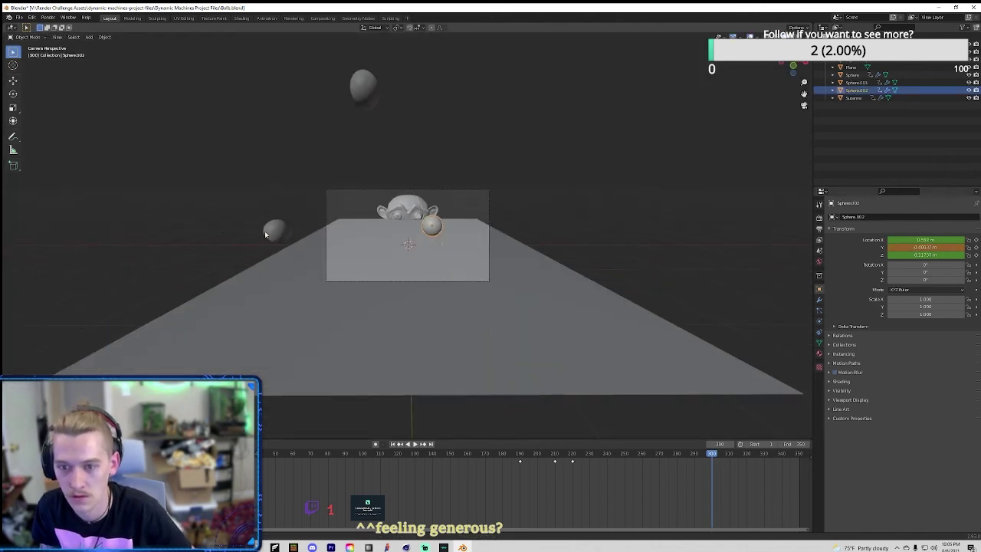
pyautogui.click(398, 221)
pyautogui.click(370, 101)
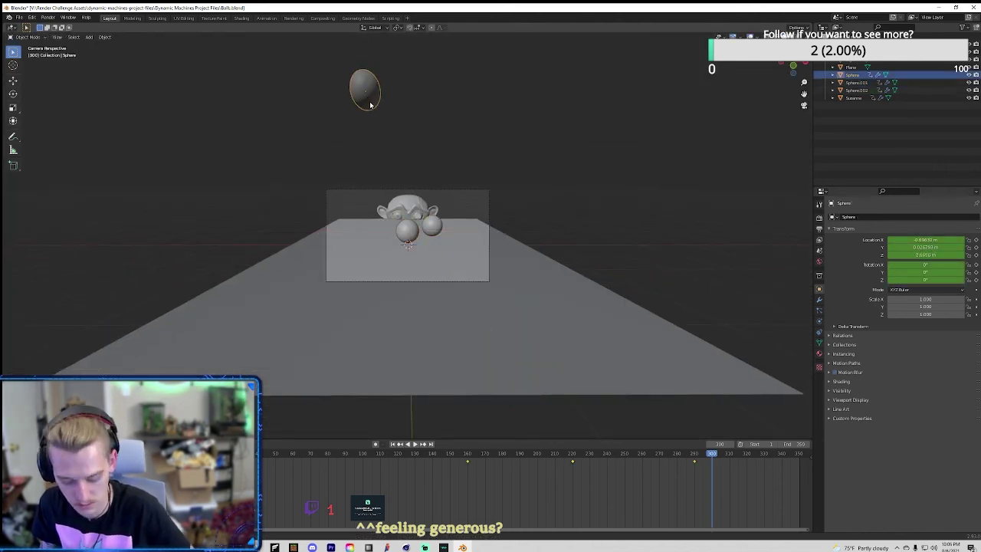
pyautogui.click(381, 238)
pyautogui.click(412, 227)
pyautogui.click(432, 225)
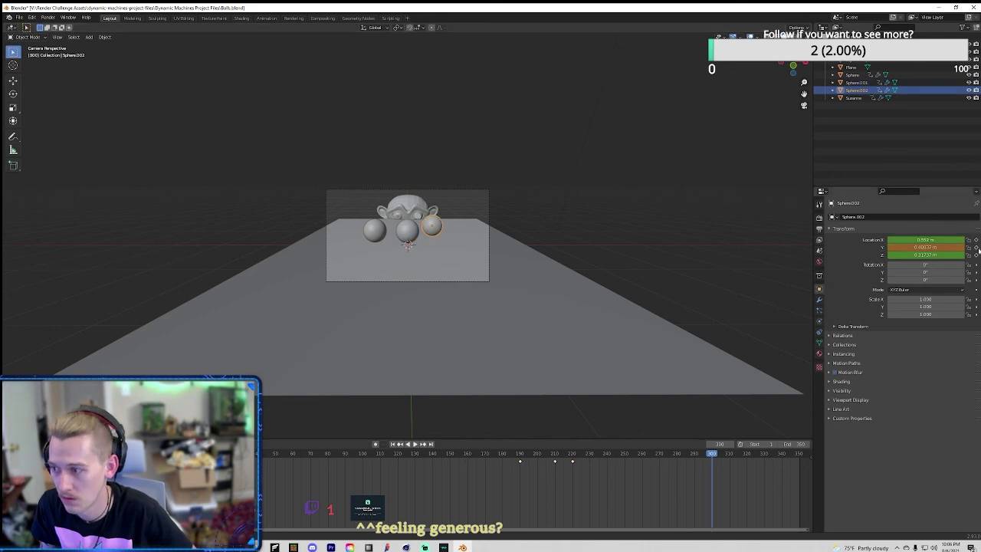
pyautogui.press('space')
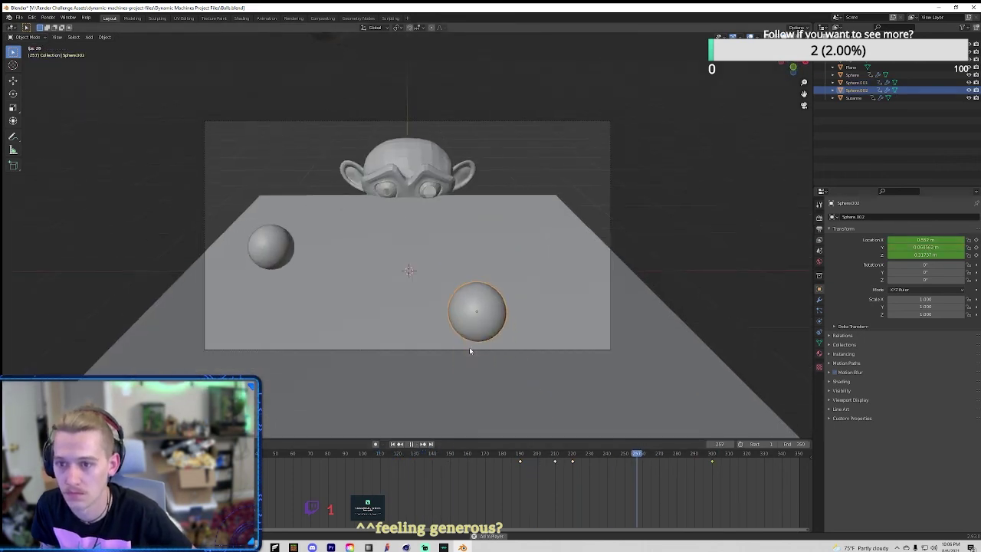
pyautogui.press('space')
pyautogui.click(19, 17)
# Step: Save Balls.blend, review the Light Paths and Performance render settings, then switch to the Animation workspace
pyautogui.click(53, 65)
pyautogui.click(294, 18)
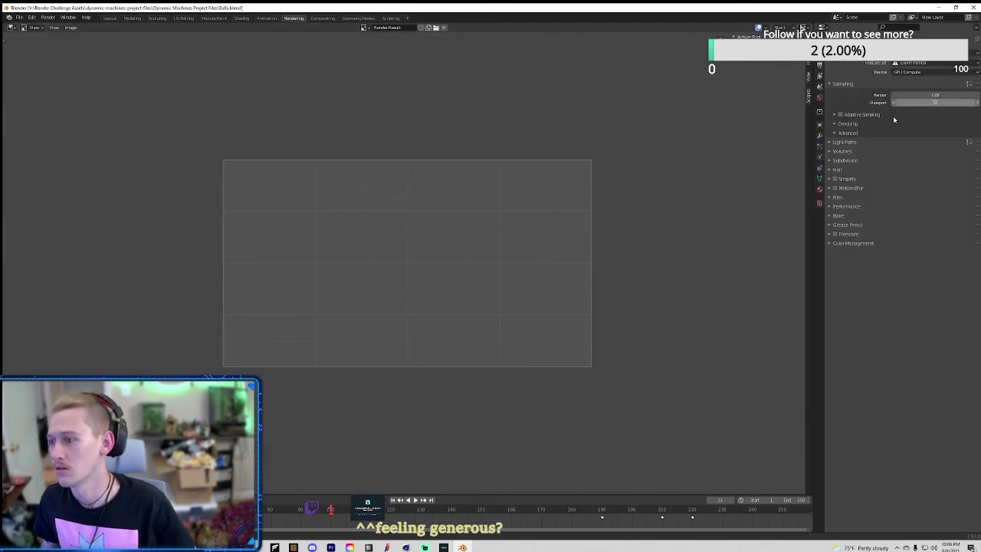
pyautogui.click(845, 143)
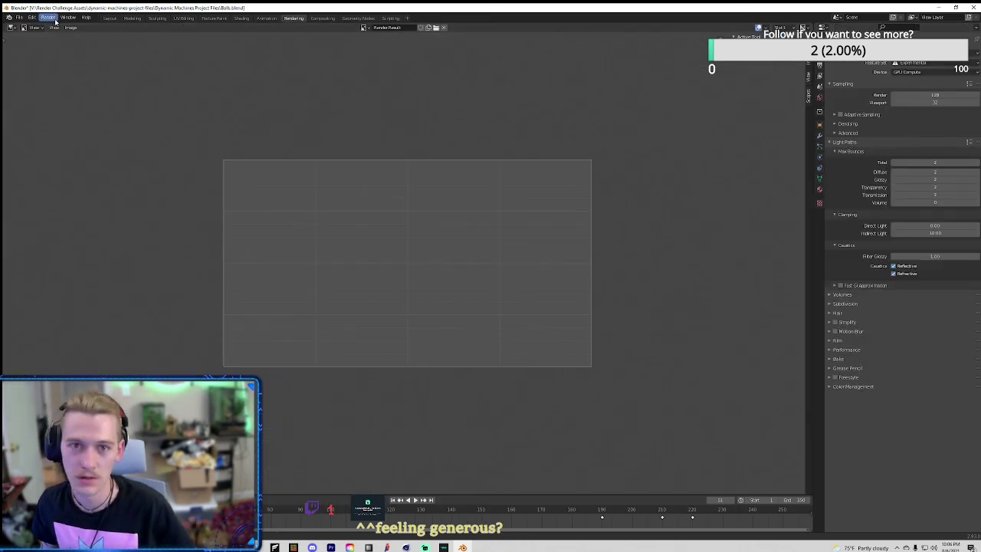
pyautogui.click(866, 350)
pyautogui.scroll(-1, 908, 386)
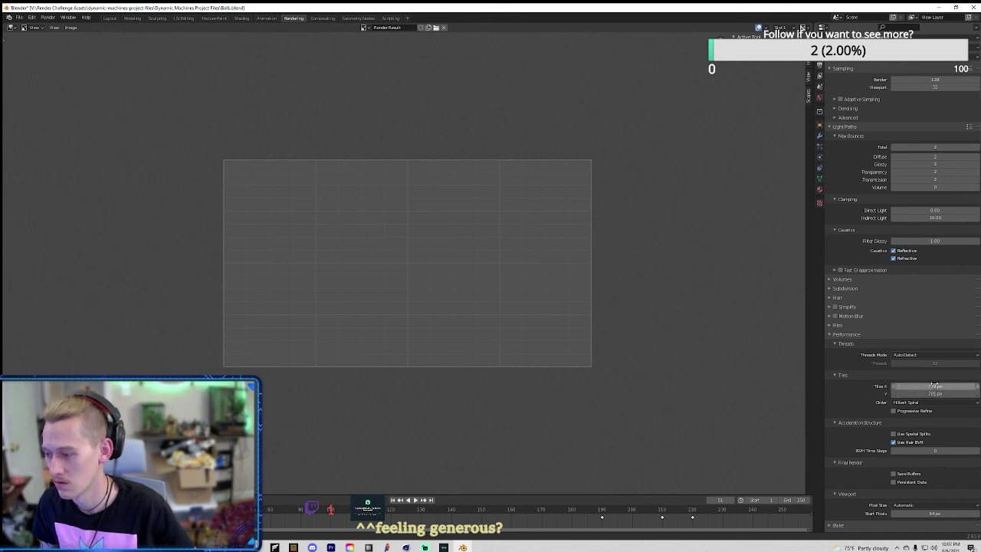
pyautogui.click(267, 18)
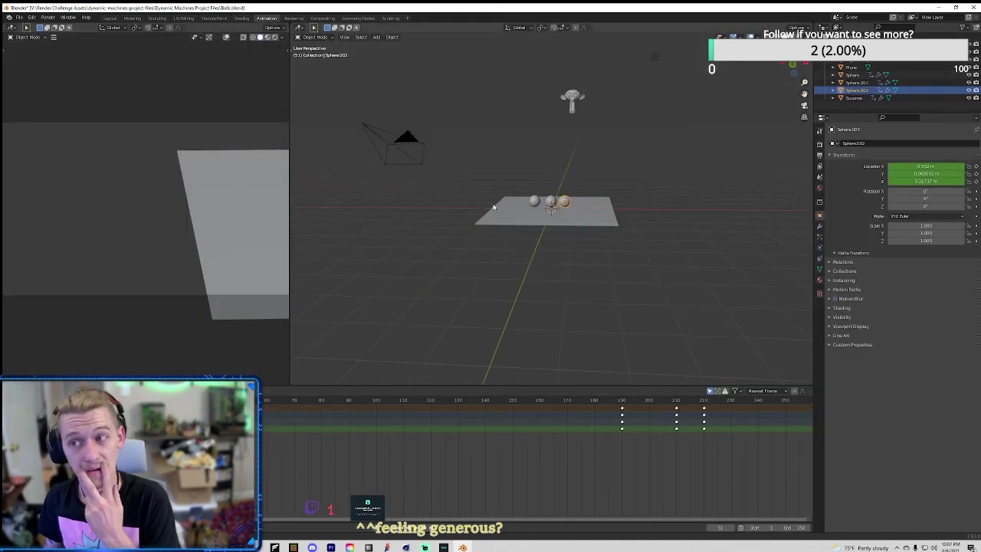